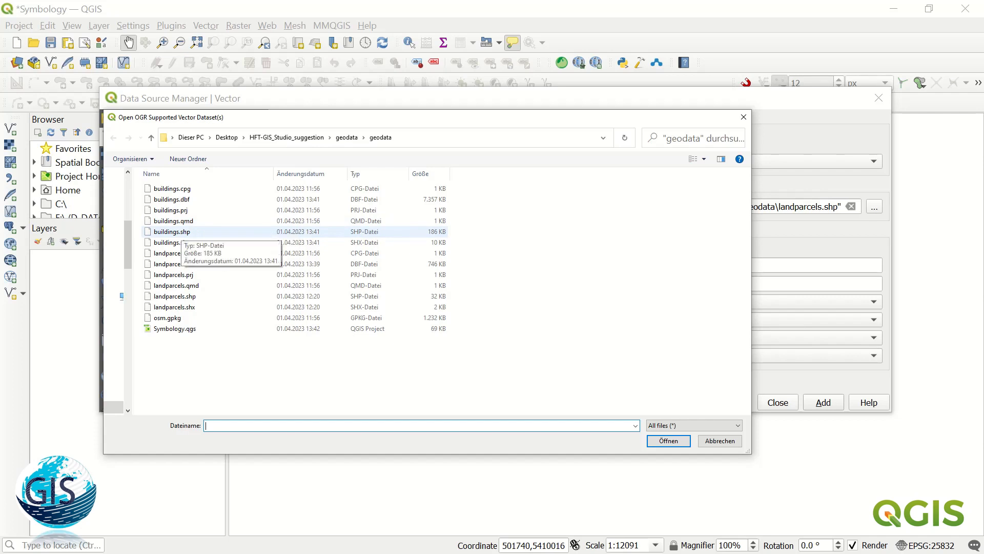
Step: Add buildings.shp and landparcels.shp as vector layers and place the buildings layer above landparcels
click(172, 231)
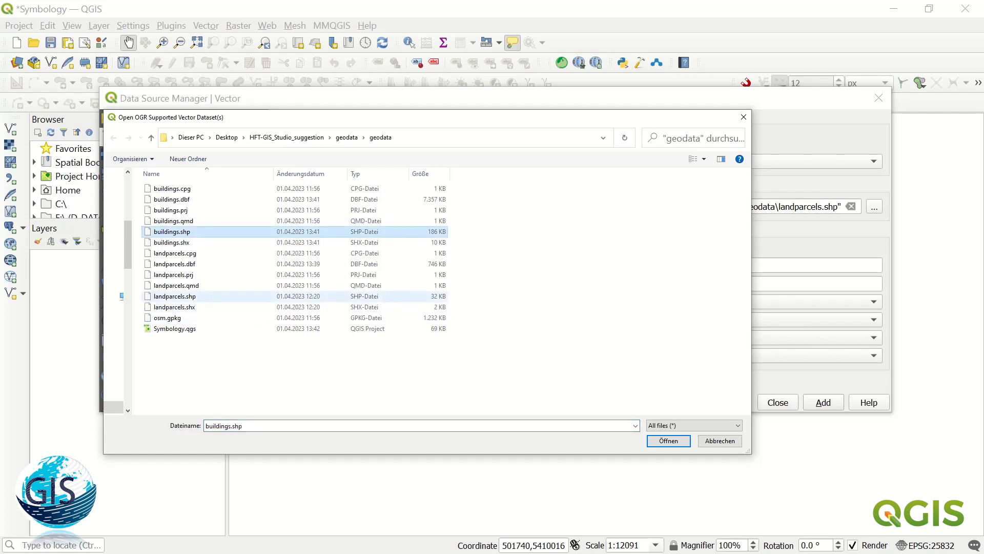
ctrl+click(175, 296)
click(668, 440)
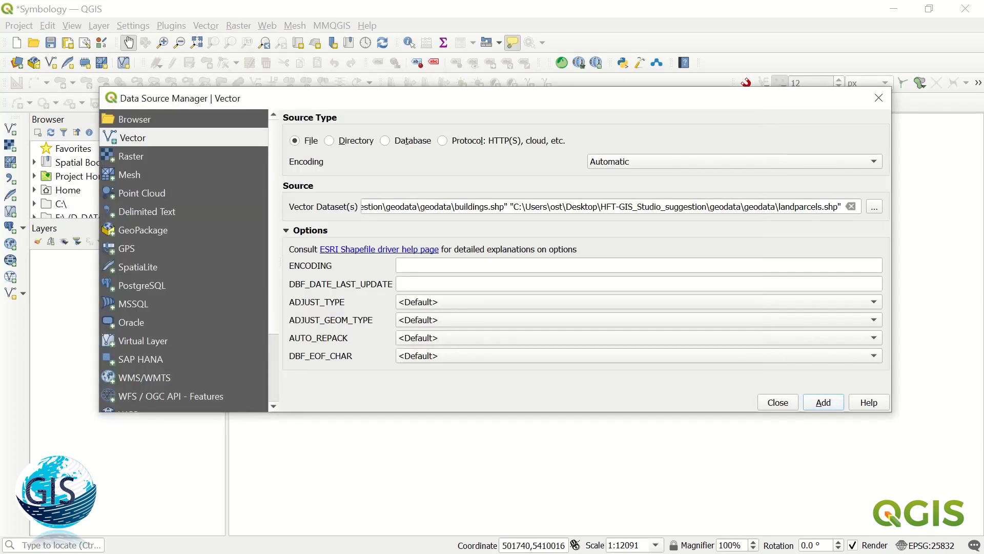
click(824, 402)
click(878, 98)
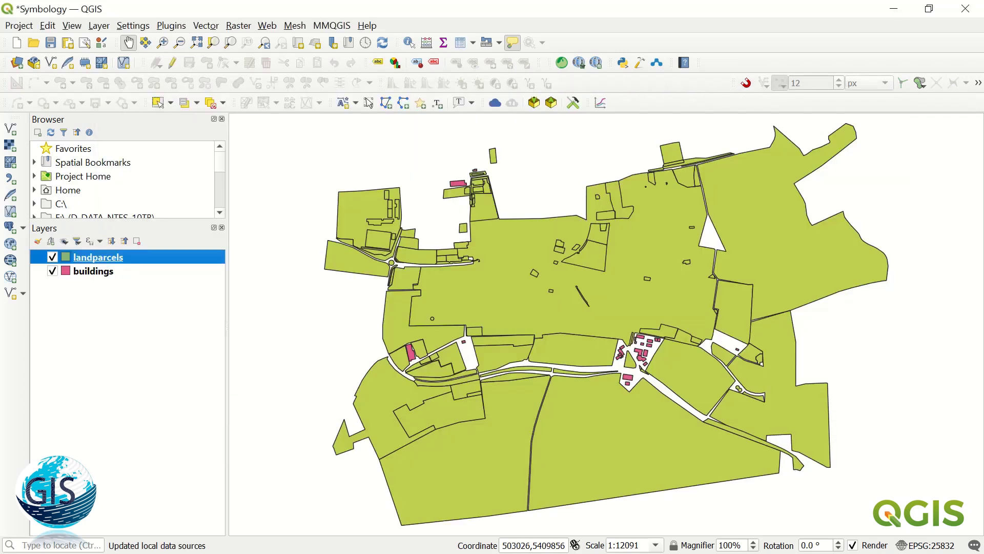
drag(94, 270, 93, 251)
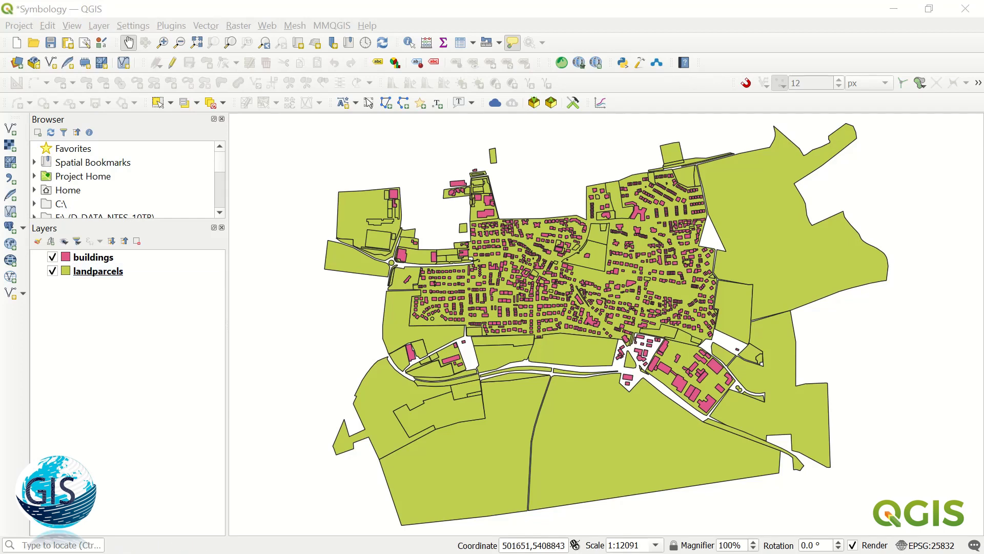
Step: Open the buildings layer's attribute table and examine the building column's values across the records
right_click(83, 256)
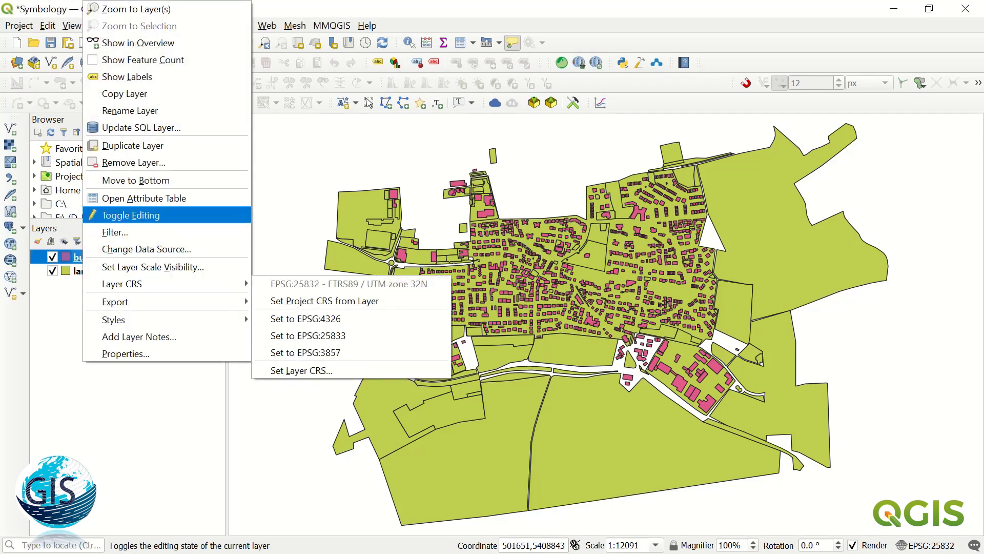
click(143, 198)
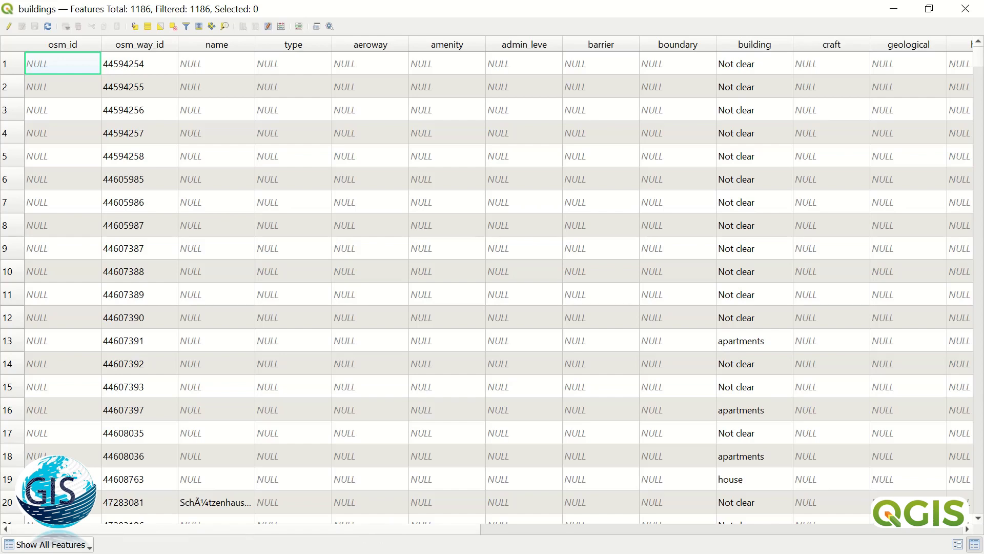
scroll(492, 285, right, 5)
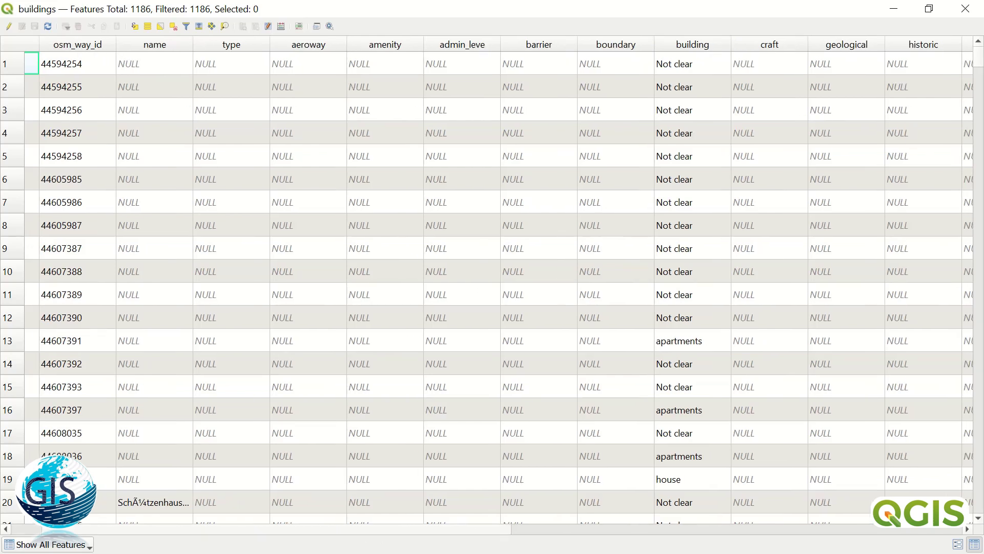
scroll(492, 285, right, 2)
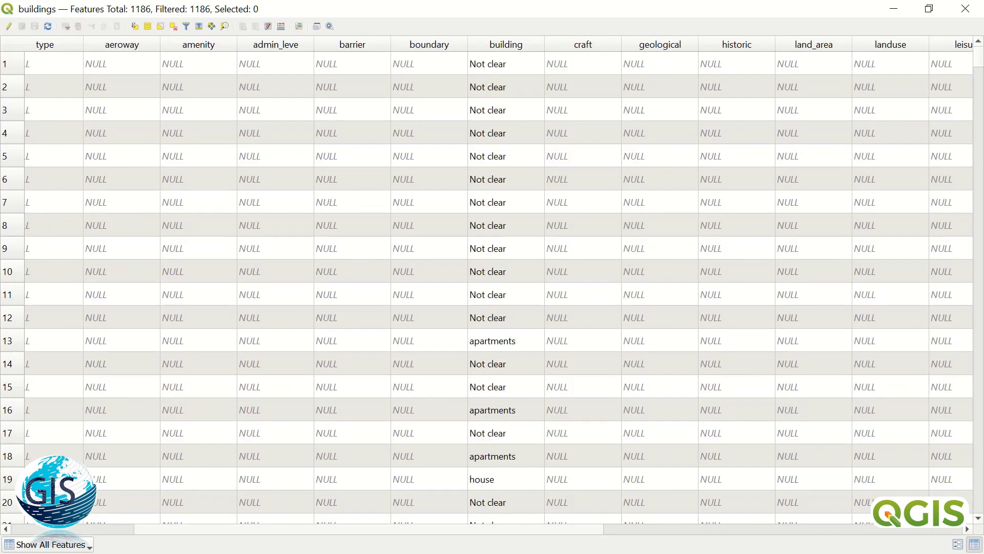
scroll(492, 285, right, 1)
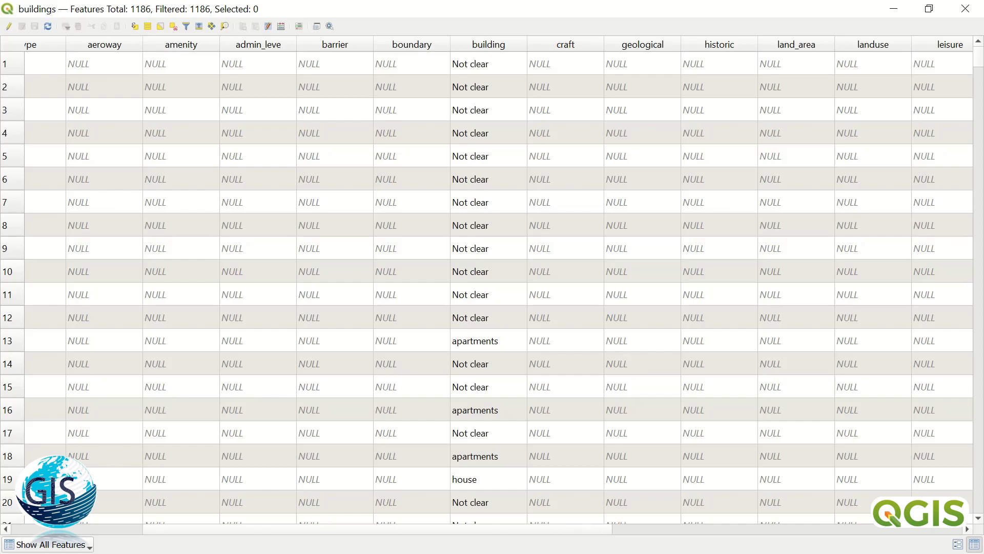
drag(979, 57, 979, 289)
scroll(492, 287, down, 13)
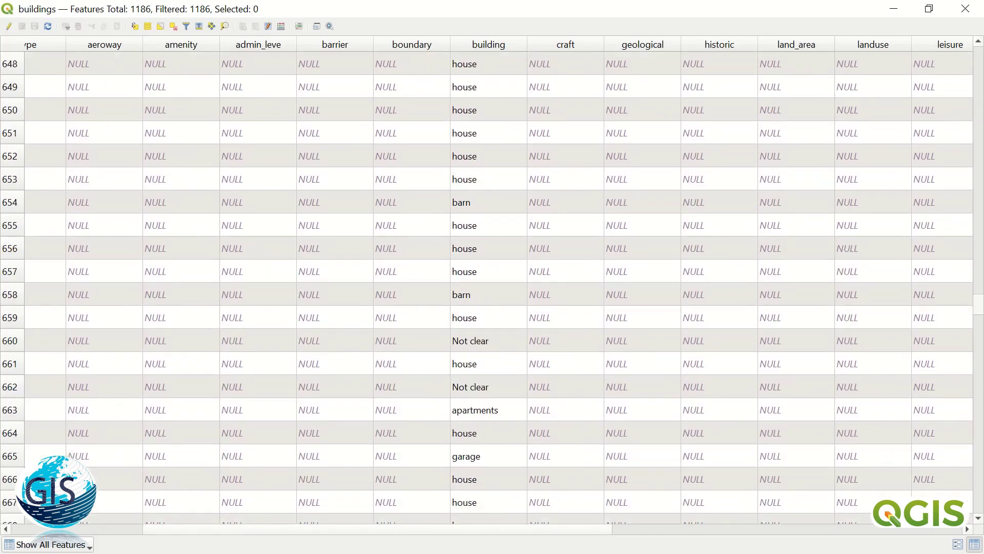
scroll(493, 287, down, 12)
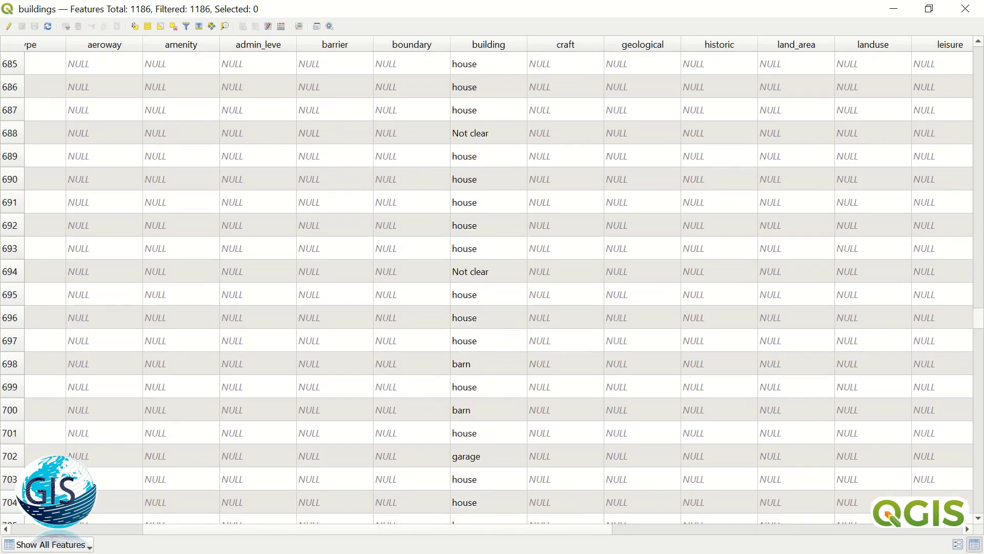
scroll(492, 287, down, 8)
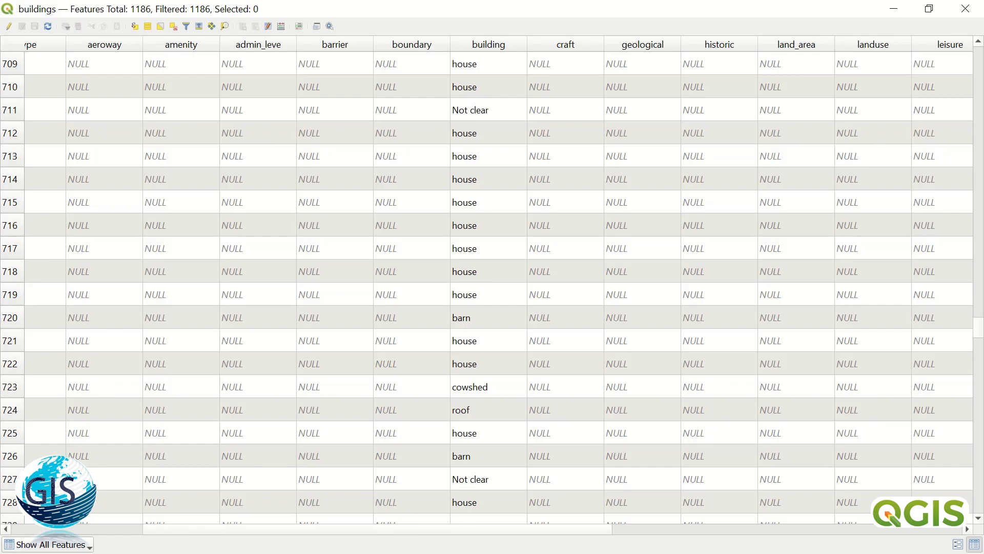
click(894, 8)
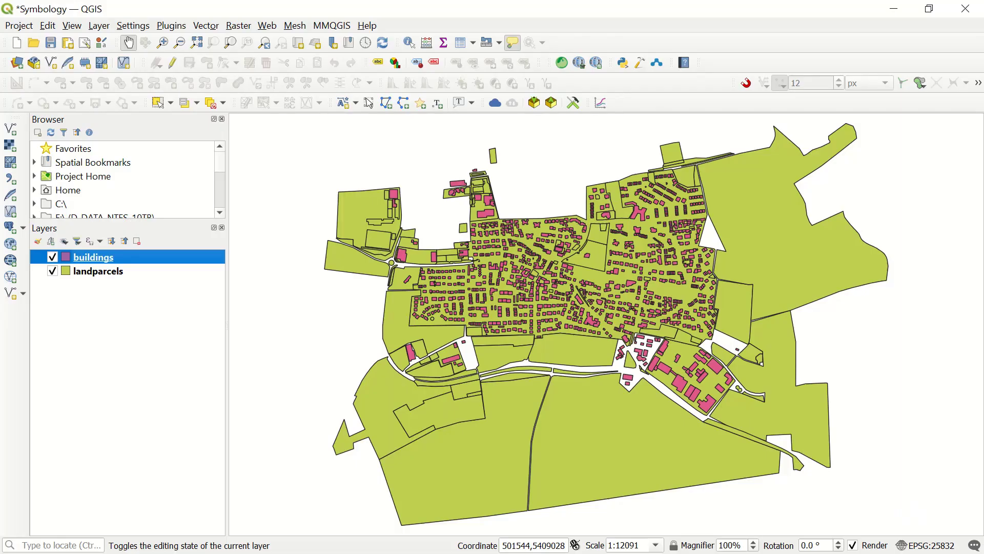
Step: Open the buildings layer's symbology properties and switch the renderer to Categorized
right_click(95, 256)
click(128, 352)
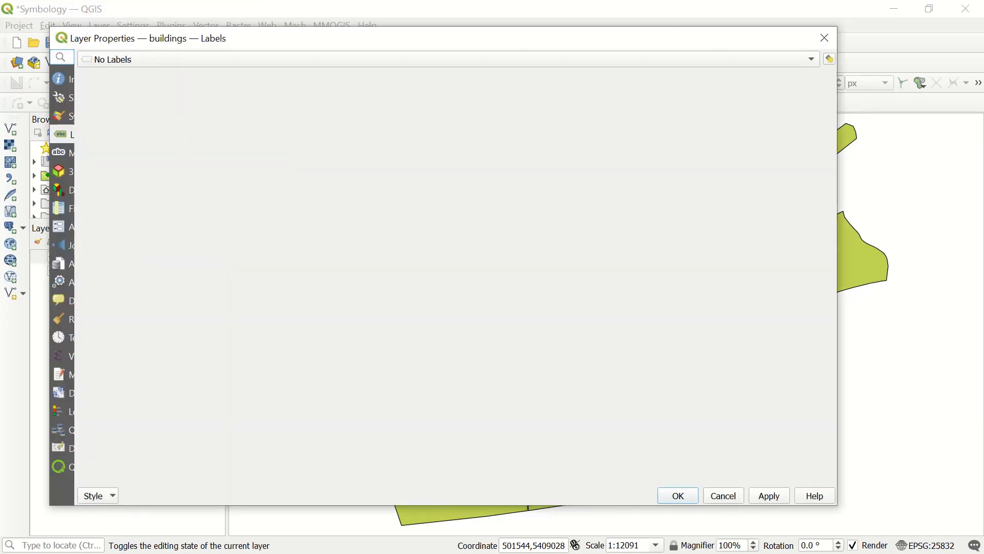
click(93, 117)
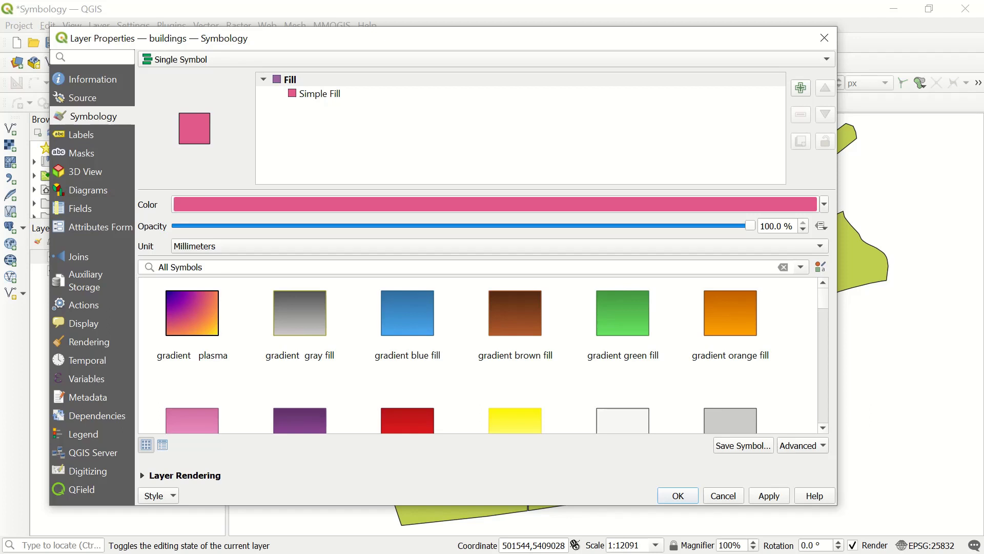
mouse_move(198, 348)
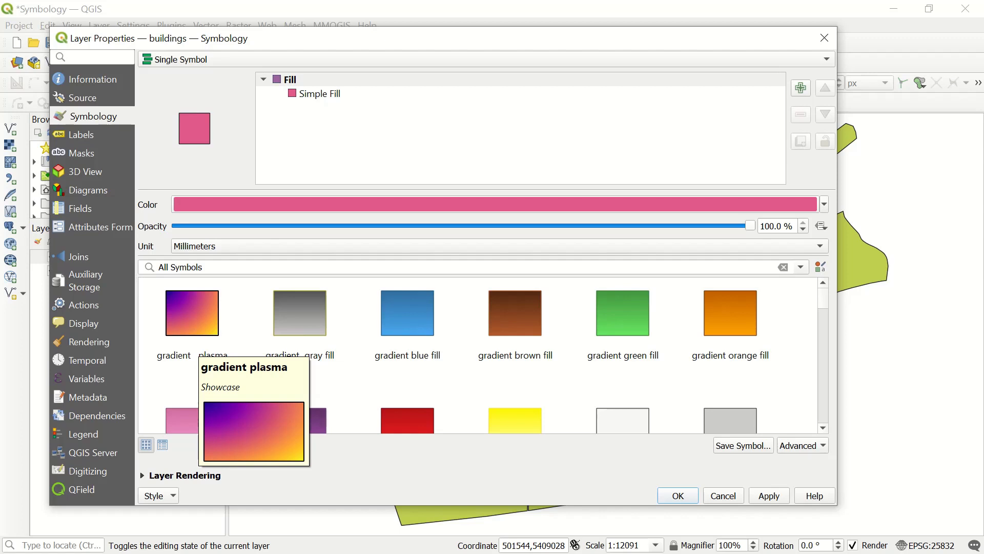
click(307, 59)
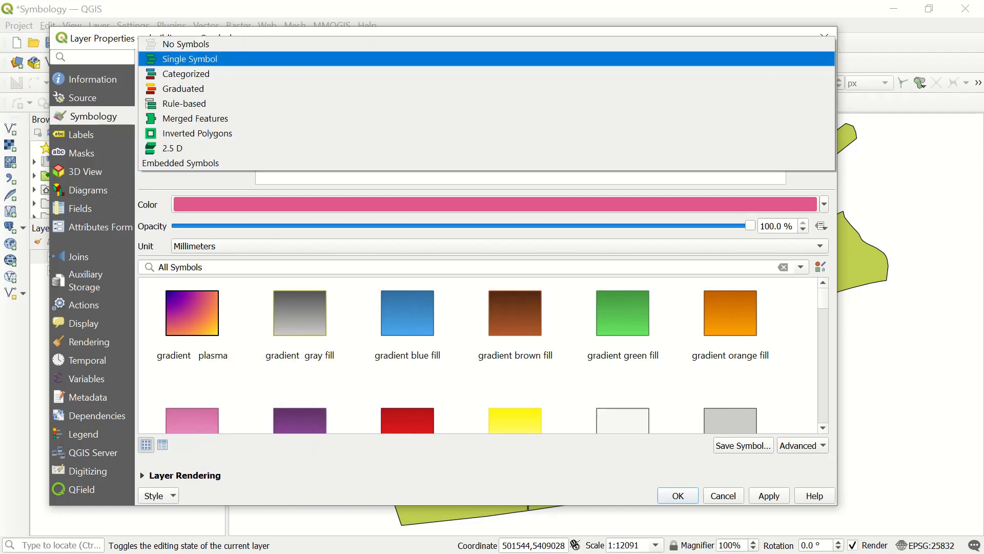
key(Down)
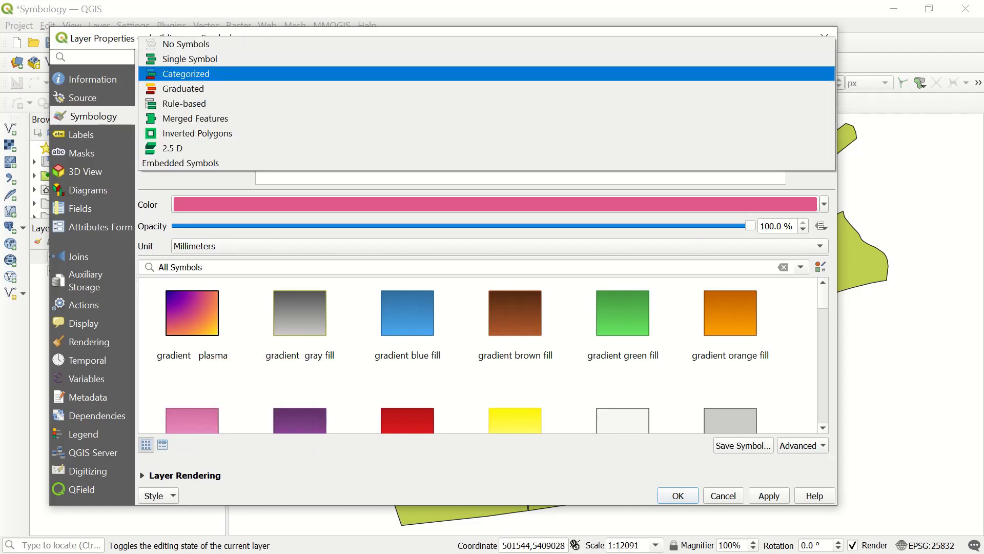
key(Return)
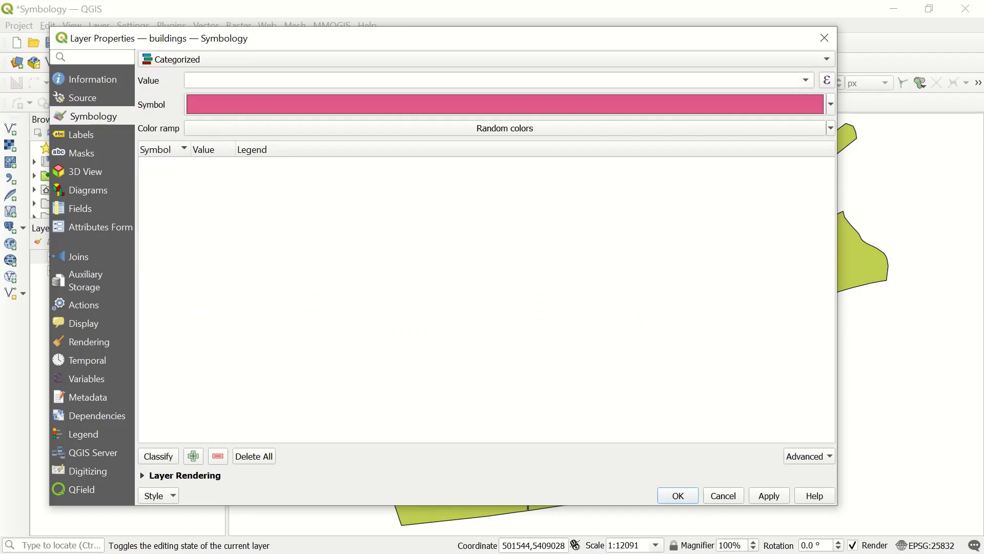
Step: Classify the buildings by the building field and widen the Value column to show the full category names
key(alt+Down)
scroll(492, 181, down, 3)
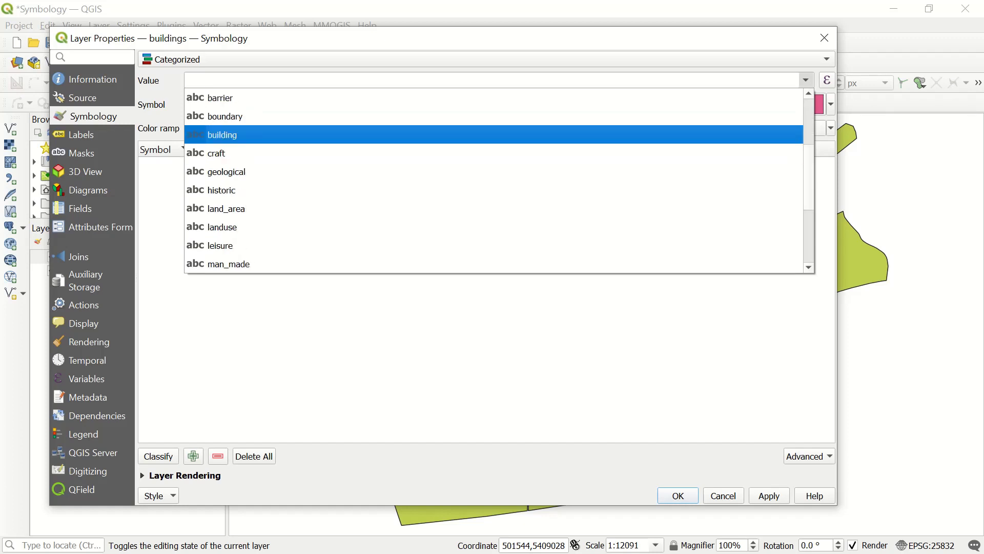
click(223, 135)
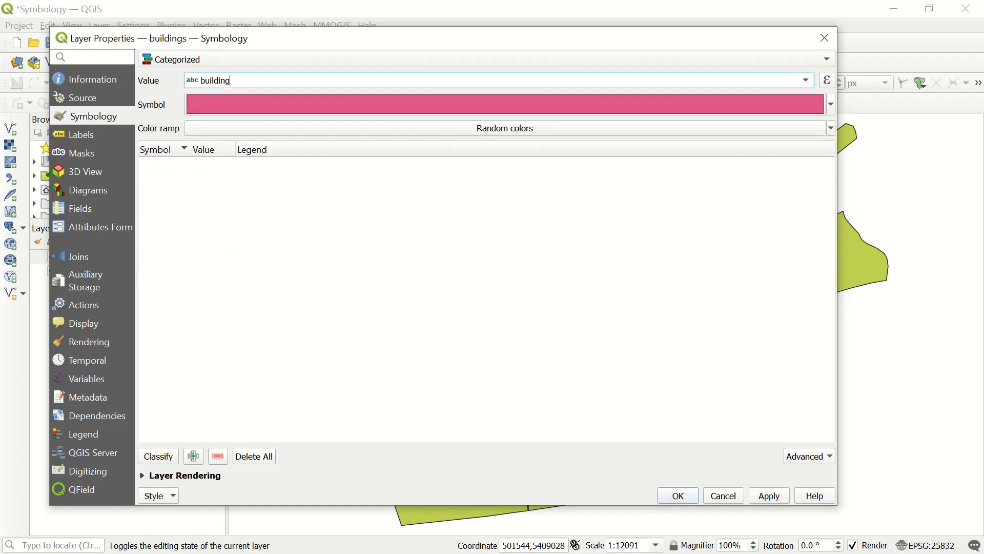
click(158, 457)
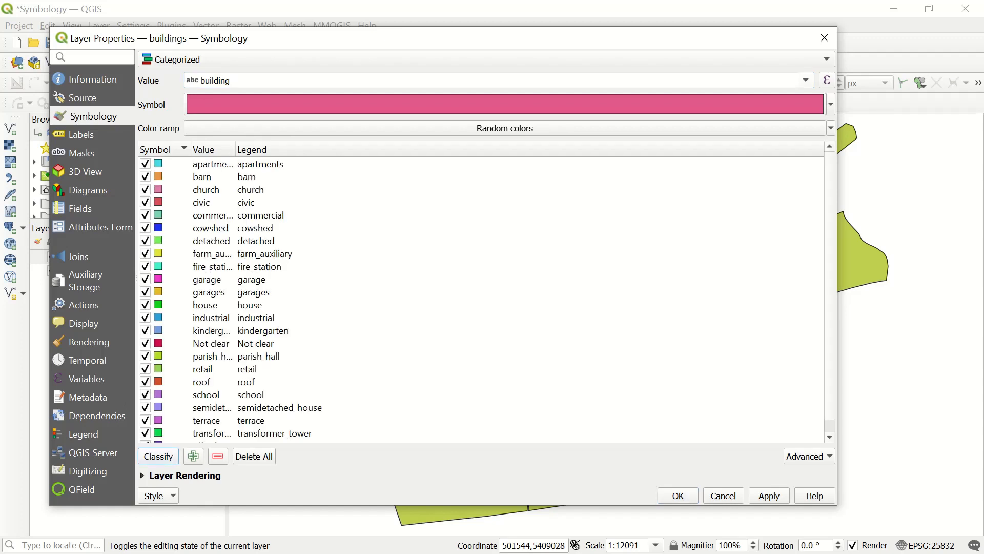
drag(235, 149, 296, 149)
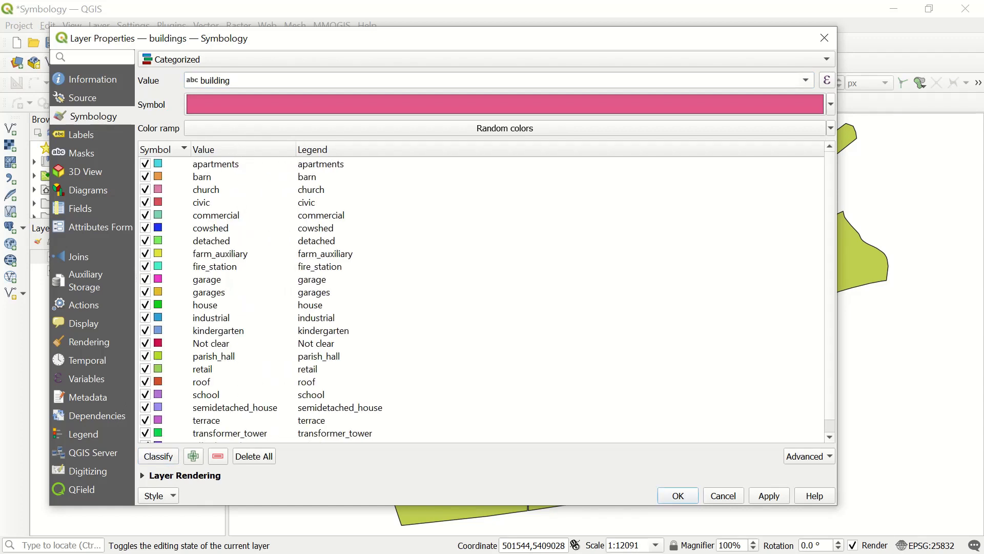
scroll(481, 299, down, 1)
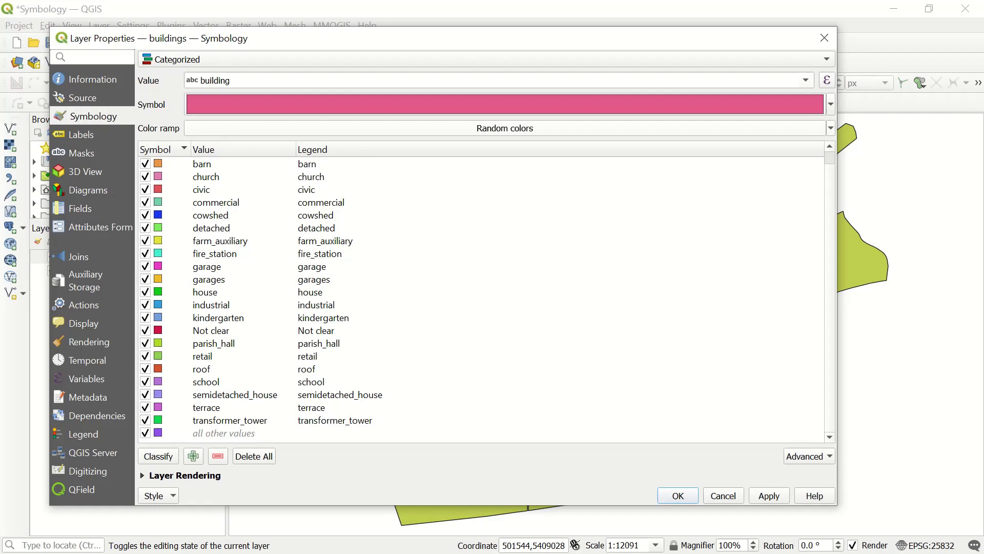
Step: Check the available color ramps, keep random colors, and apply the categorized symbology to the buildings layer
click(505, 128)
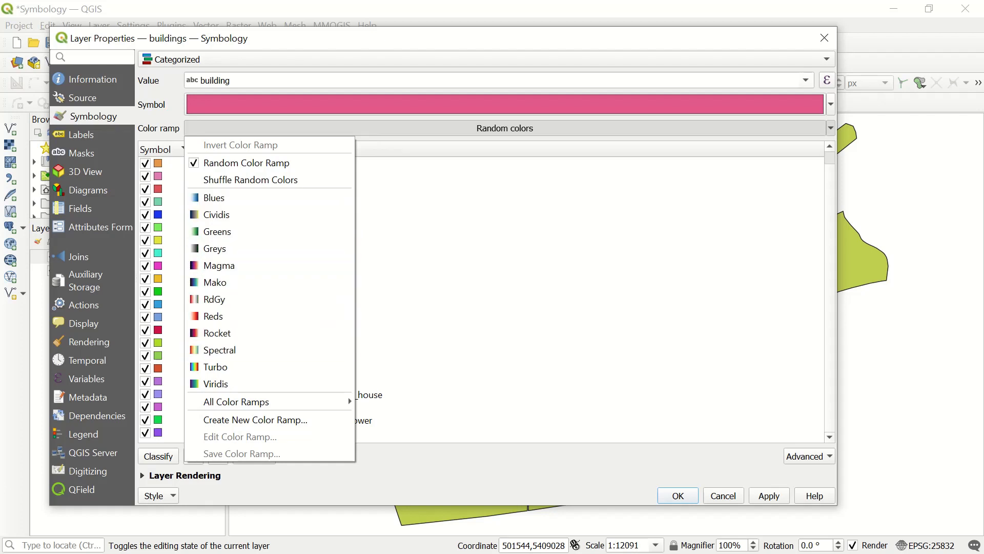
click(482, 305)
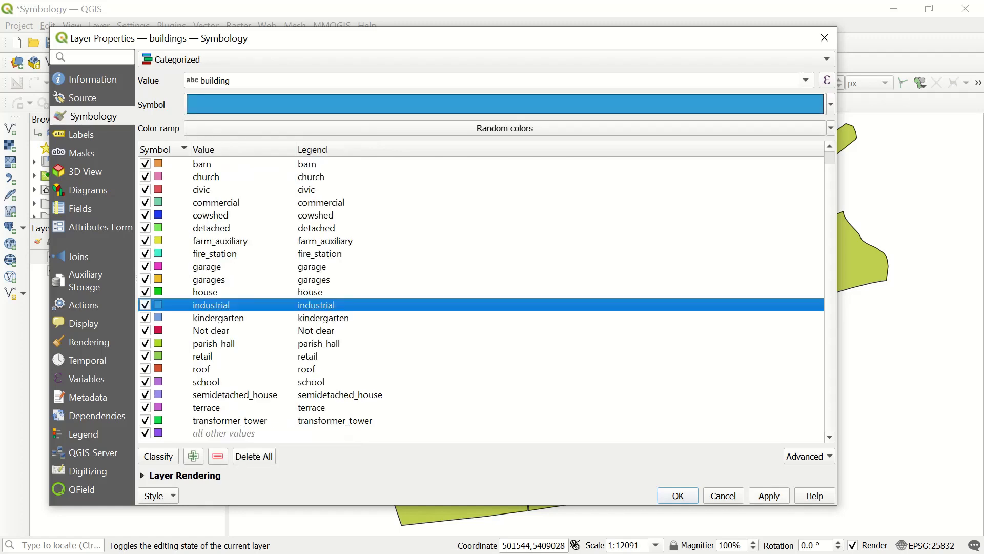
click(769, 495)
click(678, 496)
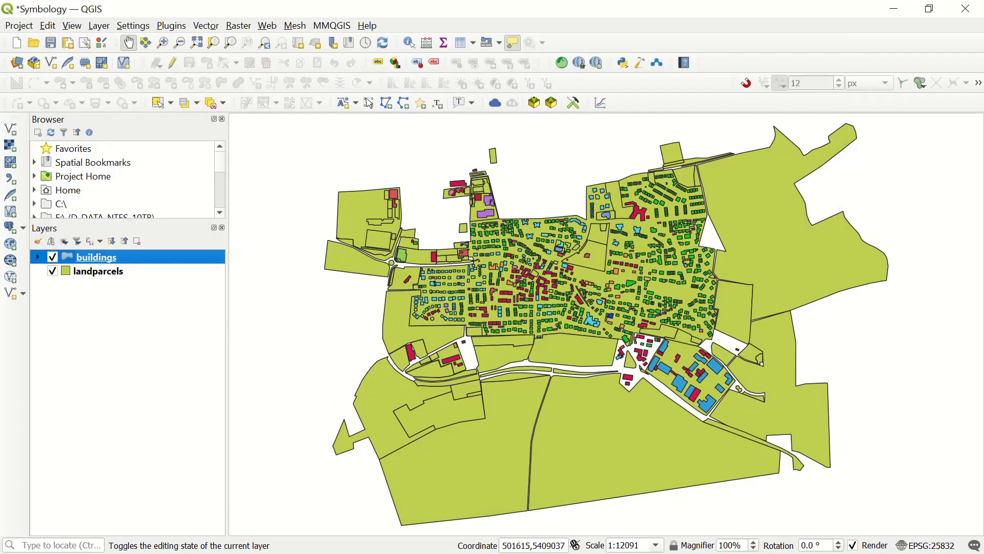
Step: Hide the landparcels layer so that only the categorized buildings show on the map
click(52, 270)
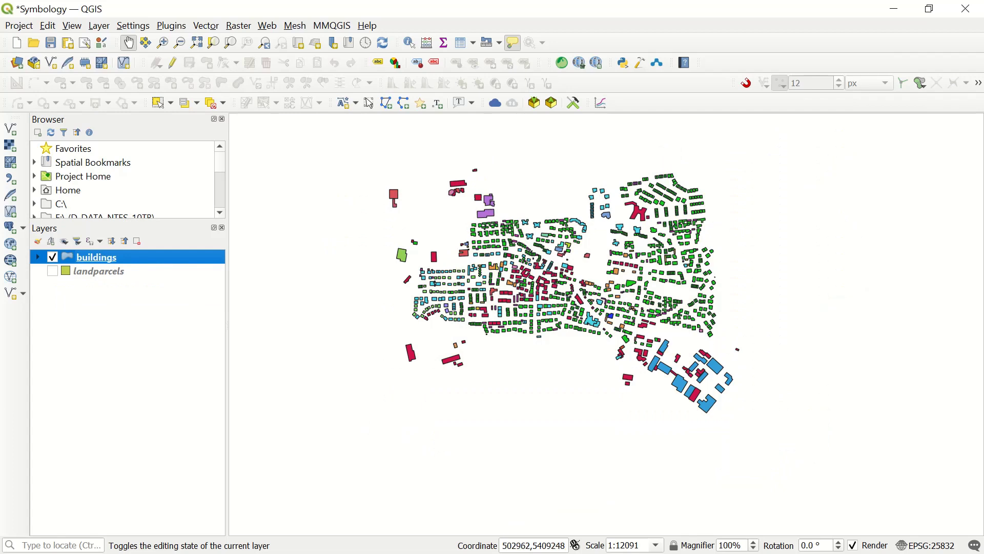
scroll(571, 302, up, 1)
drag(576, 286, 573, 338)
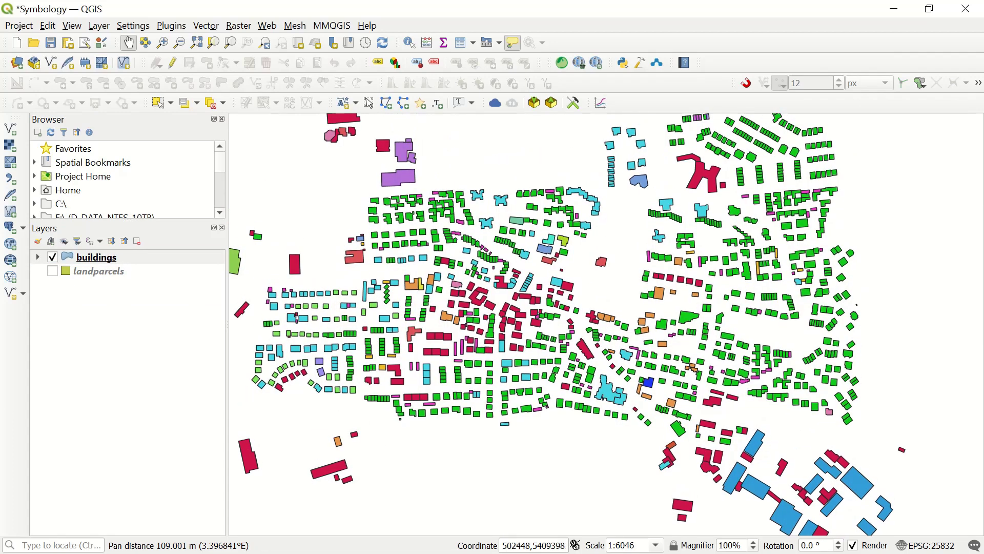
Step: Expand the buildings layer's category legend and show the feature count for each category
click(38, 257)
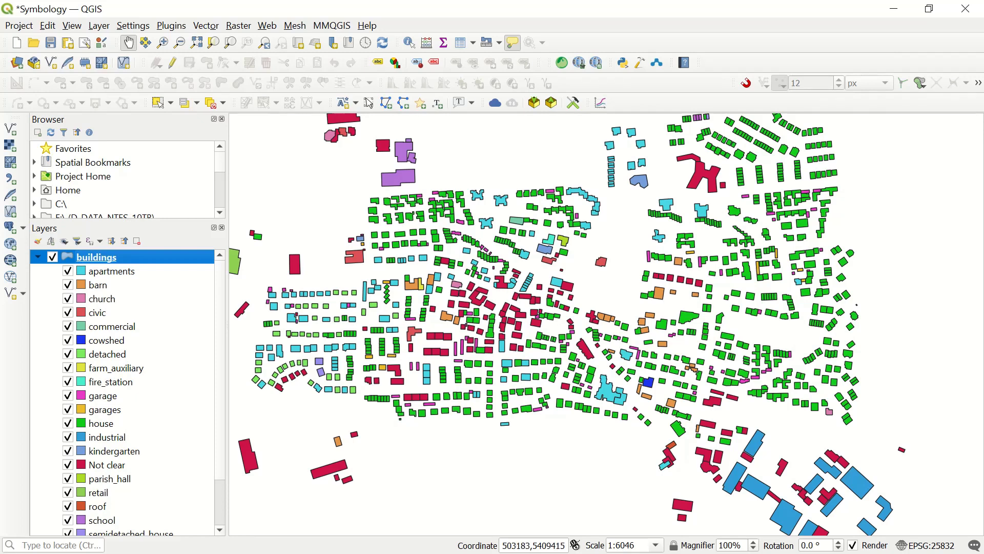
scroll(127, 392, down, 2)
scroll(126, 393, up, 2)
right_click(96, 257)
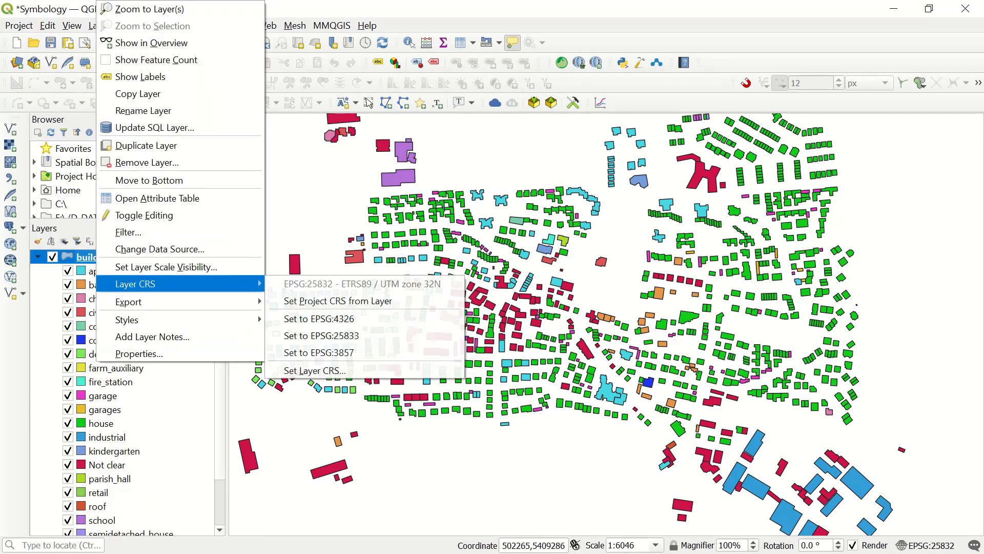
click(154, 60)
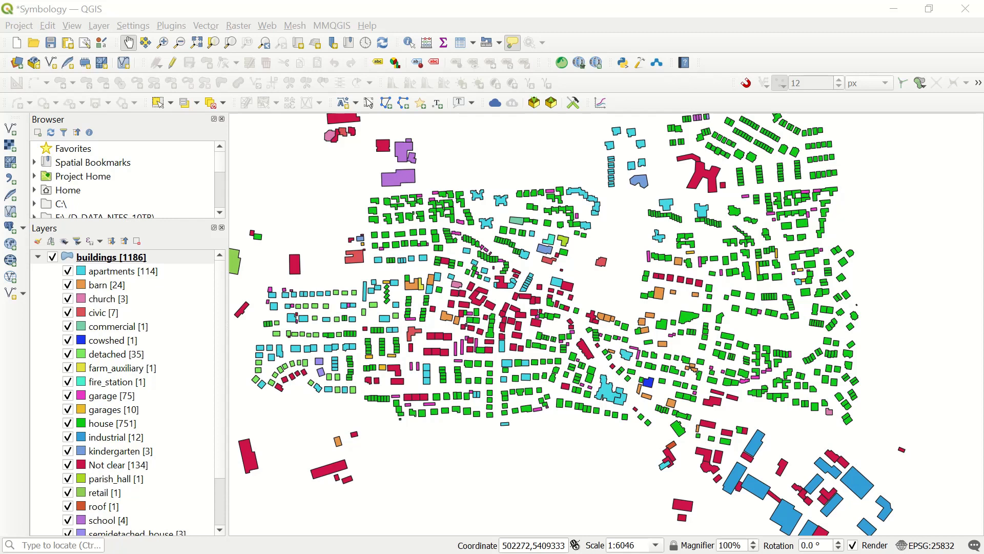
Step: Hide the apartments and commercial building categories temporarily and make both visible again
click(67, 271)
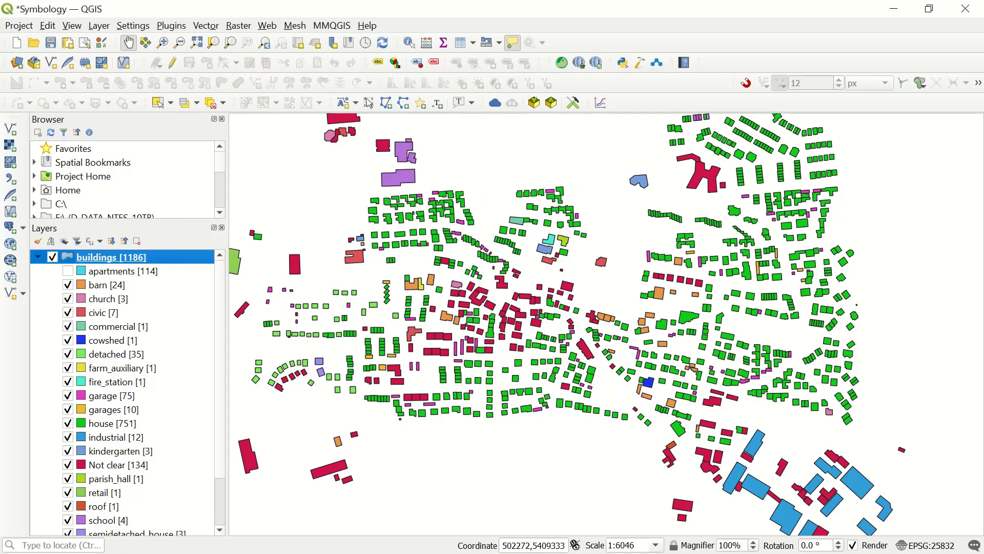
click(68, 326)
click(68, 326)
click(68, 271)
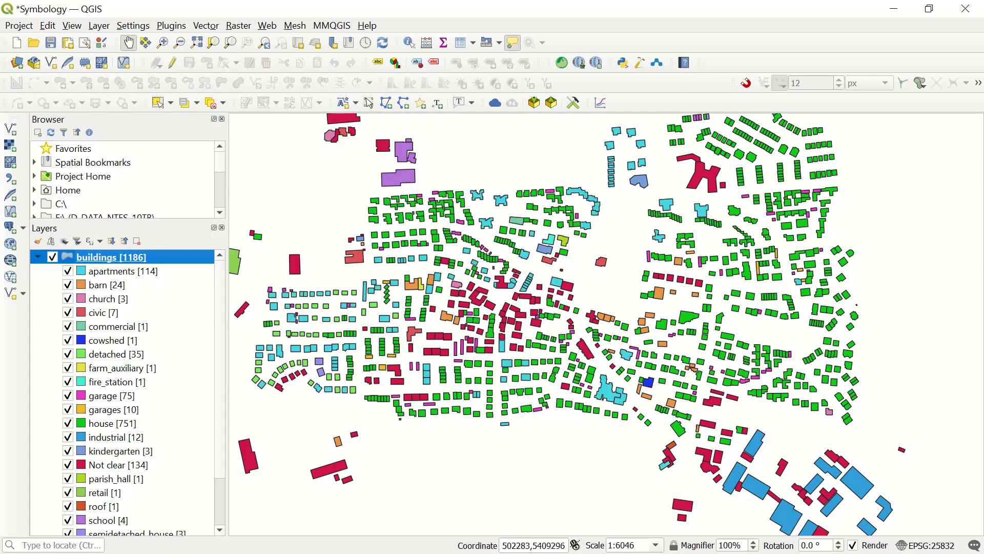
Step: Look through the category legend of the buildings layer and collapse it
scroll(123, 392, down, 1)
scroll(123, 392, up, 1)
click(37, 257)
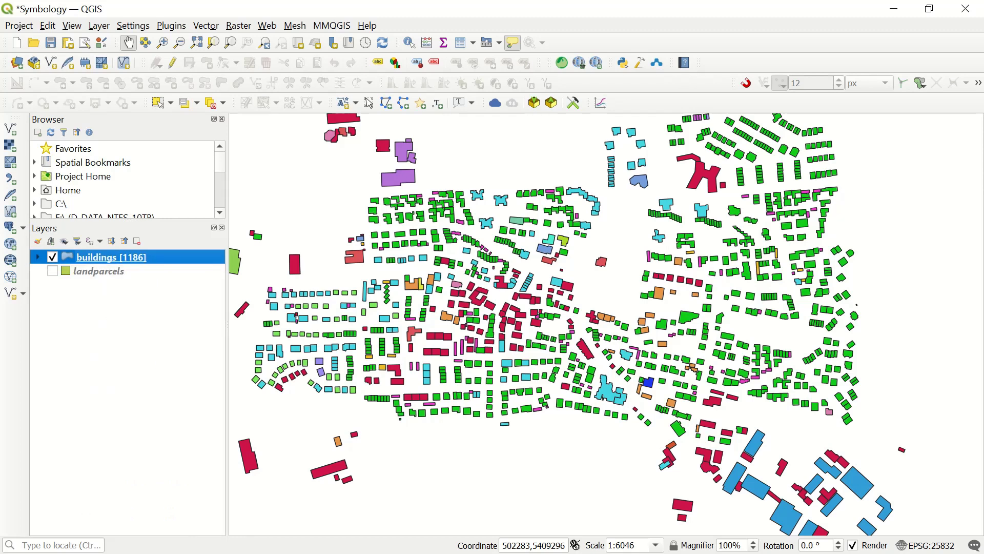
Step: Make the landparcels layer visible and open the Simple Fill settings in its symbology properties
click(52, 270)
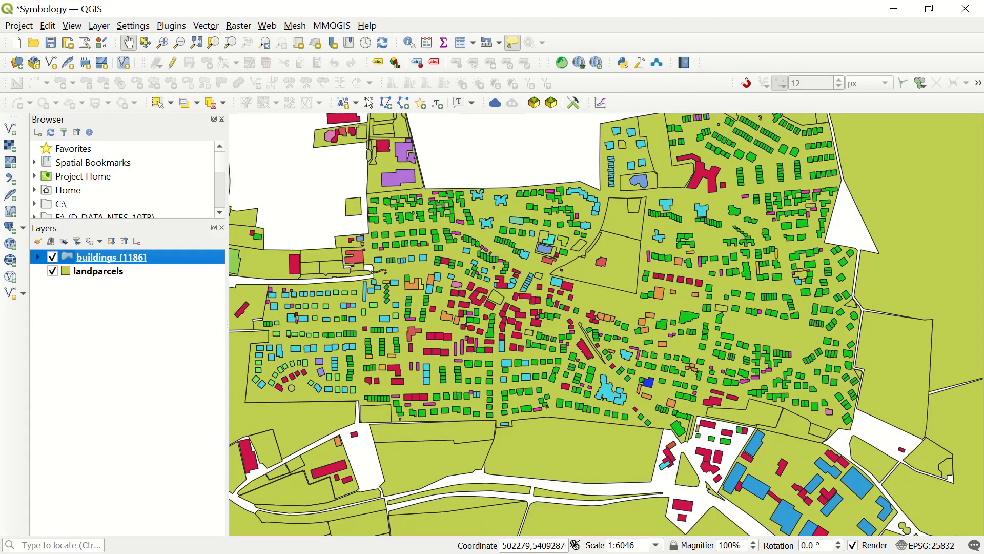
right_click(109, 270)
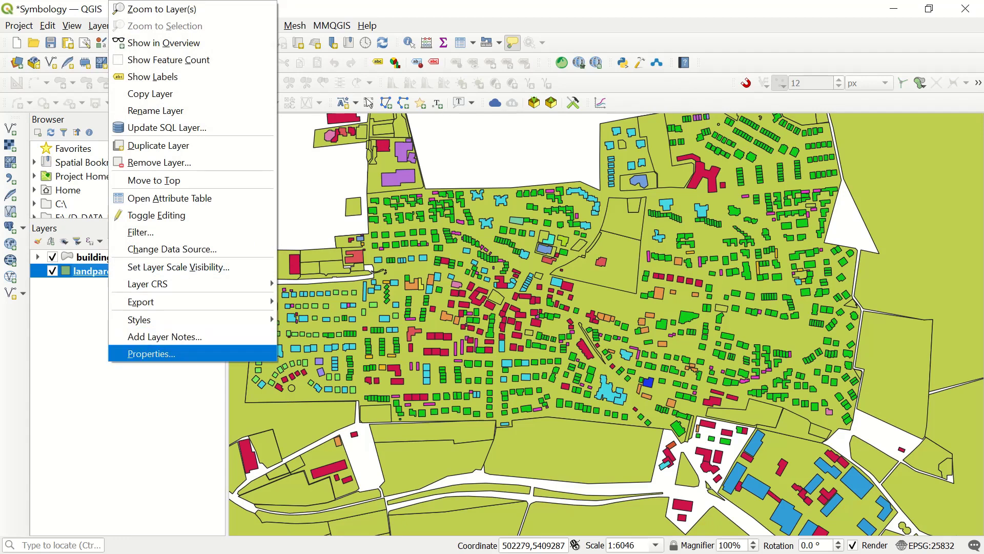
key(Return)
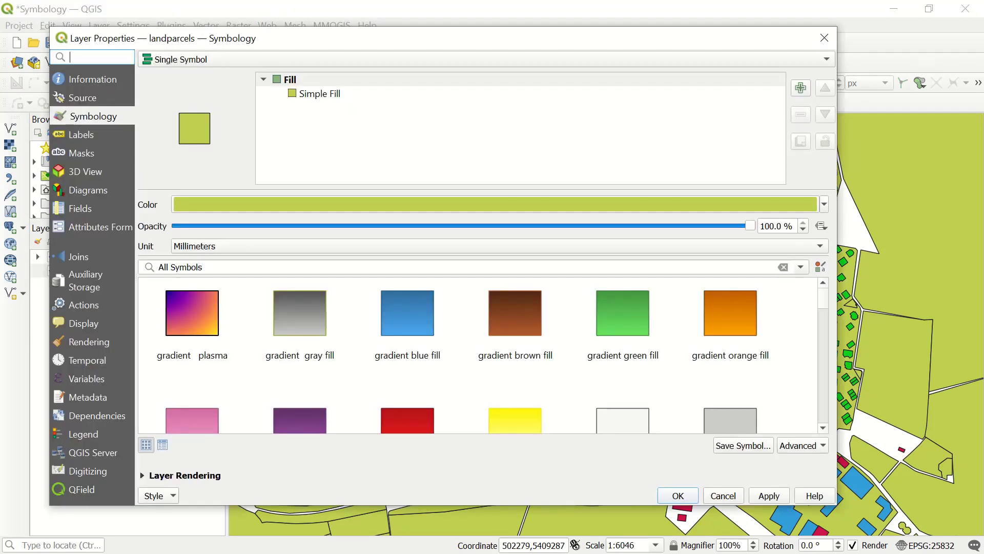
click(319, 94)
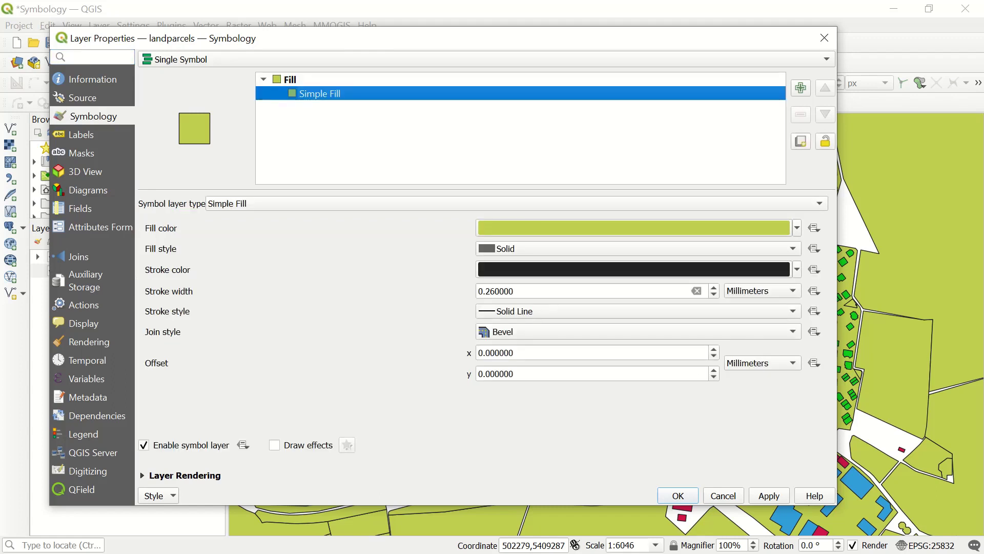
Step: Switch the landparcels layer's symbology from a single symbol to Graduated and apply it without a value field
click(486, 59)
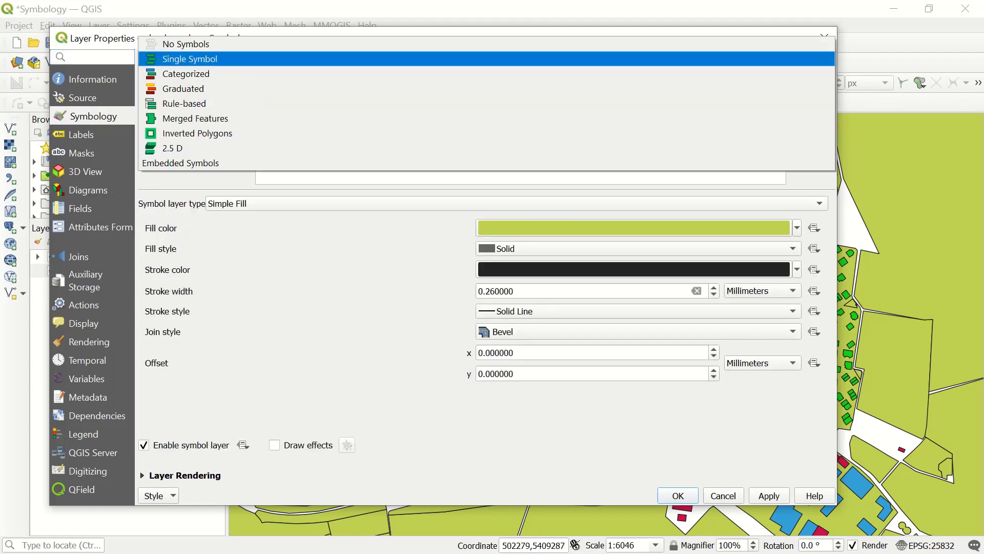
key(Down)
key(Down)
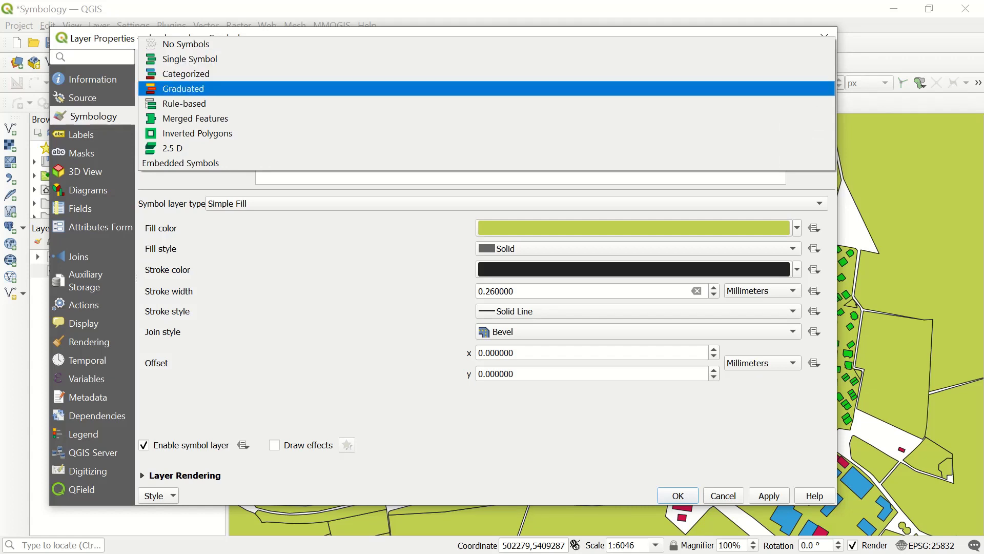
key(Return)
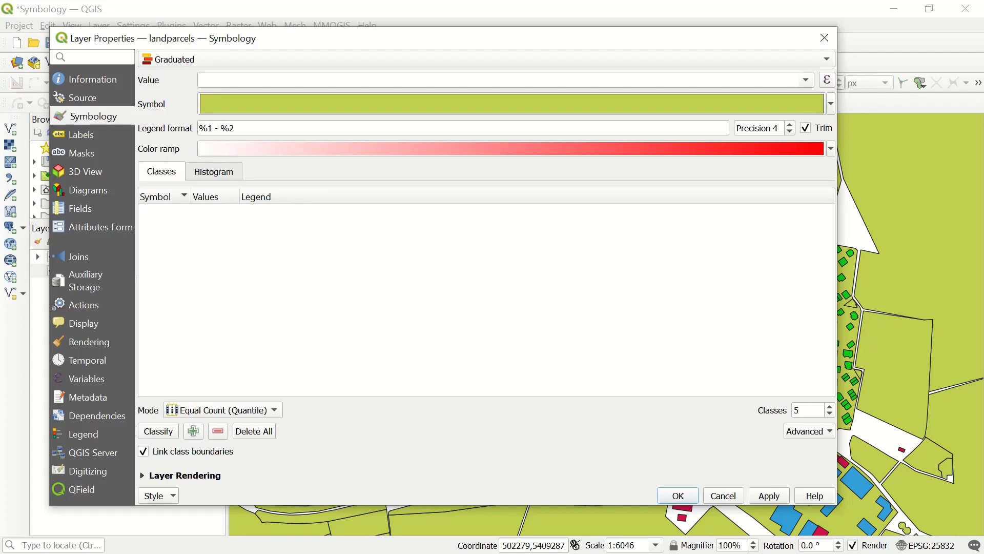
click(806, 80)
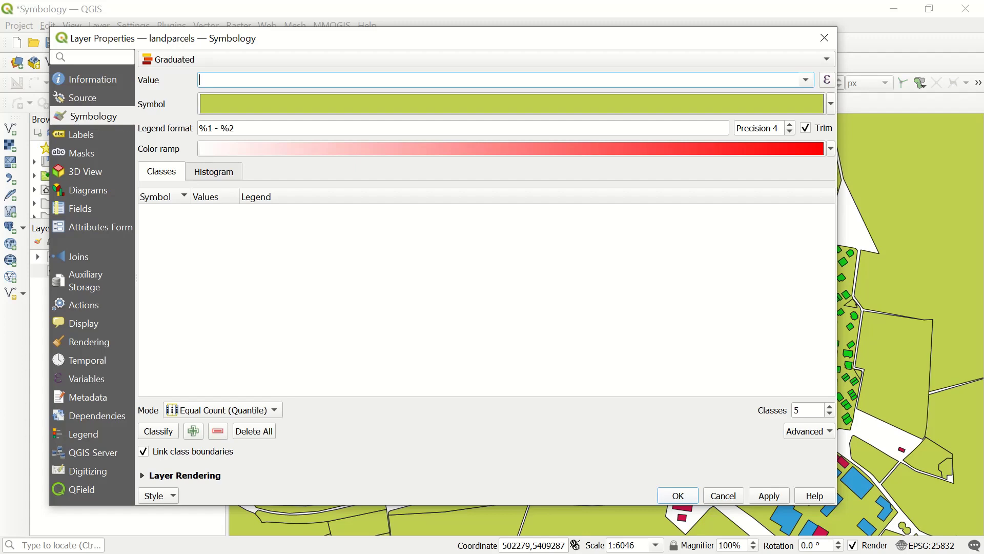
click(679, 496)
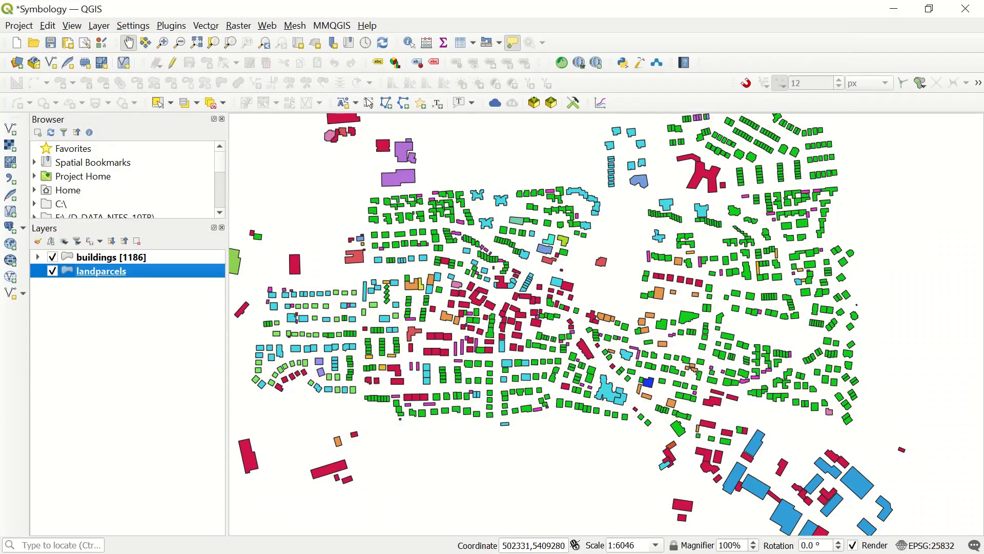
Step: Examine the names and data types of the landparcels layer's fields in its properties, looking for a numeric field
right_click(113, 271)
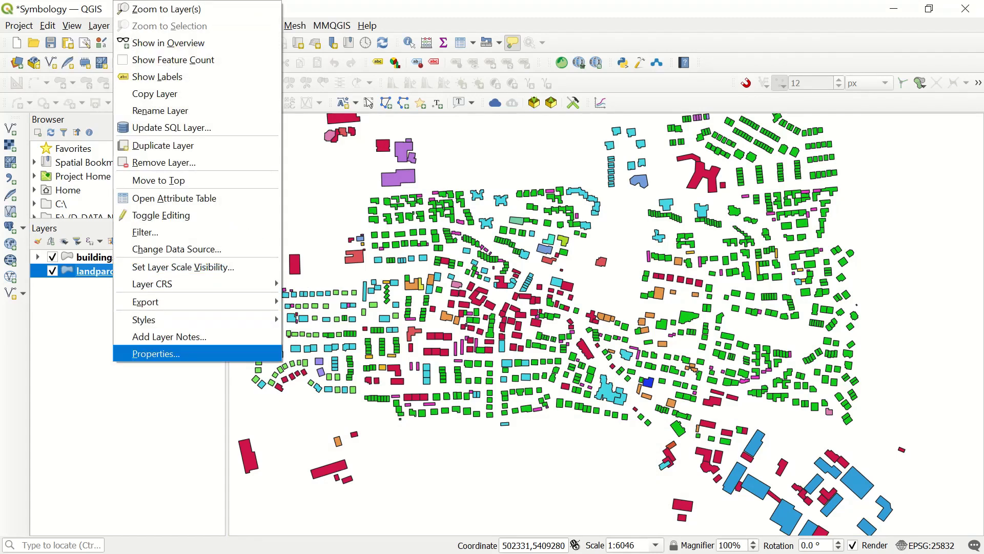
key(Return)
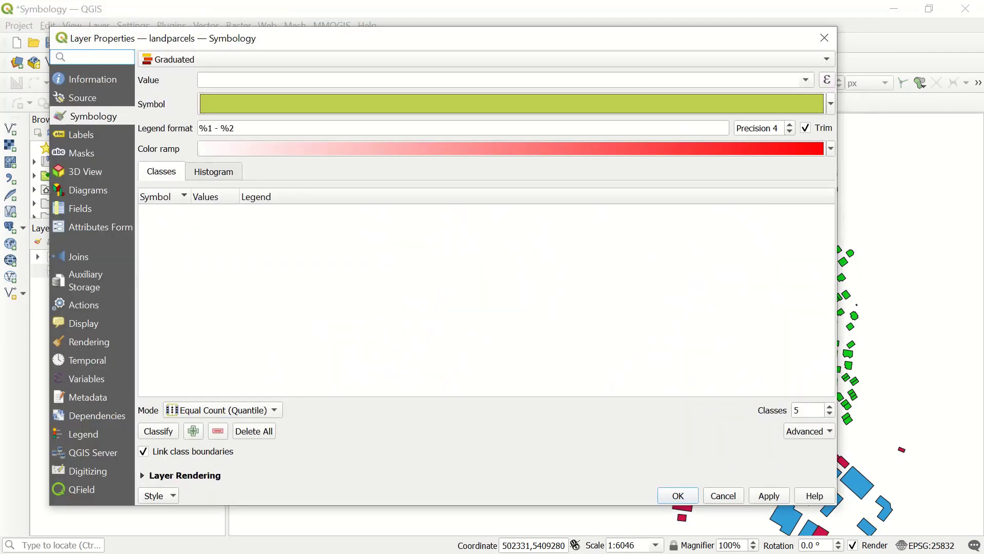
click(81, 209)
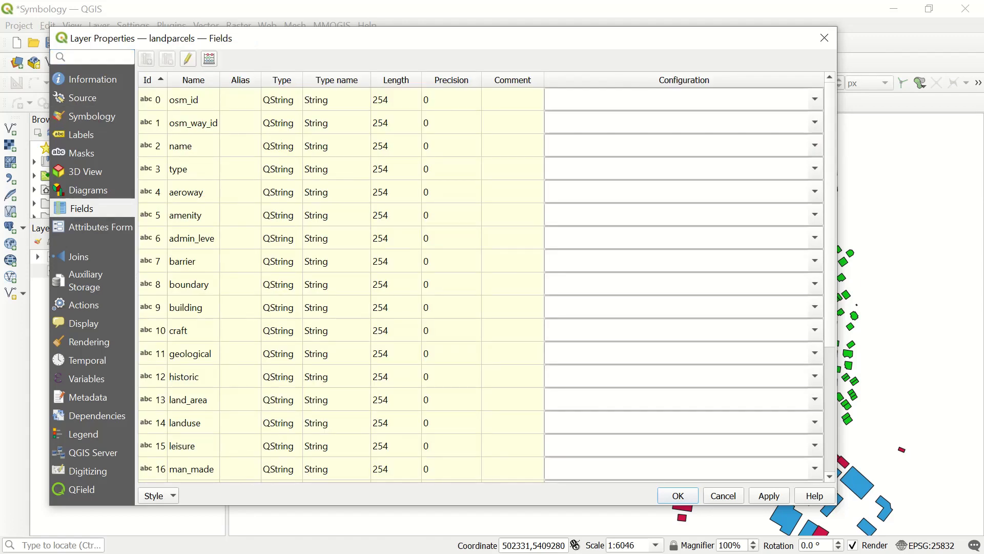
scroll(481, 282, down, 3)
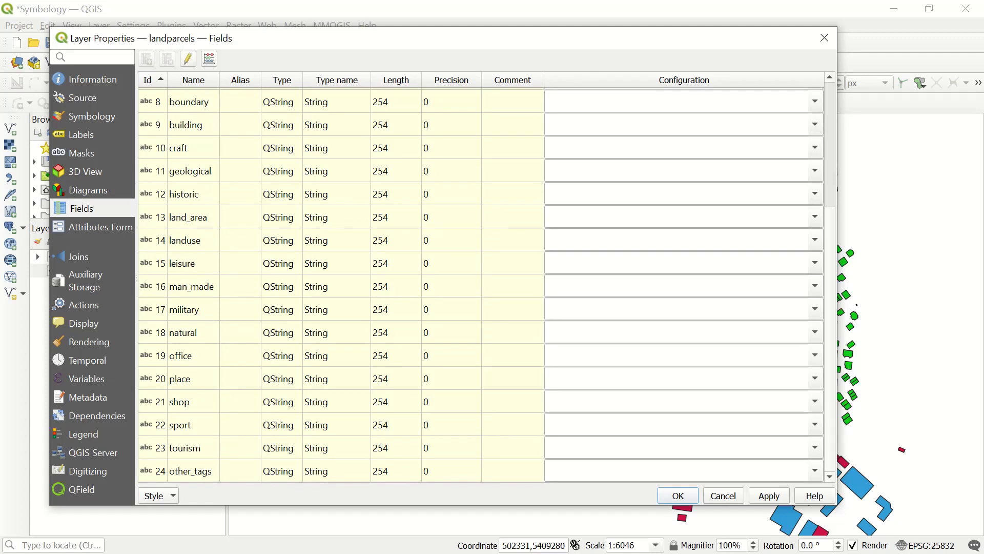
drag(168, 80, 198, 80)
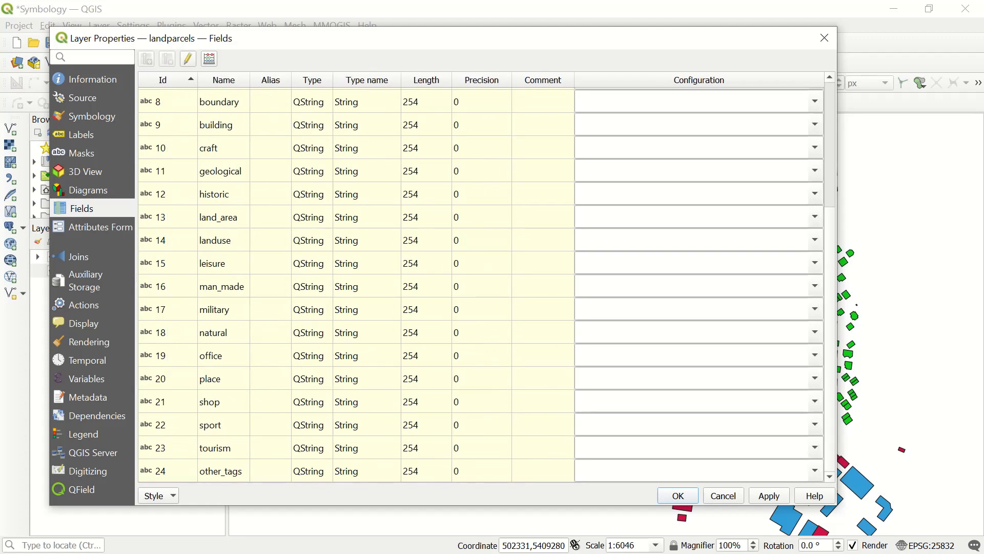
scroll(481, 282, up, 3)
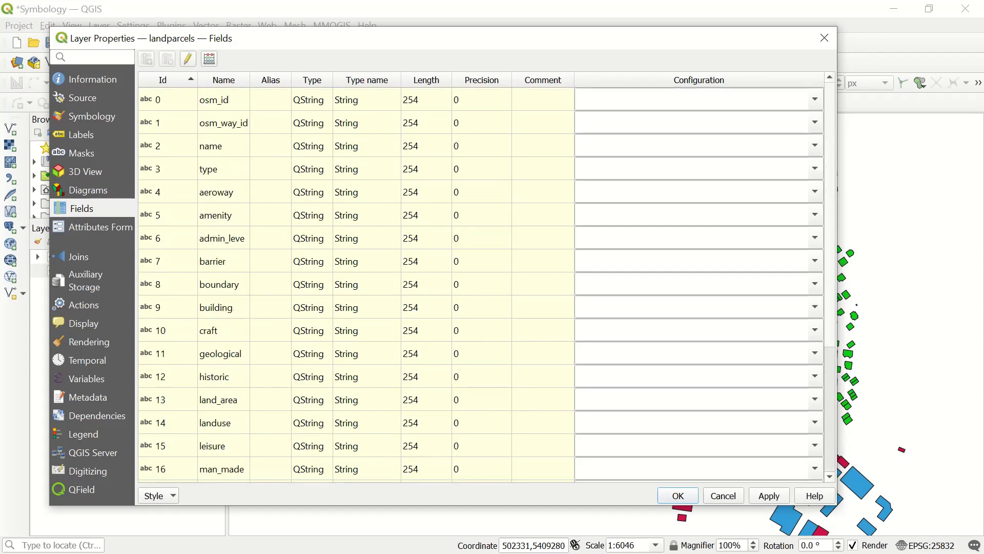
scroll(481, 282, down, 3)
scroll(480, 282, up, 3)
click(723, 495)
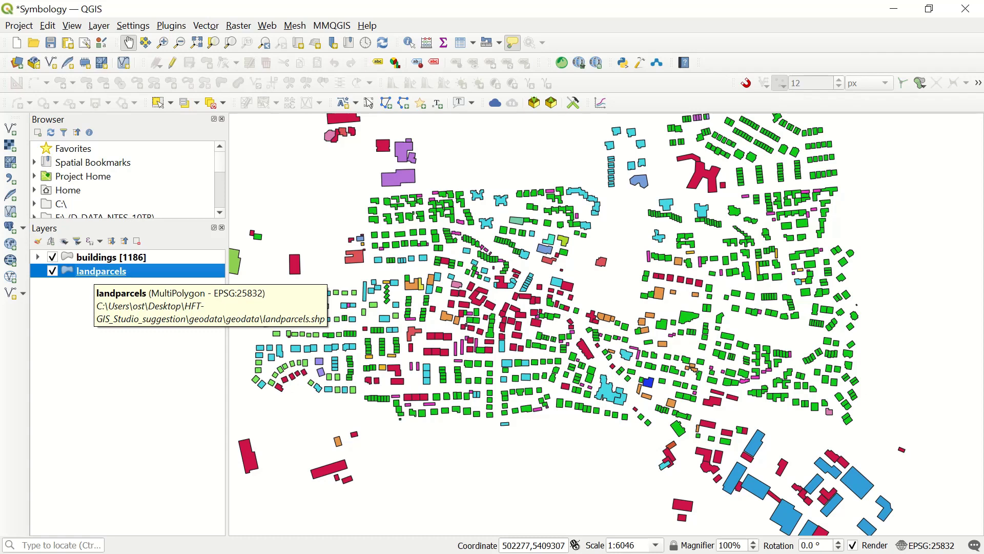
Step: Open the landparcels attribute table and look through its columns up to other_tags
right_click(98, 271)
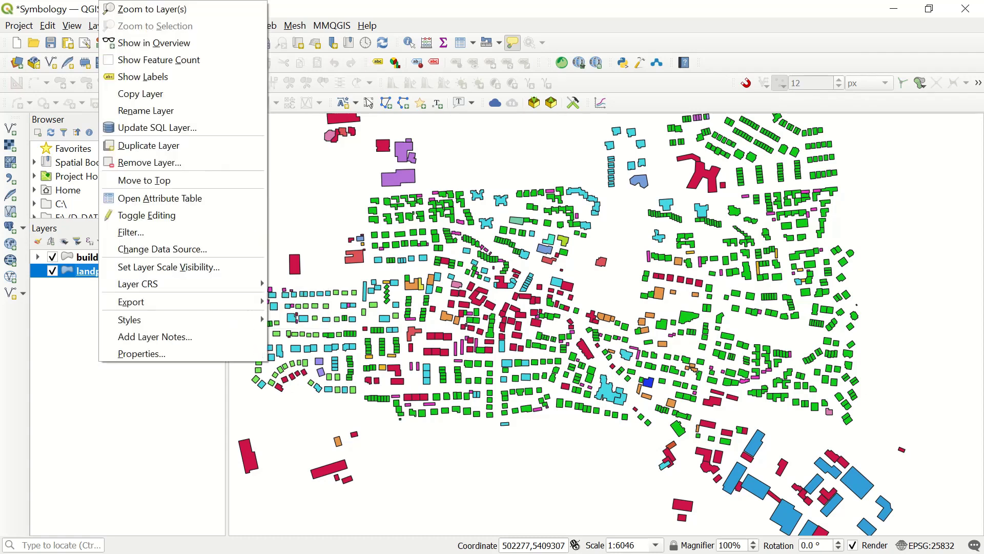
click(154, 197)
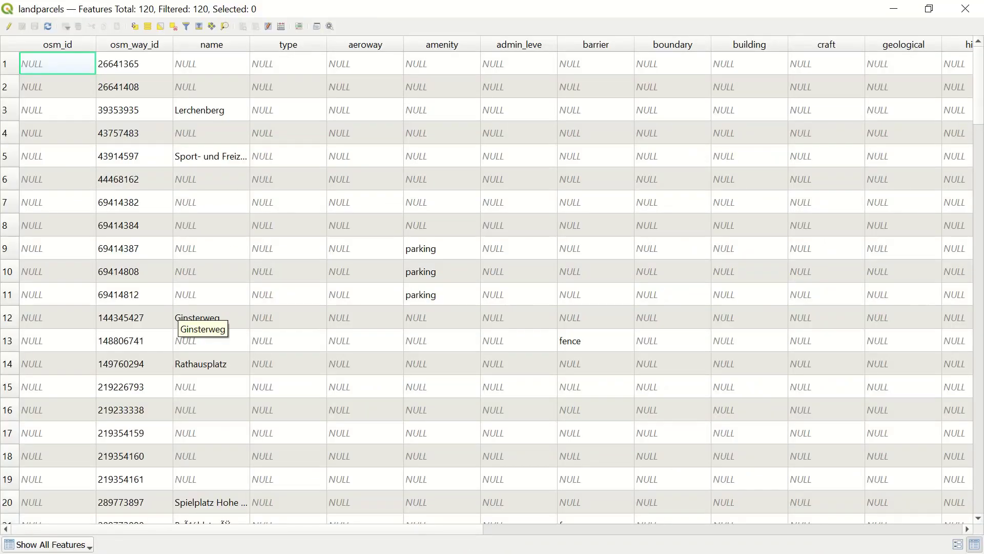
drag(441, 529, 859, 529)
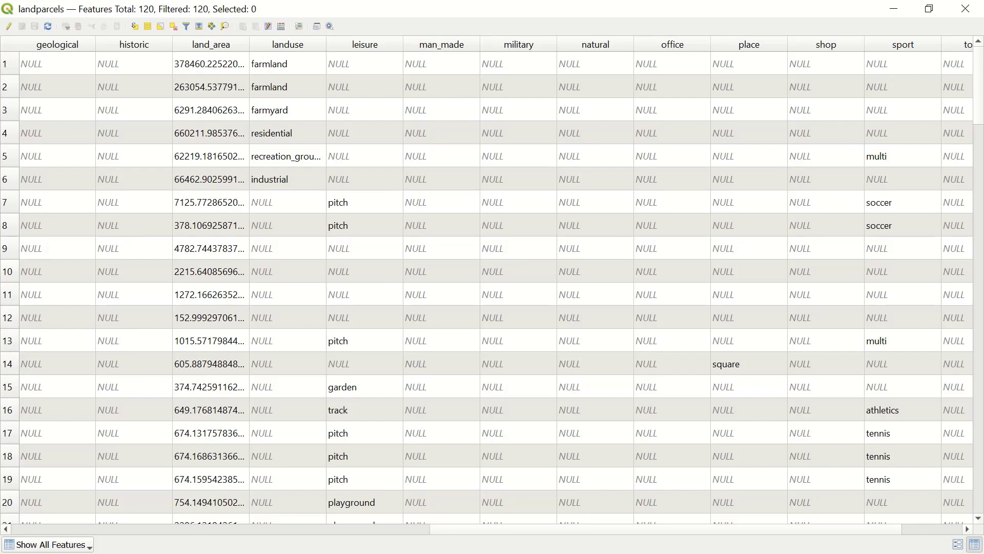
scroll(492, 282, right, 2)
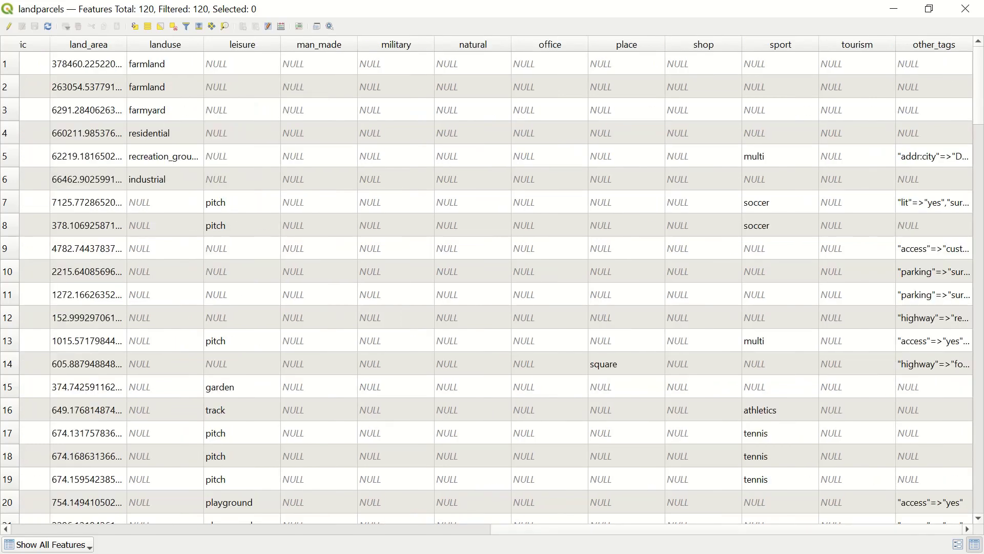
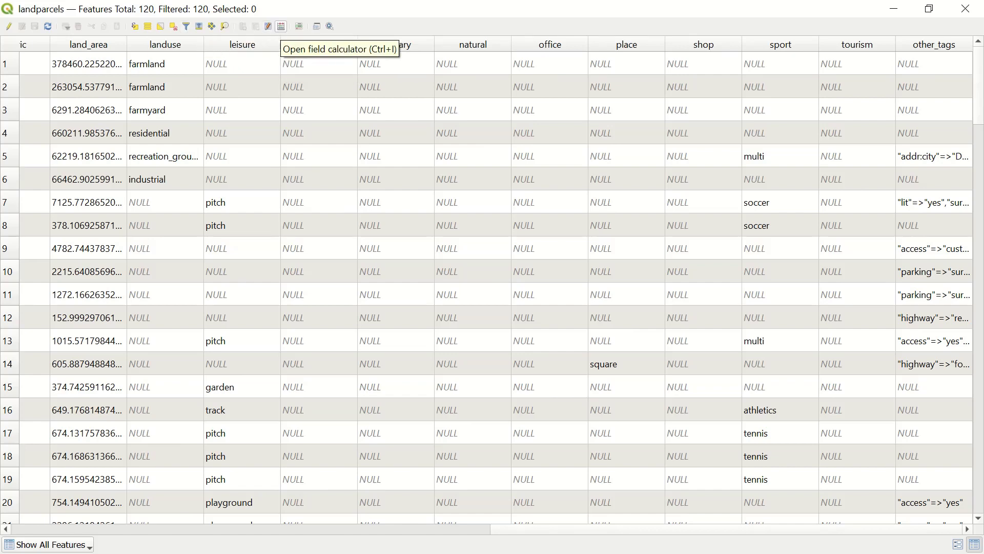
Step: Set up a new field named area of type Decimal number (real) in the landparcels field calculator
click(282, 27)
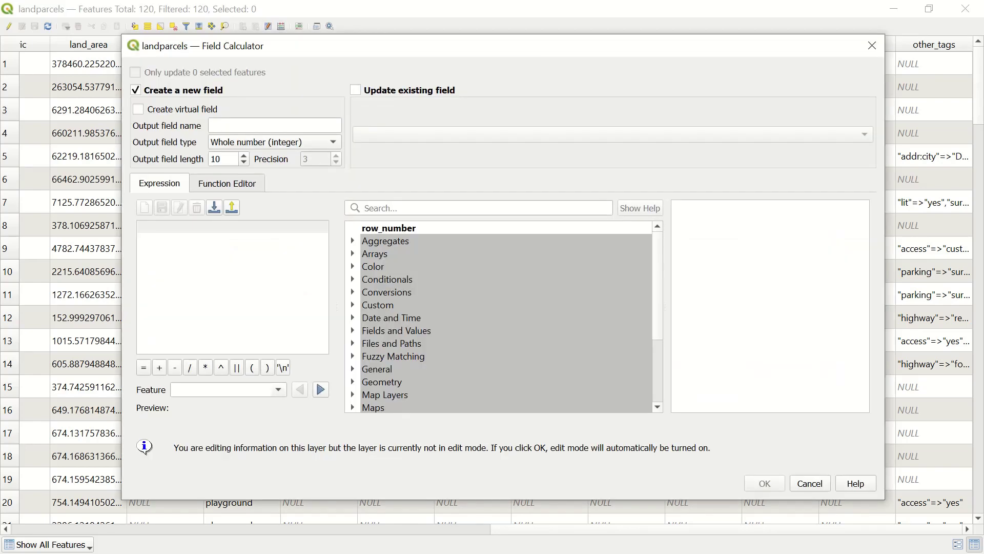
text(area)
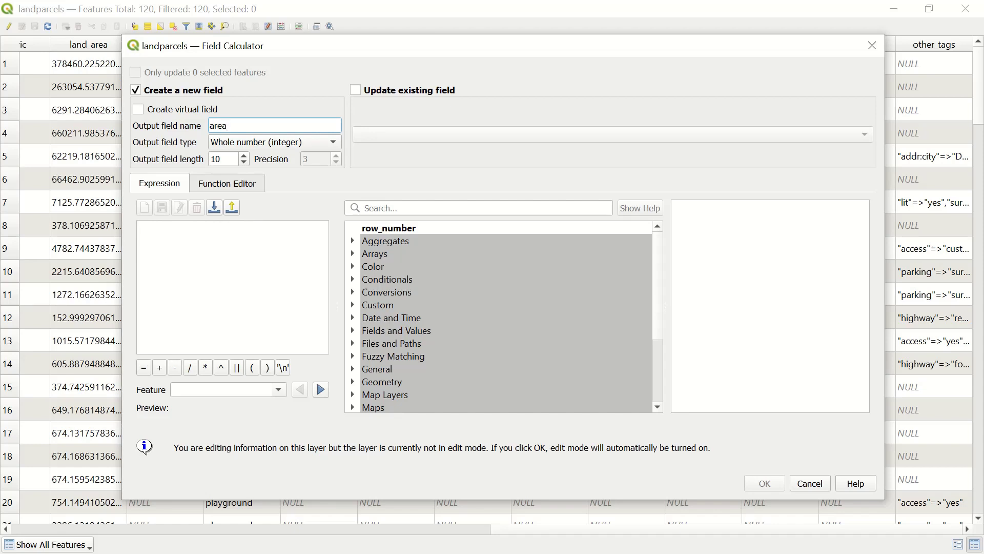
click(287, 142)
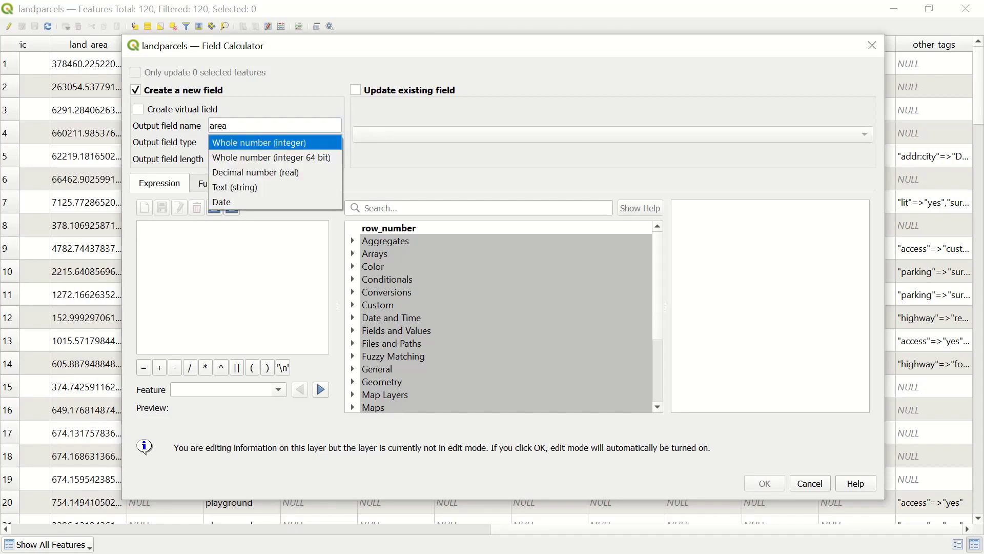
key(Up)
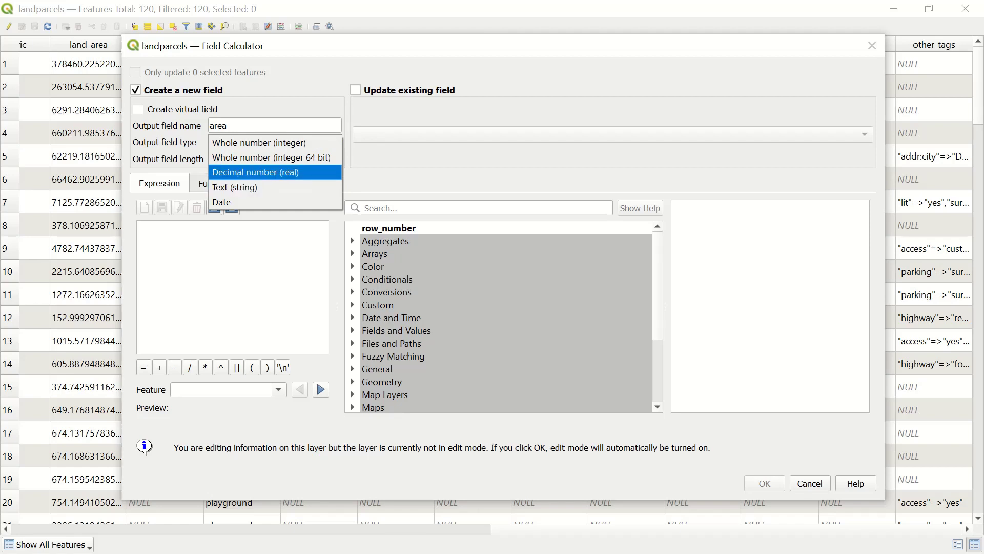
key(Return)
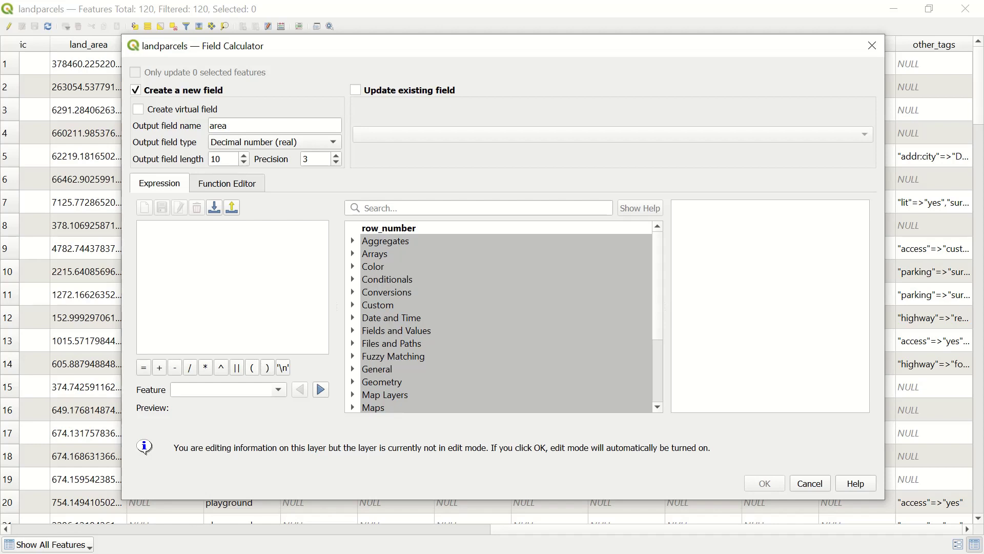
Step: Use the geometry function $area as the expression and create the calculated field
scroll(500, 318, down, 2)
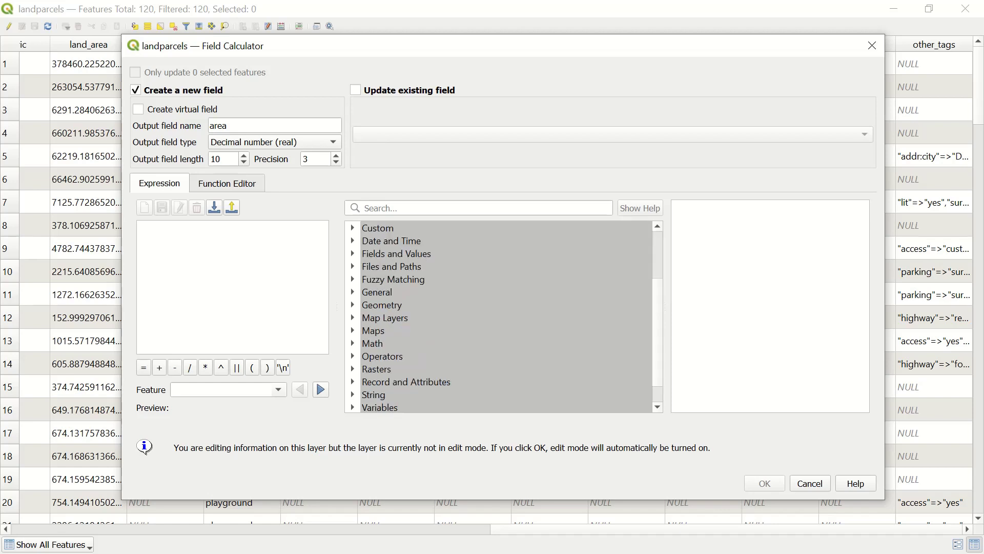
click(353, 305)
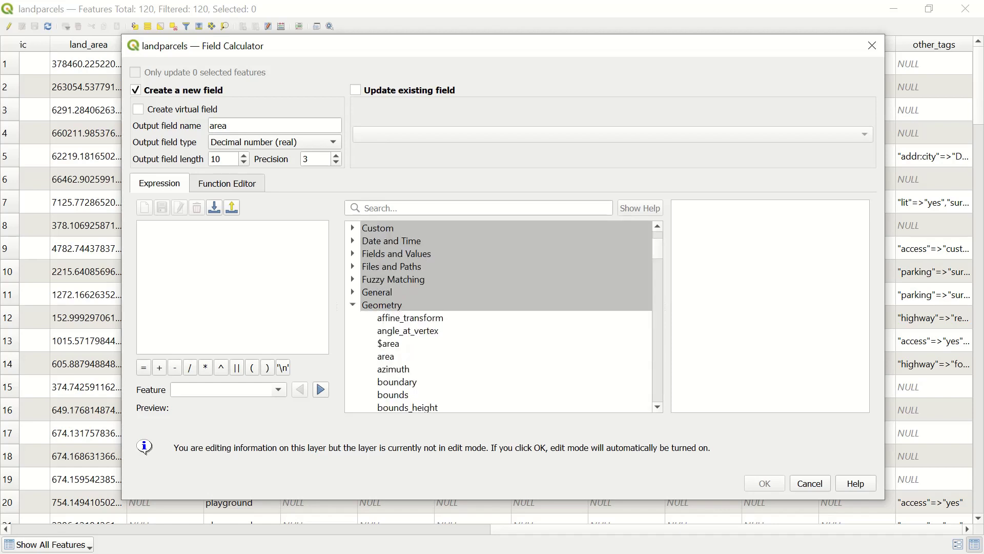
double_click(388, 343)
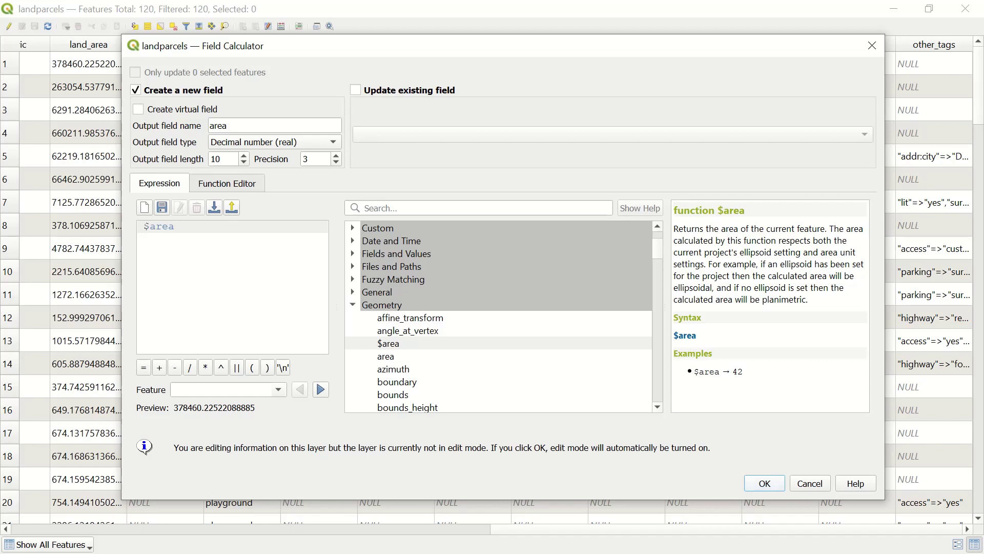
click(764, 484)
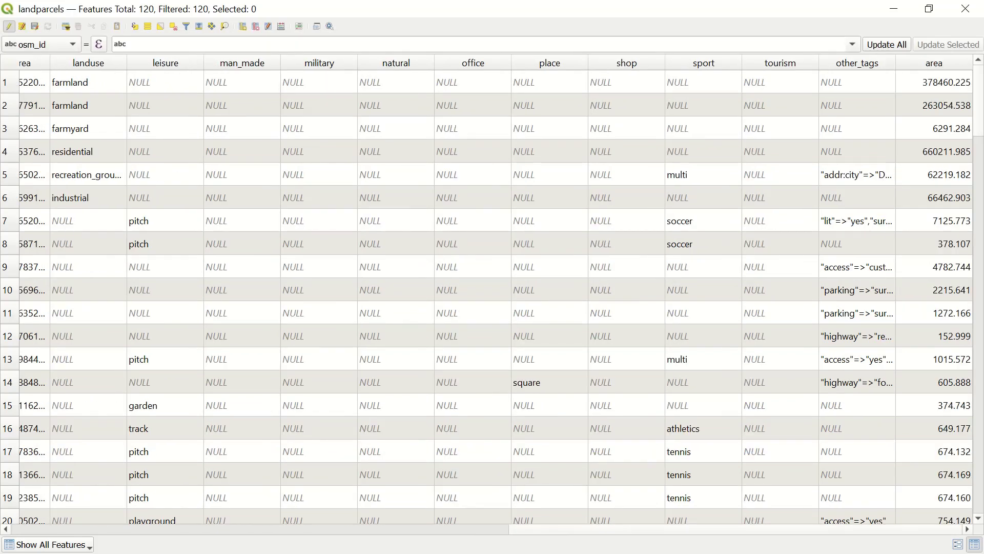
Step: Review the calculated area values, save the layer edits with editing turned off, and minimize the attribute table
scroll(492, 295, down, 20)
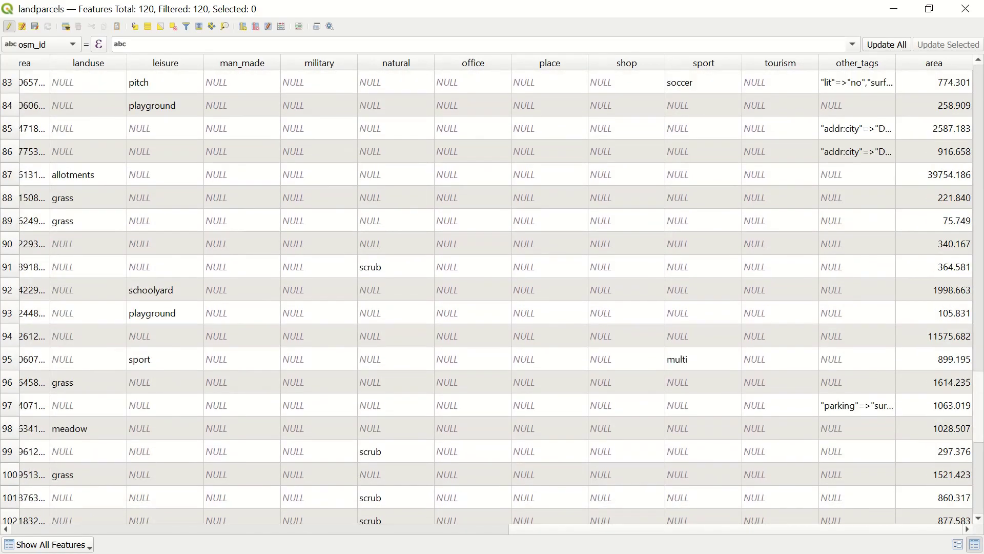
scroll(492, 295, down, 6)
click(34, 26)
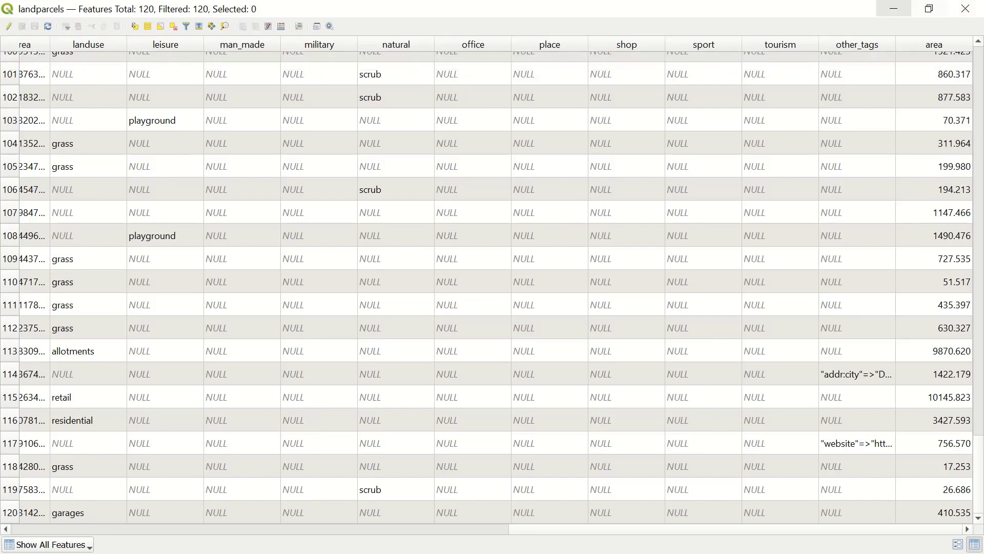
click(894, 9)
Step: Open the landparcels layer's symbology properties and use the area field as the value for graduated styling
right_click(100, 271)
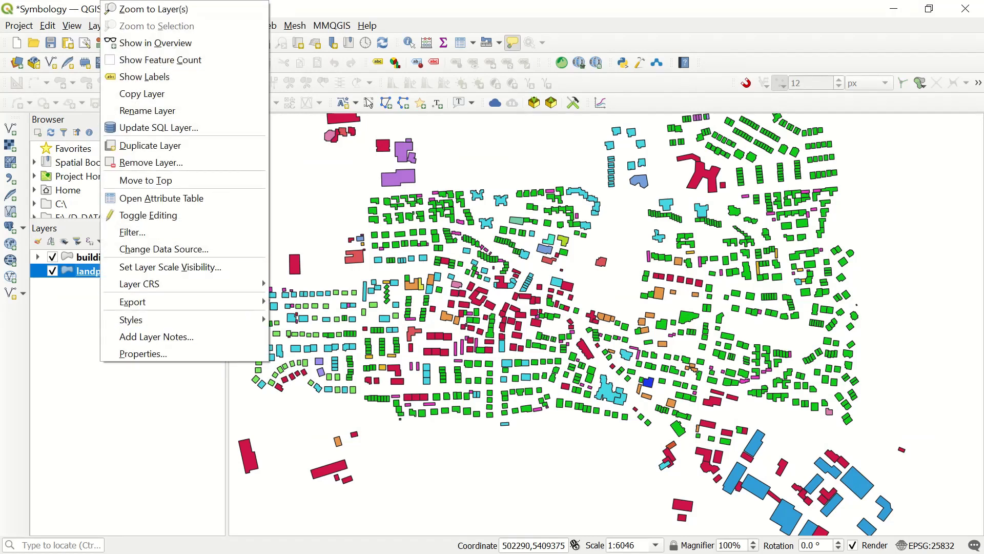
click(149, 354)
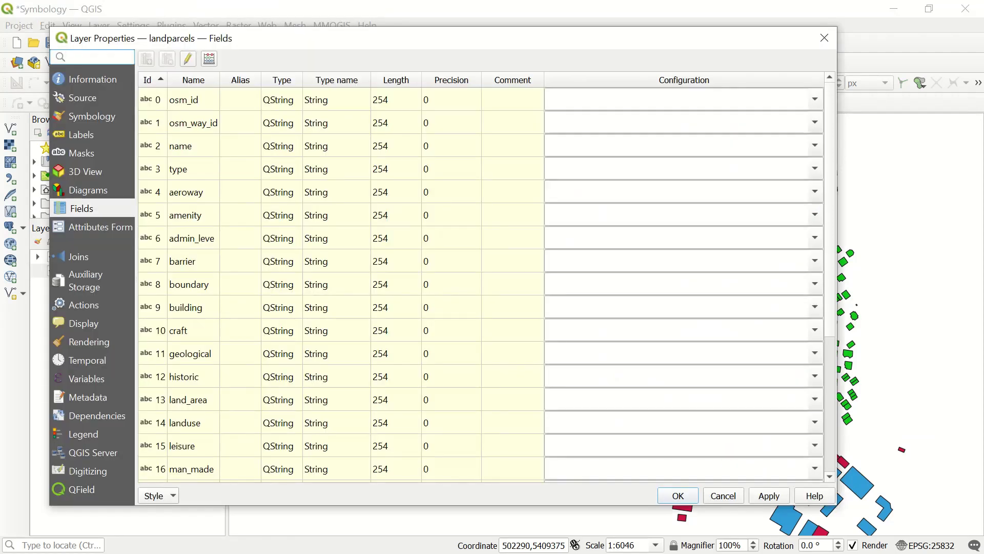
click(92, 117)
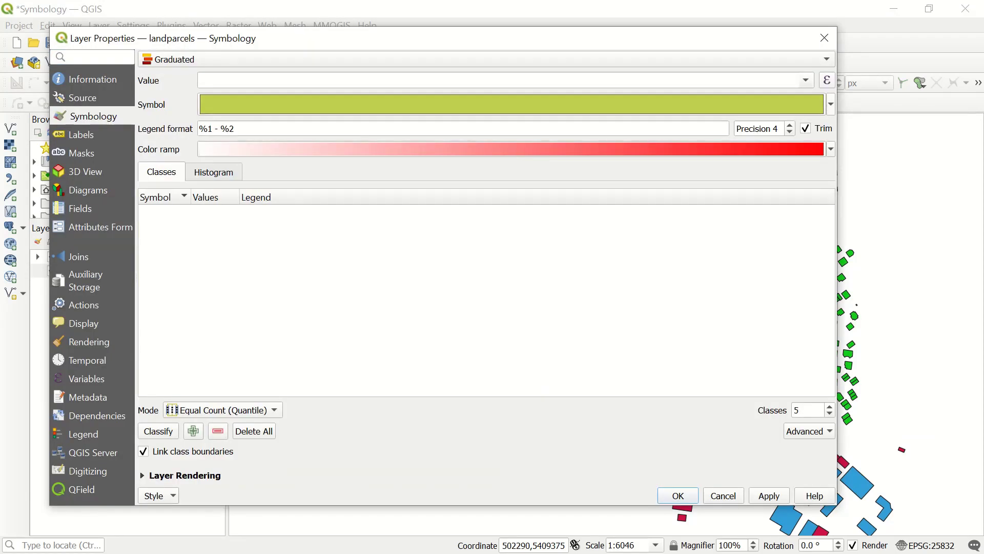
click(806, 80)
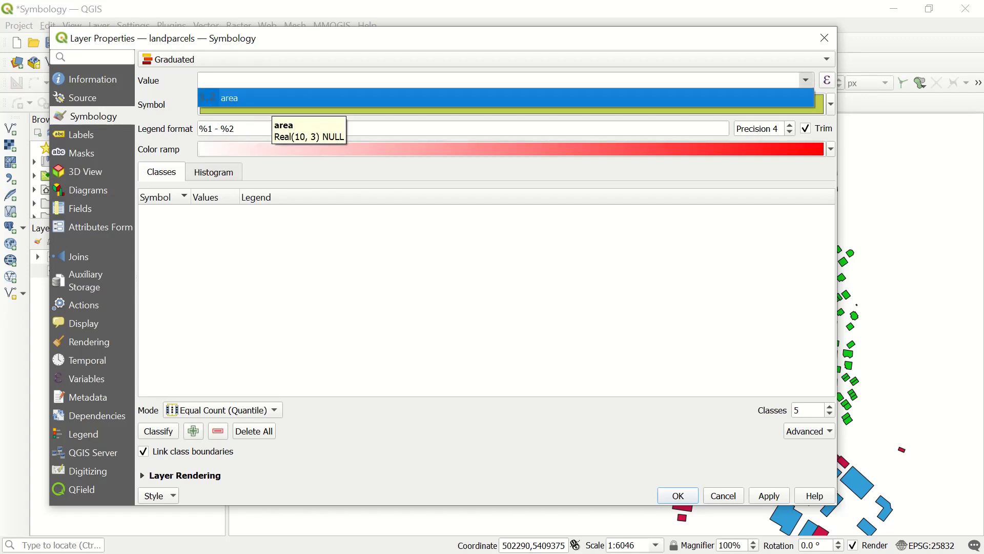
click(270, 98)
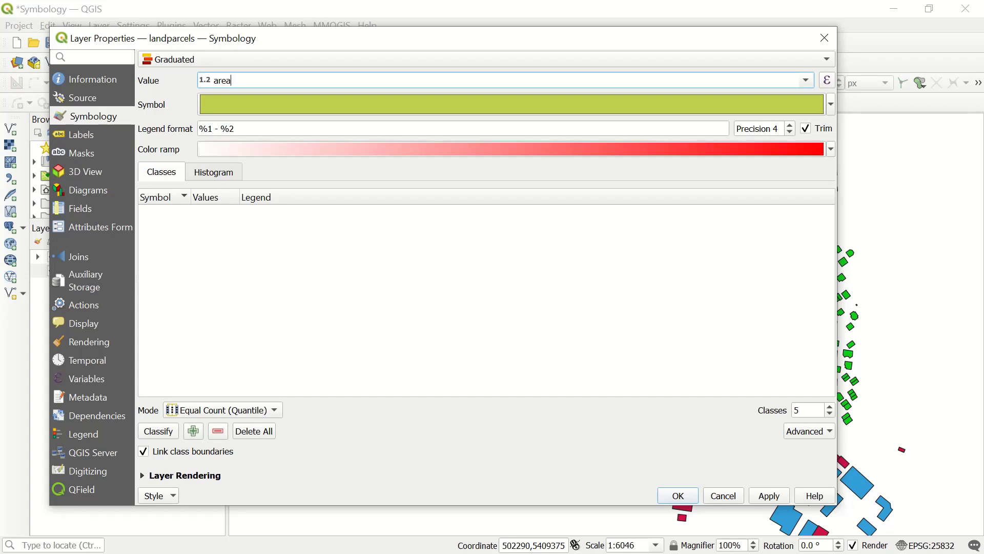
Step: Classify the area values into 5 classes using Equal Count (Quantile) mode and apply the graduated symbology
click(224, 410)
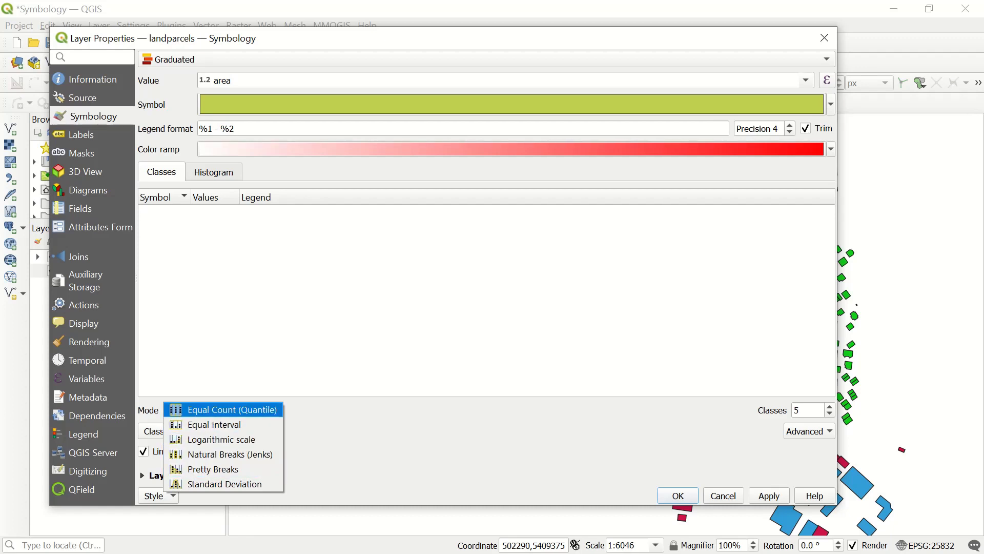
click(233, 409)
click(158, 430)
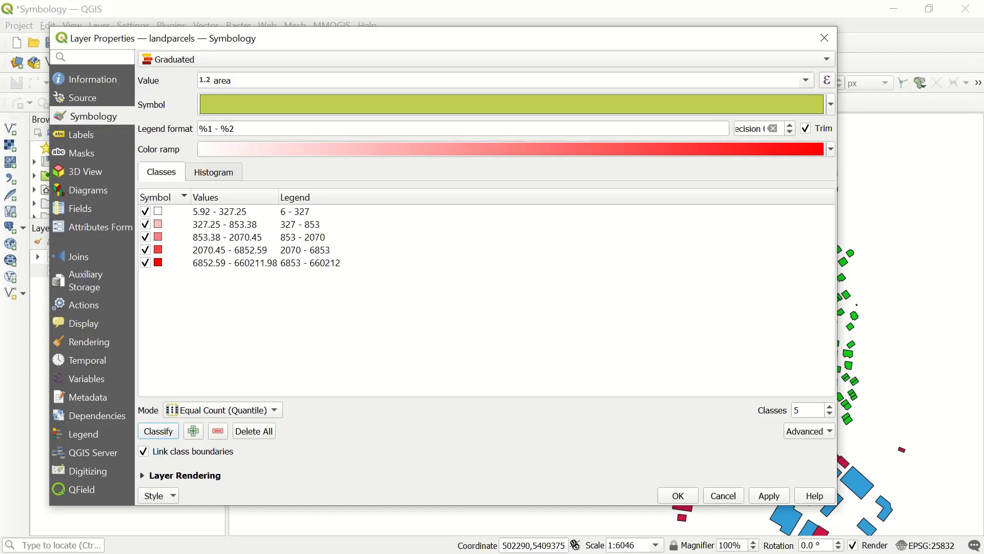
key(Return)
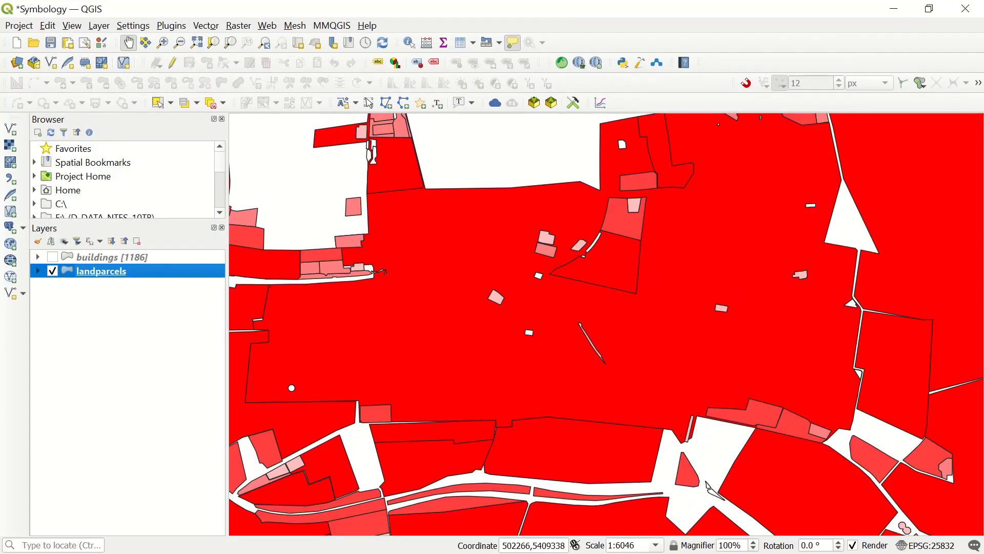
Step: Expand the landparcels legend in the layer tree and show the feature count for its classes
click(38, 270)
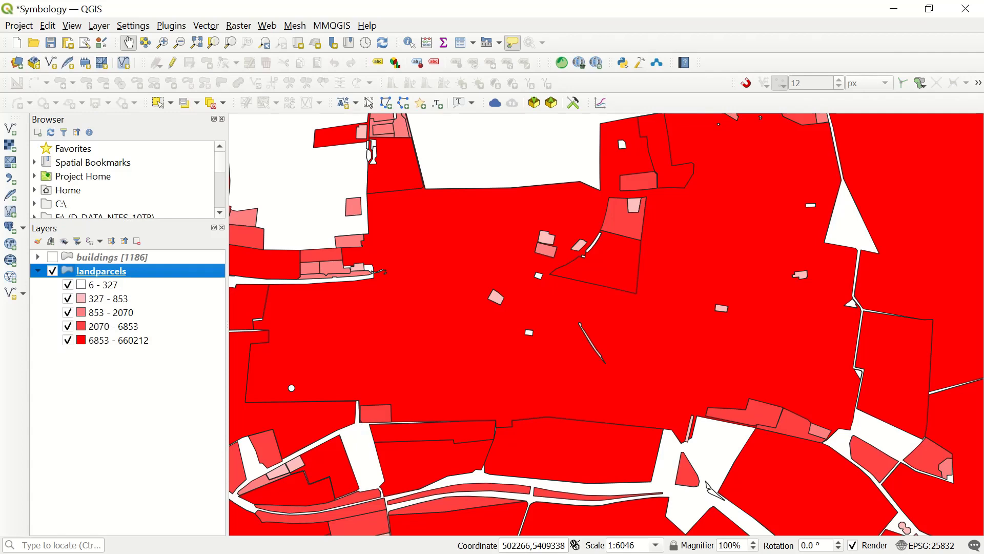
right_click(103, 271)
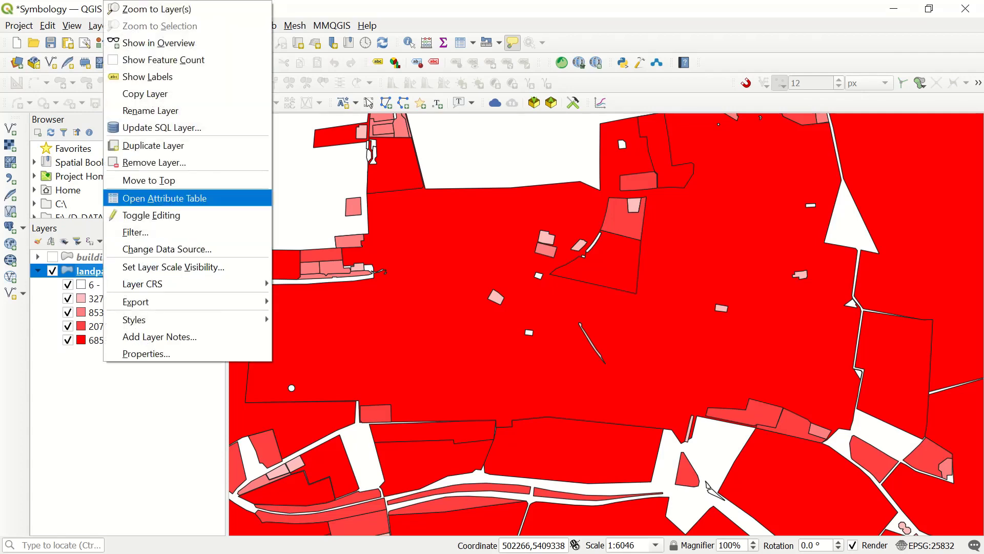
key(Escape)
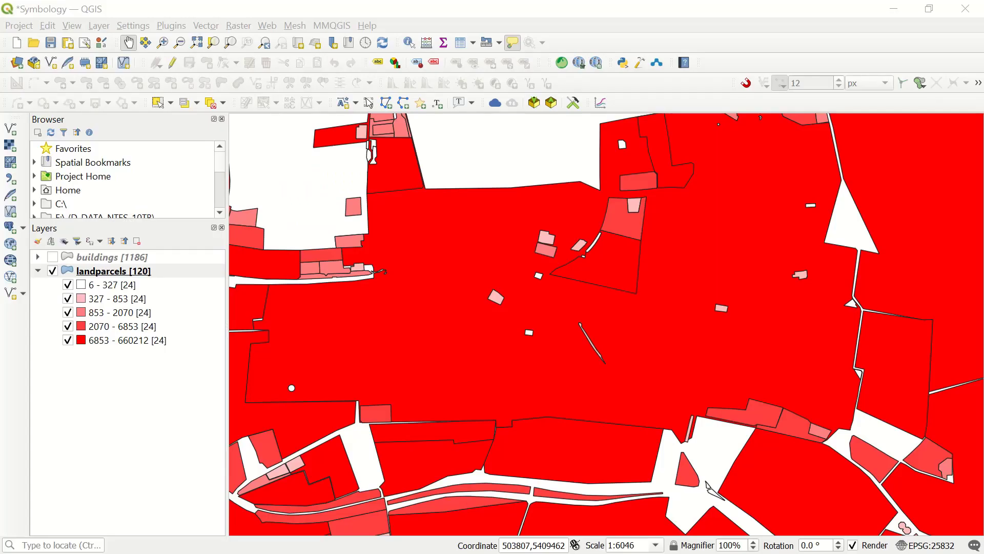
Step: Reopen the landparcels symbology properties and convert the graduated renderer to Rule-based
right_click(96, 271)
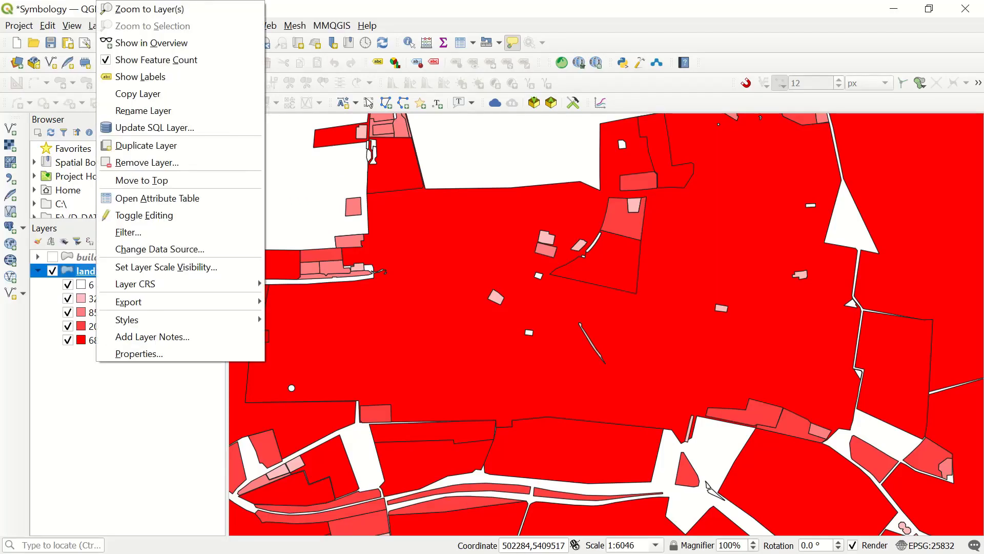
click(139, 353)
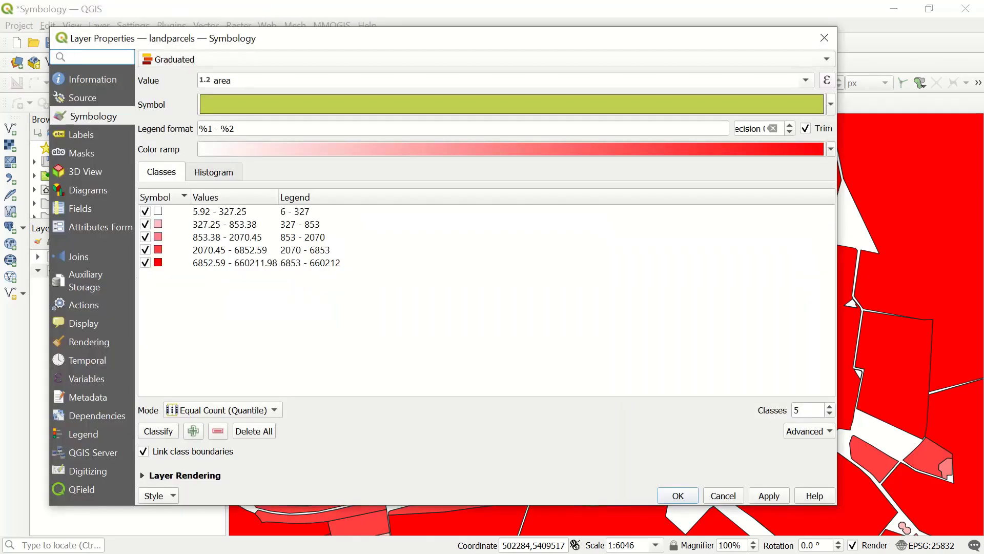
click(236, 59)
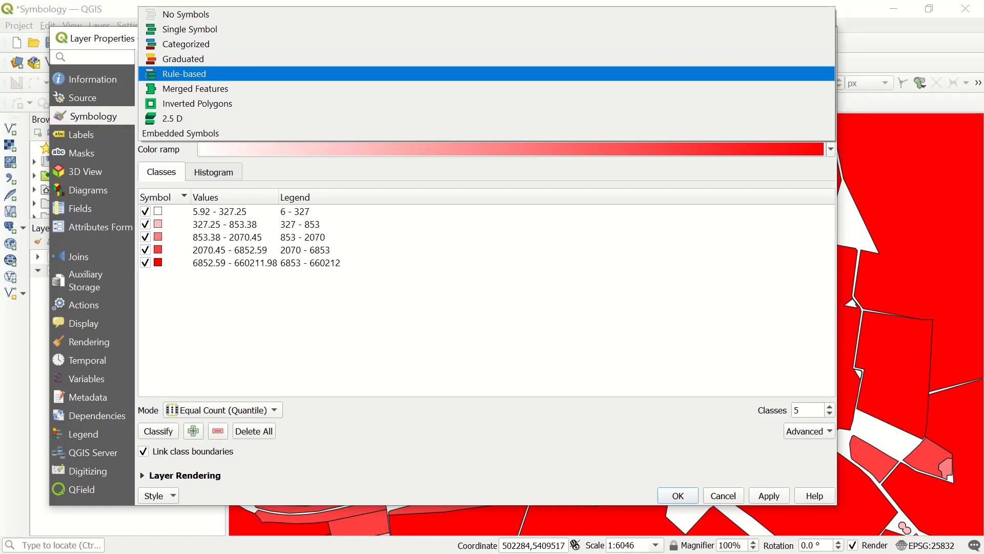
key(Return)
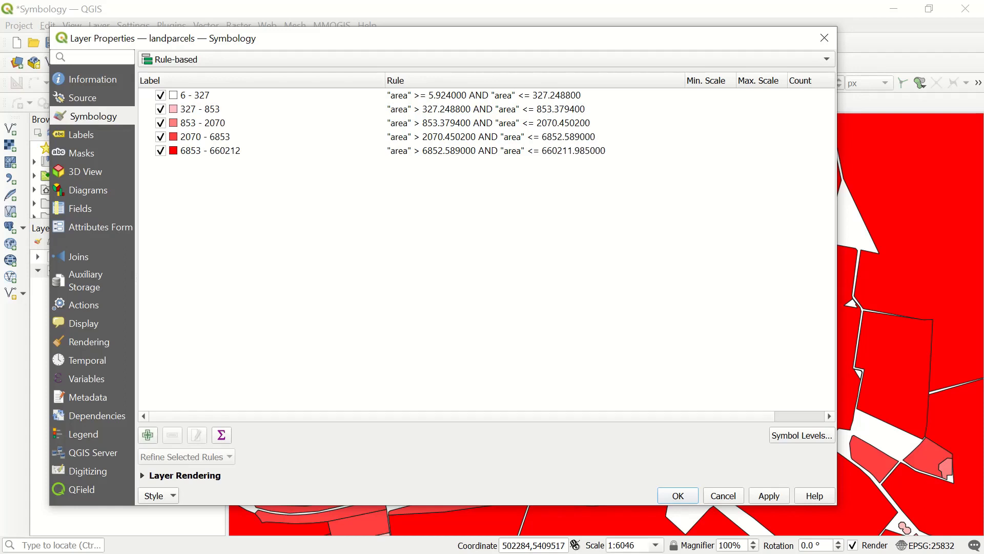
Step: Add a new rule and build its filter expression "landuse" = 'farmland' from the field's unique values
click(147, 435)
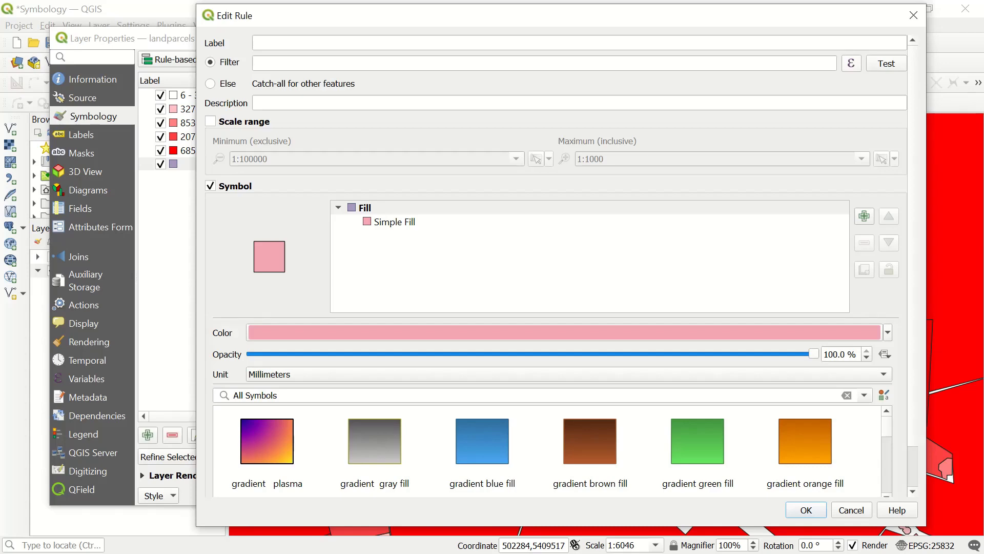
click(851, 63)
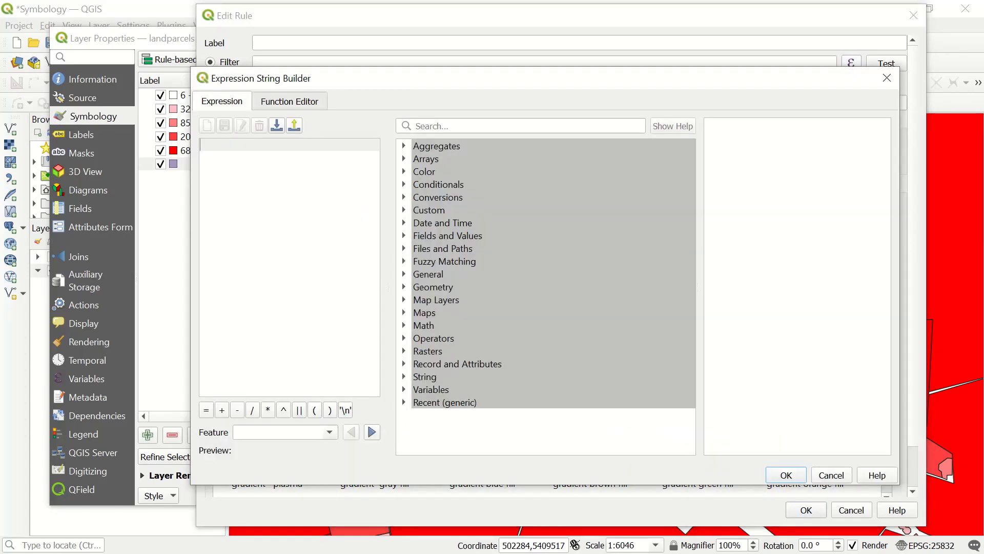
click(404, 235)
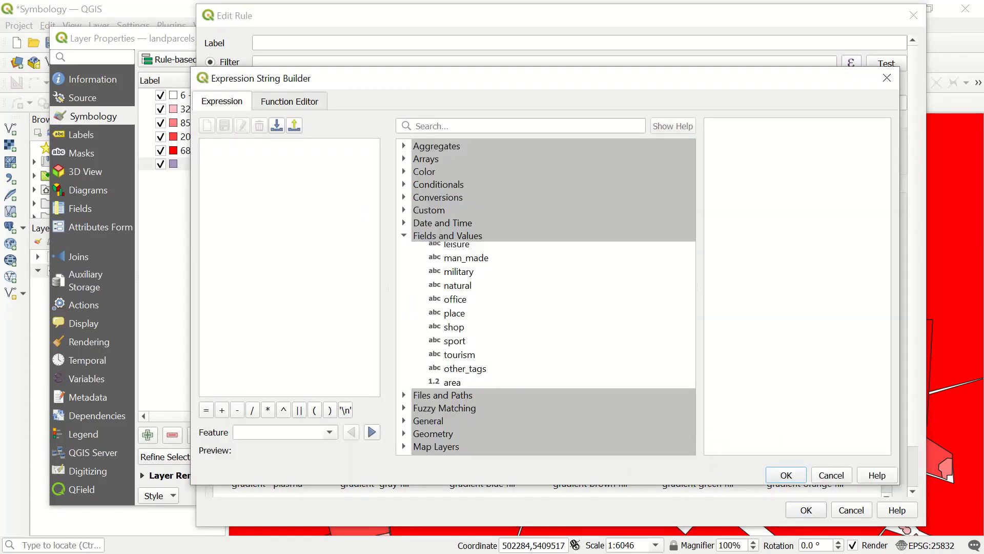
scroll(545, 296, down, 2)
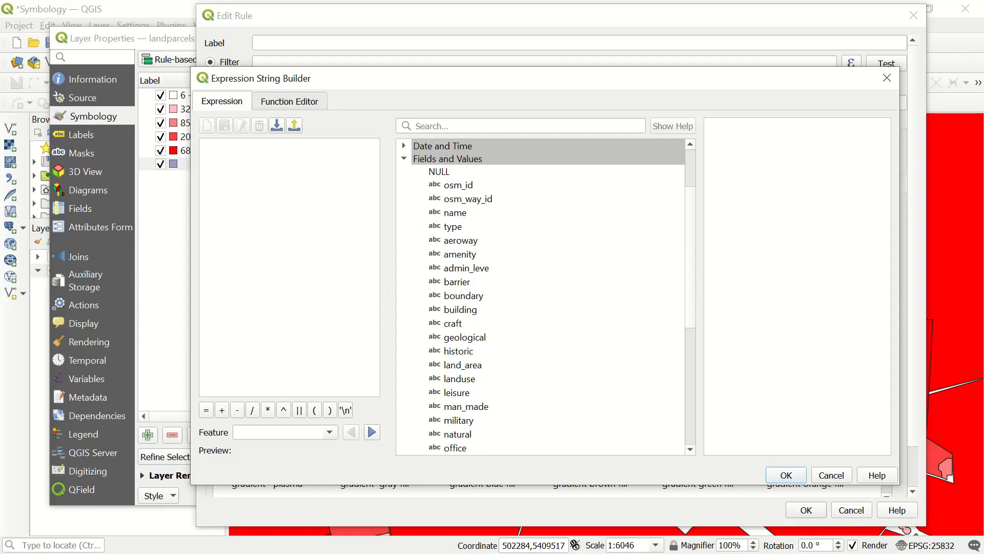
double_click(451, 379)
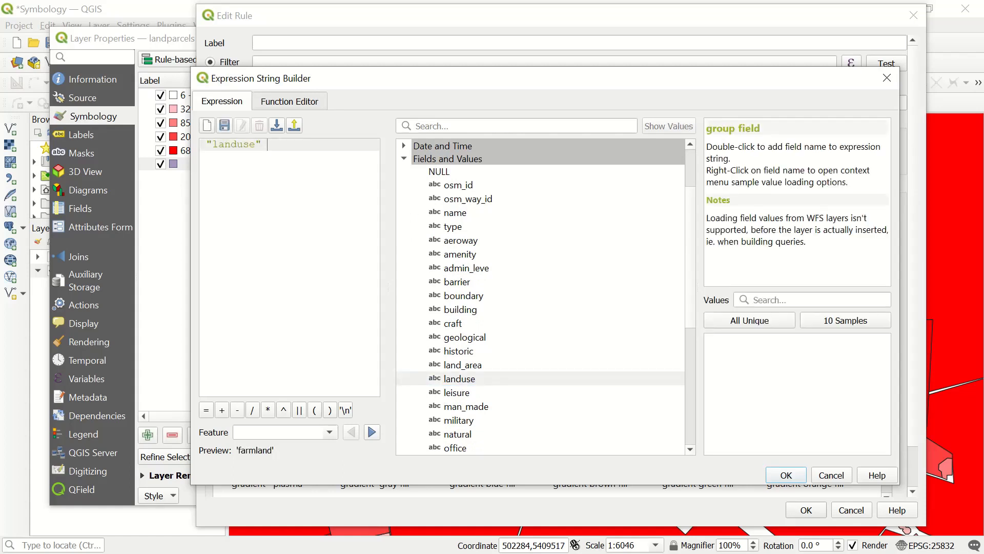
text(=)
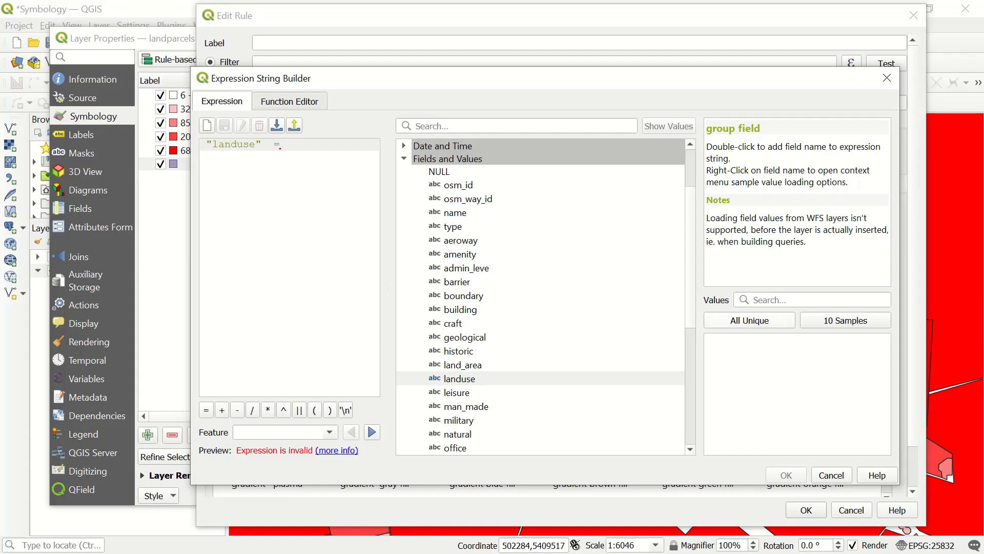
click(750, 320)
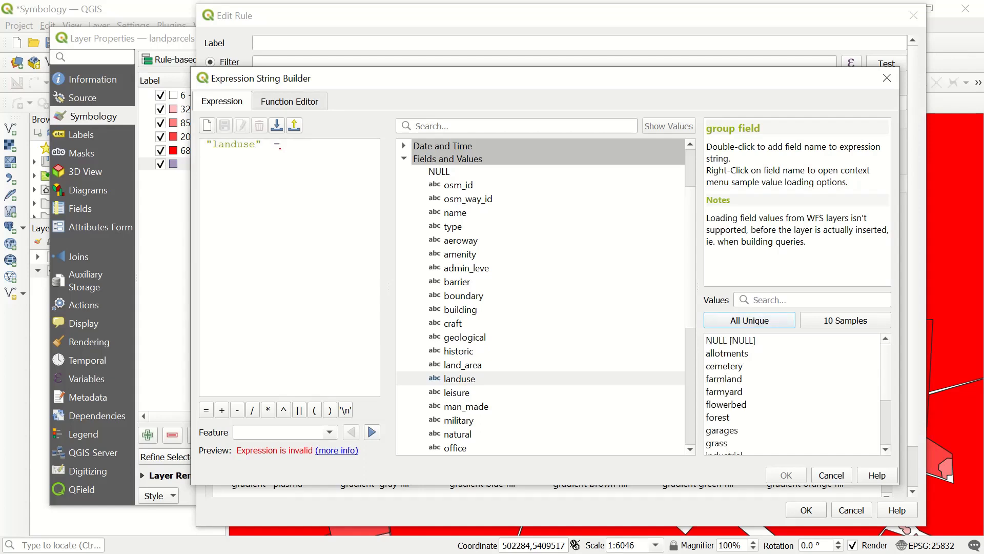
double_click(724, 379)
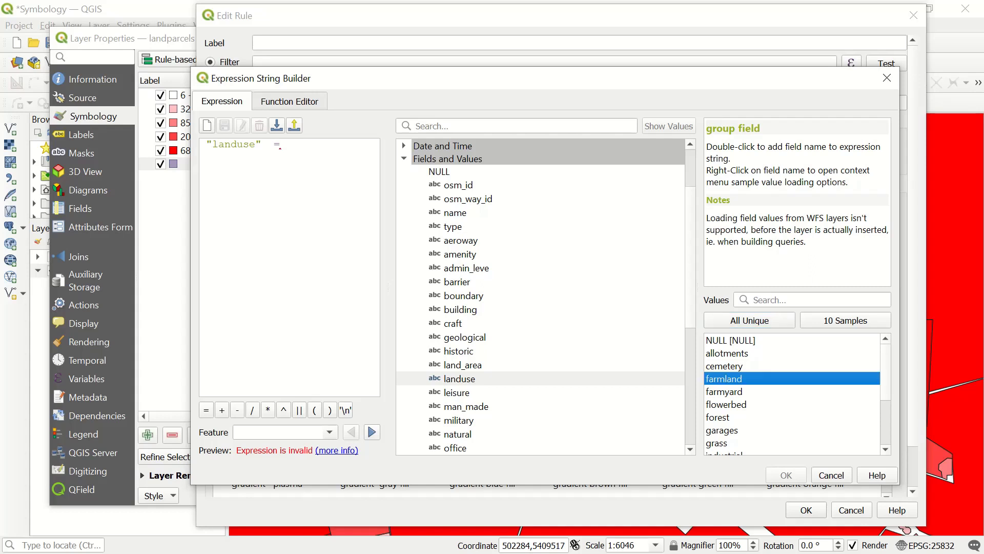
click(786, 475)
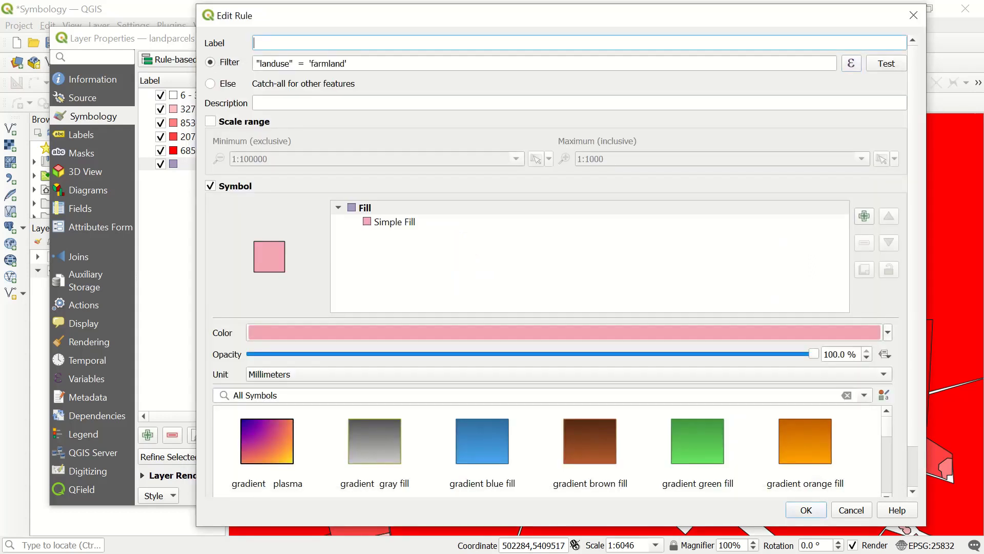
Step: Label the new rule Farmland and change its symbol layer type from Simple Fill to Centroid Fill
text(Farmland)
click(395, 222)
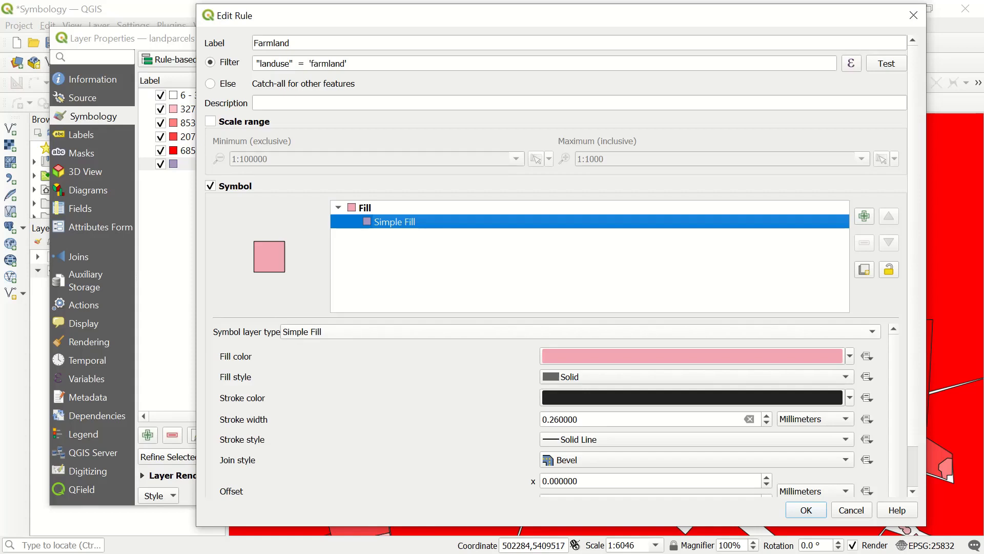
click(581, 332)
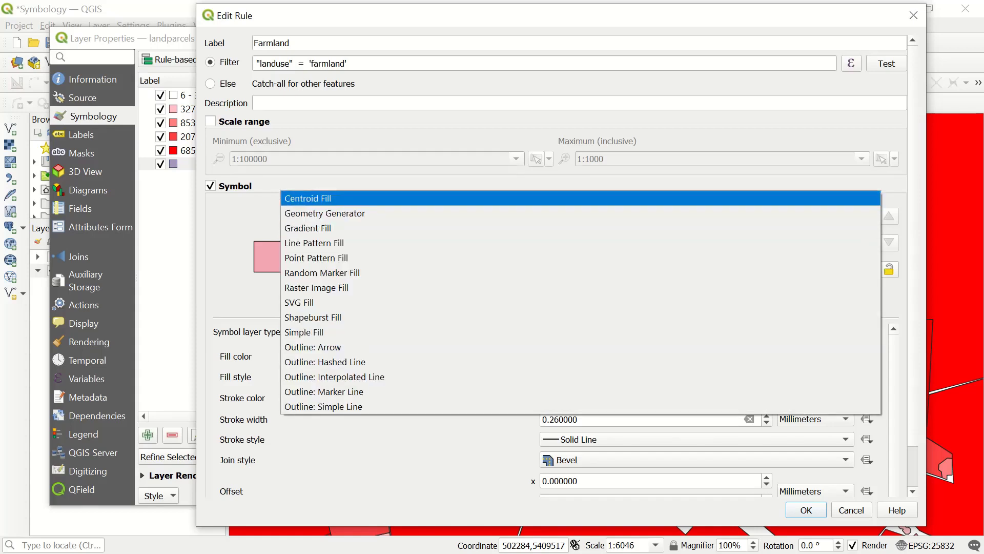
click(307, 198)
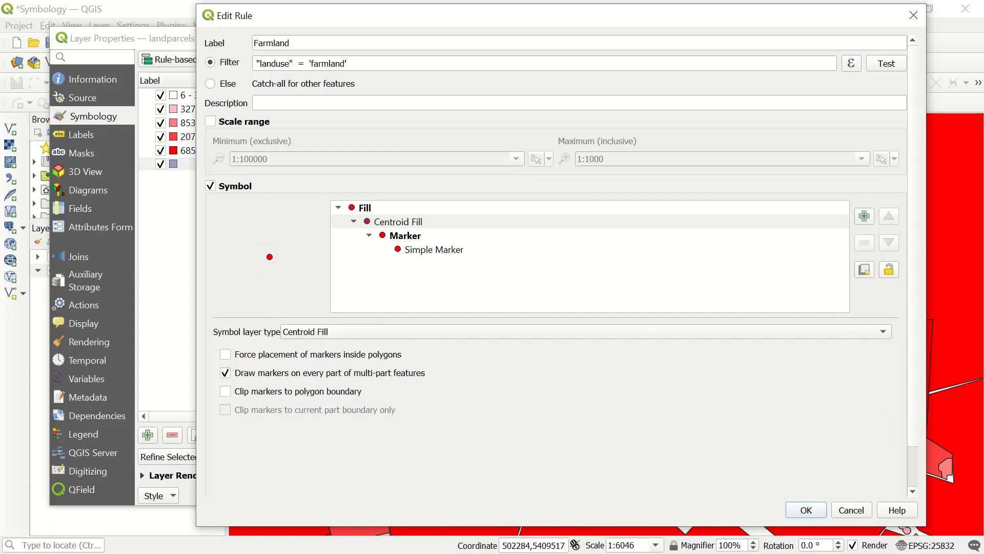
Step: Choose the triangle green preset as the marker for the Farmland rule's centroid fill
click(405, 236)
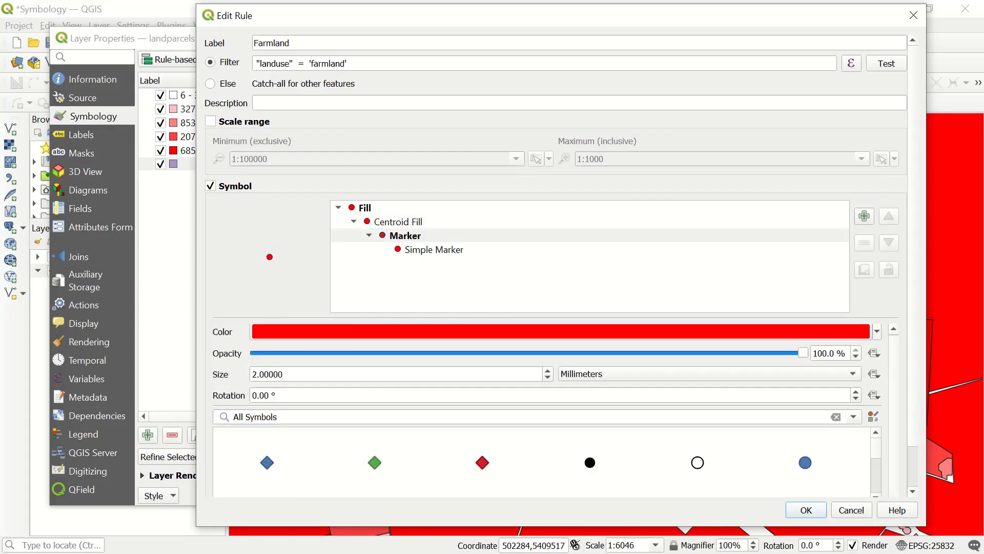
scroll(556, 265, down, 2)
scroll(544, 418, down, 5)
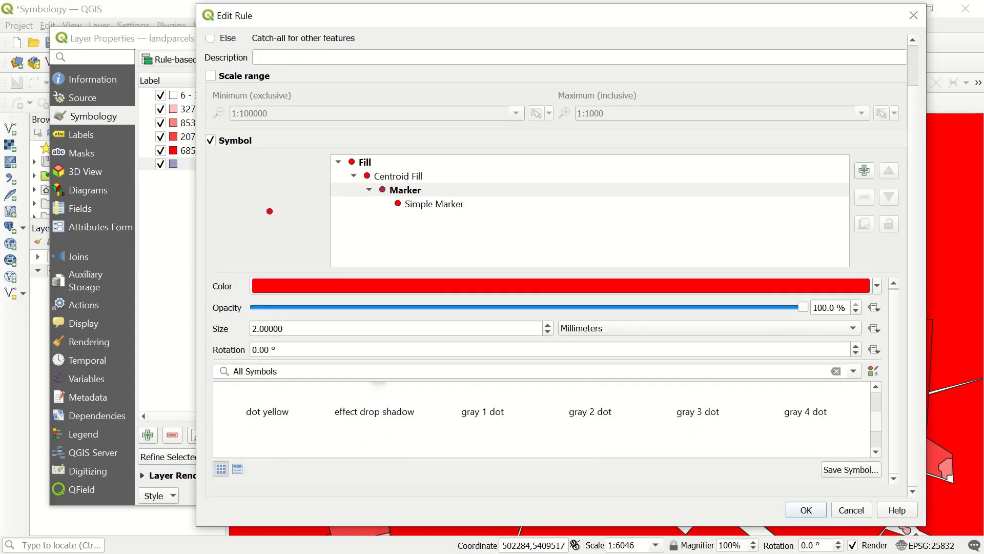
scroll(544, 418, up, 3)
scroll(543, 418, down, 3)
scroll(543, 418, down, 1)
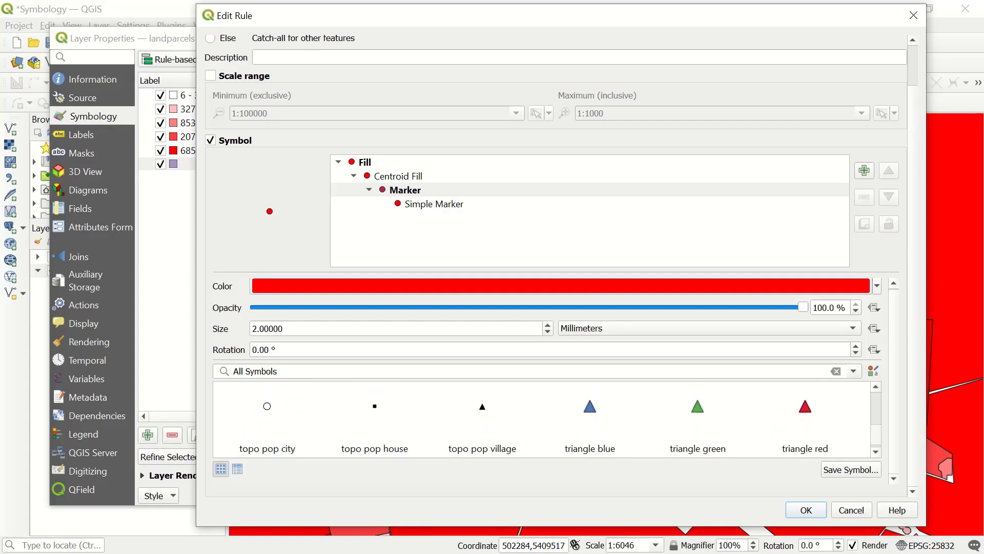
click(697, 393)
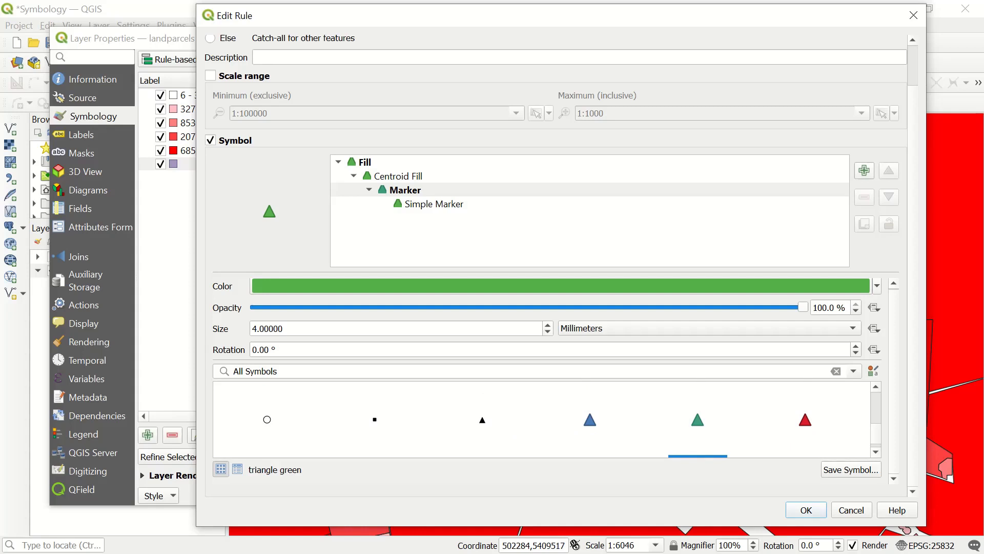
Step: Enlarge the green triangle marker and apply the rule-based symbology with the Farmland rule to the landparcels layer
click(548, 325)
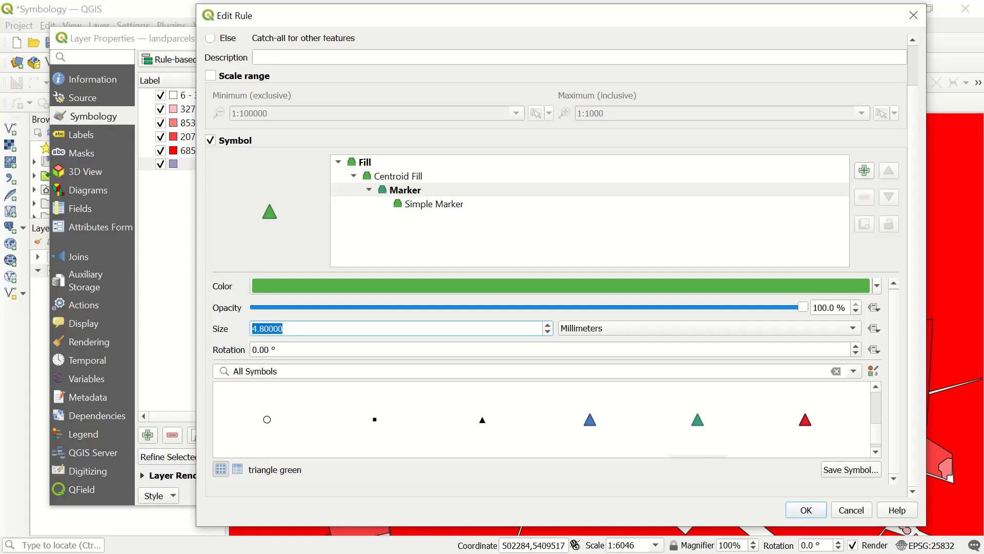
scroll(548, 328, up, 7)
key(Return)
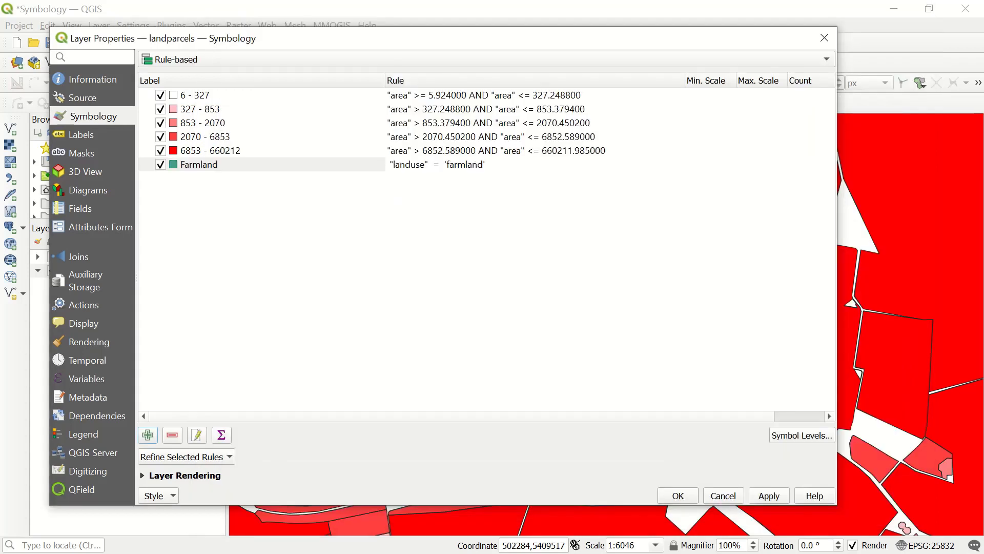
click(769, 495)
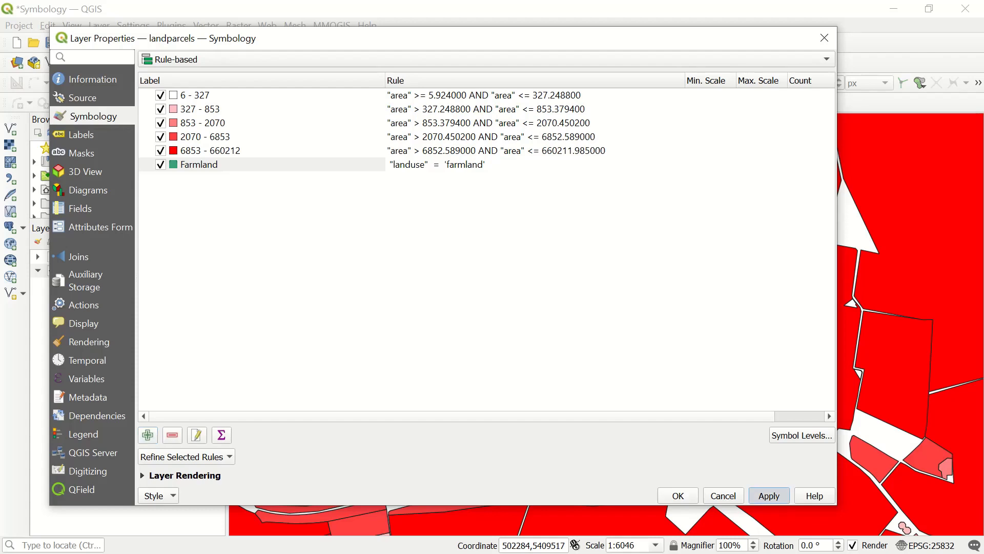
click(678, 496)
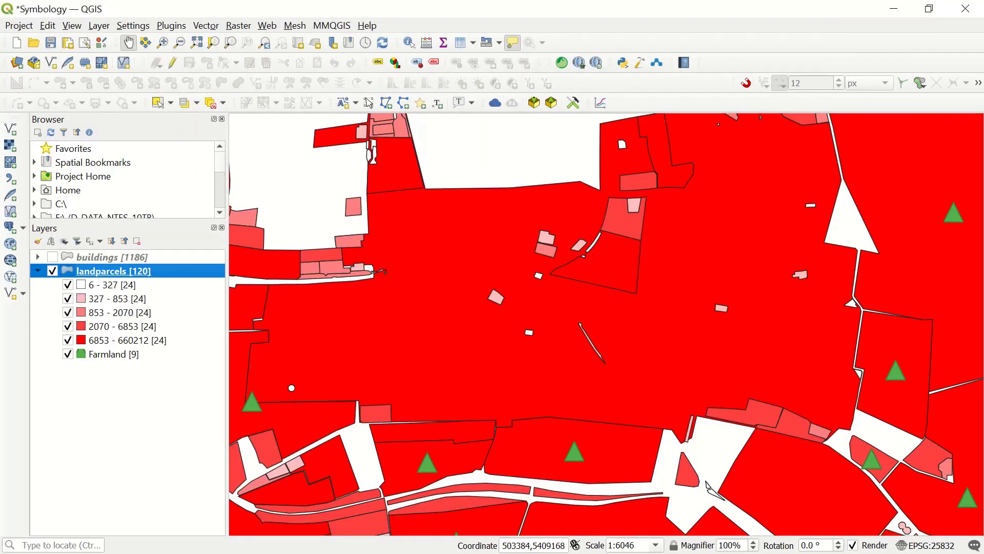
Step: Open the landparcels layer's symbology properties and add a new rule to its rule-based renderer
drag(708, 484, 397, 460)
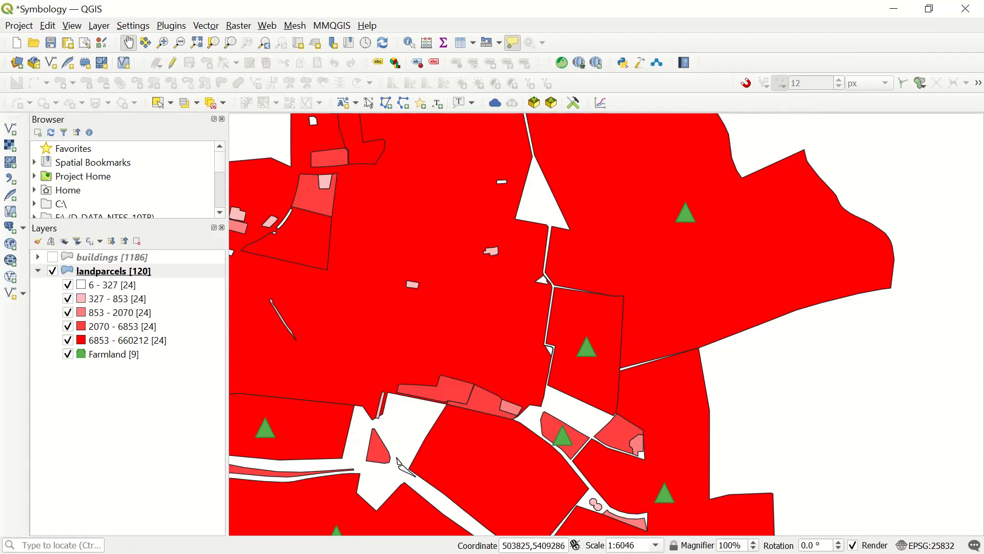
right_click(107, 271)
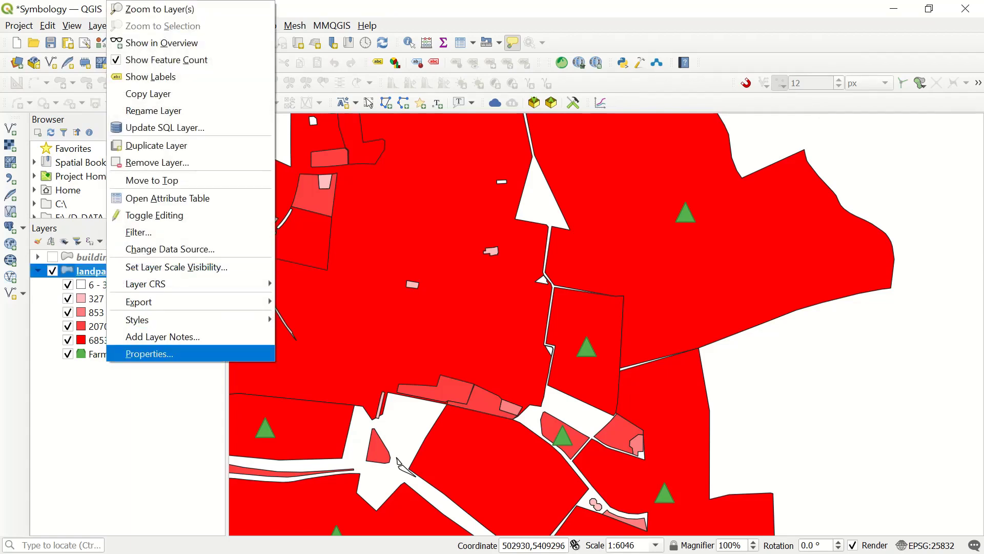
key(Return)
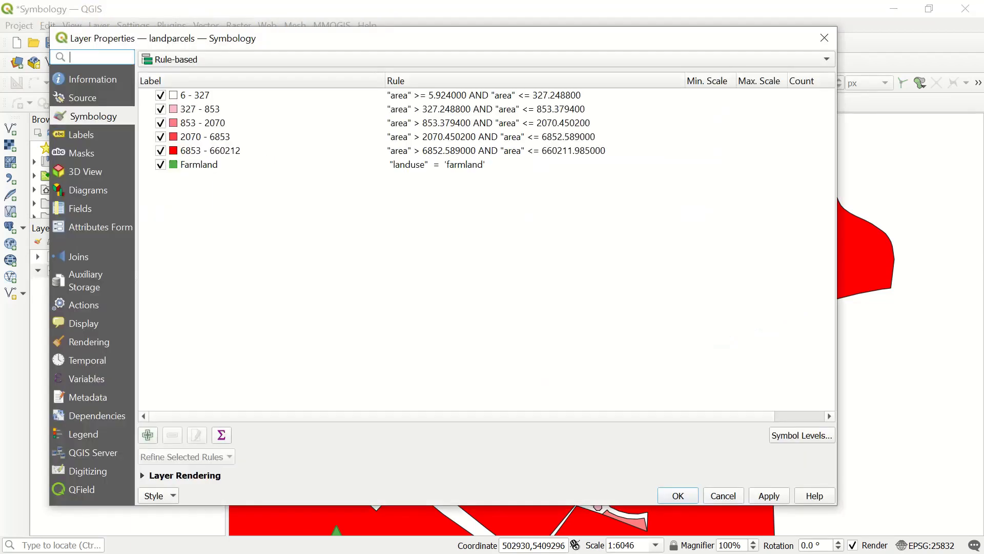
click(148, 435)
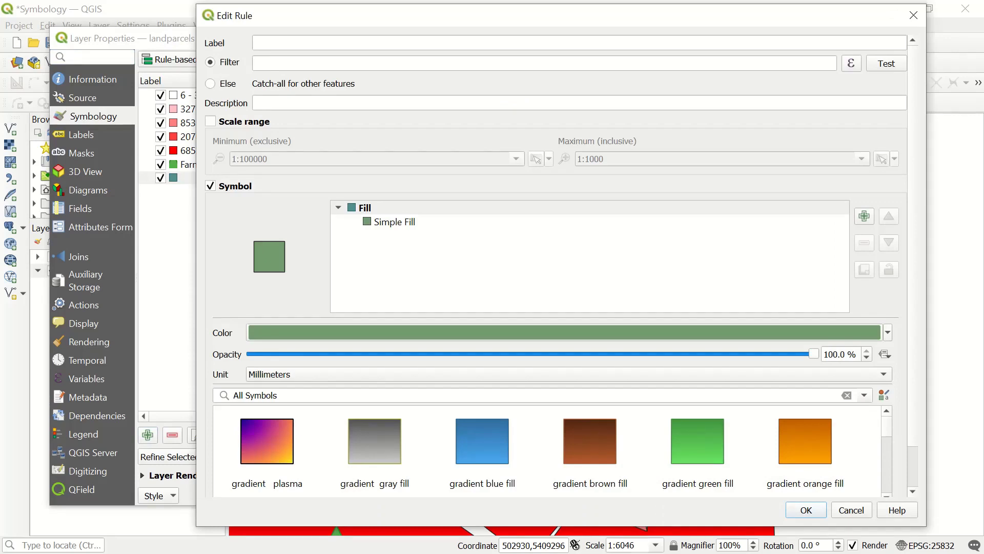
Step: Build the new rule's filter expression "landuse" = 'industrial' from the landuse field's unique values
click(852, 64)
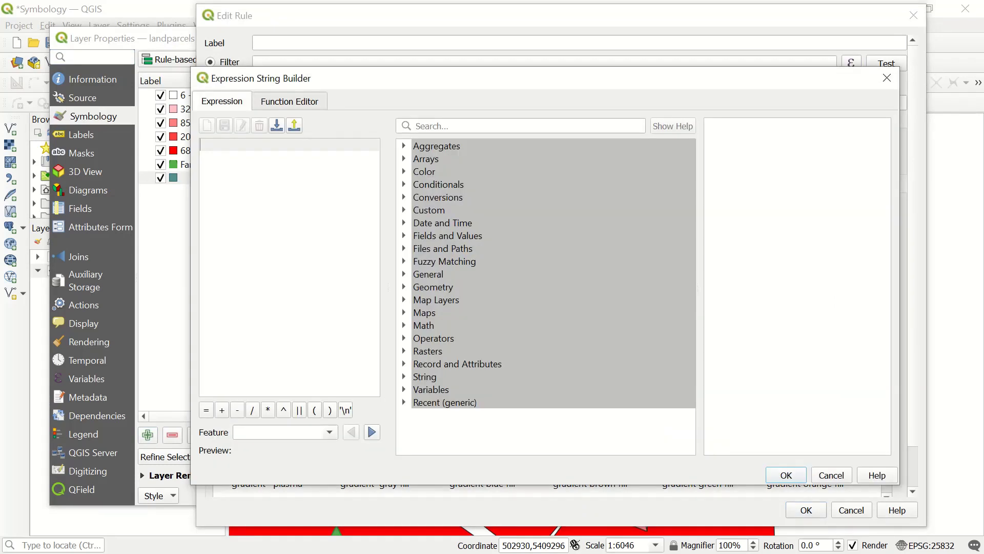
click(404, 236)
scroll(541, 297, down, 1)
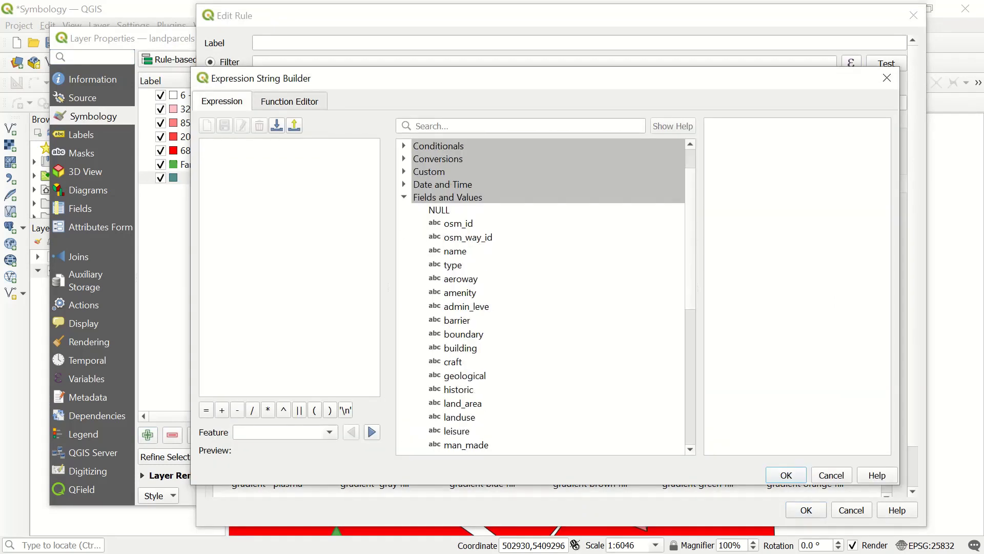
double_click(460, 417)
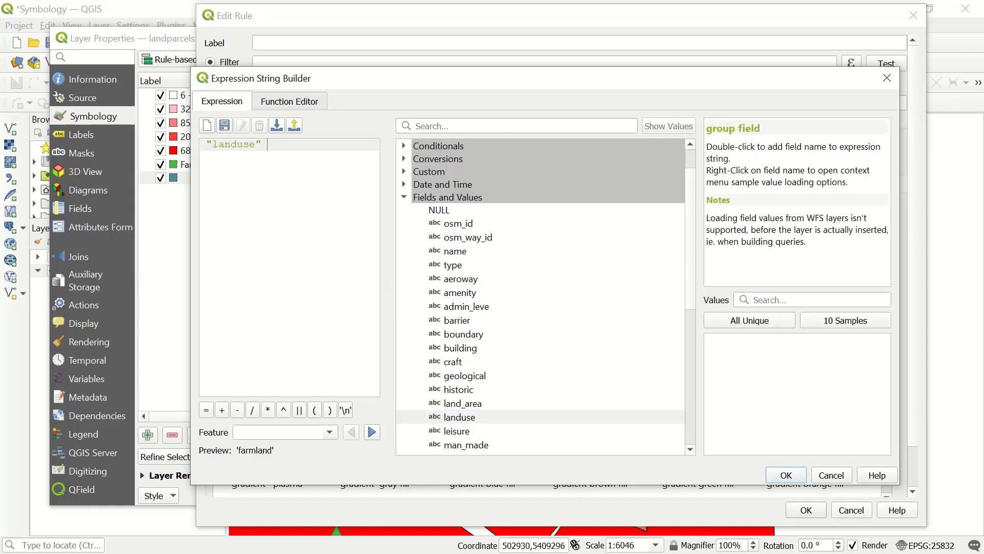
click(206, 410)
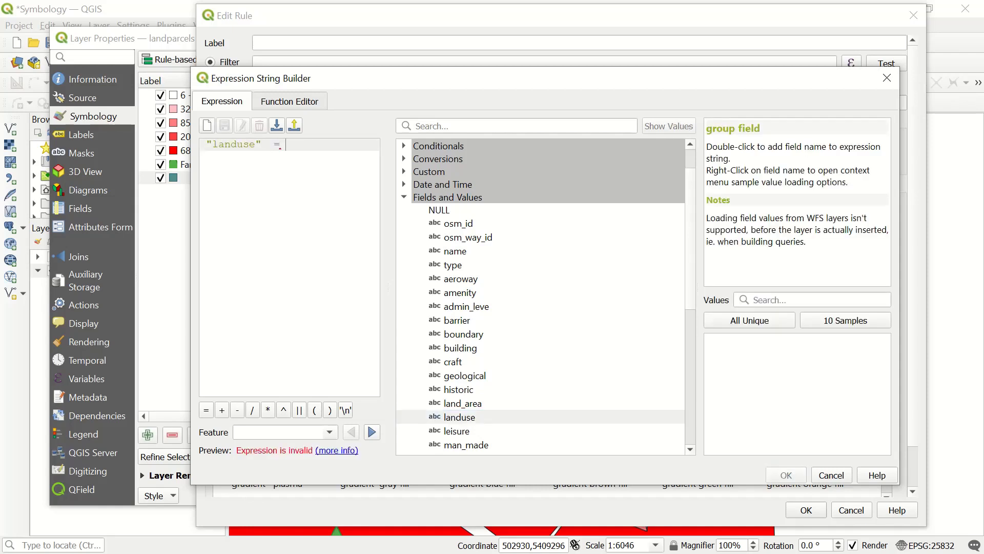
click(750, 321)
scroll(795, 394, down, 2)
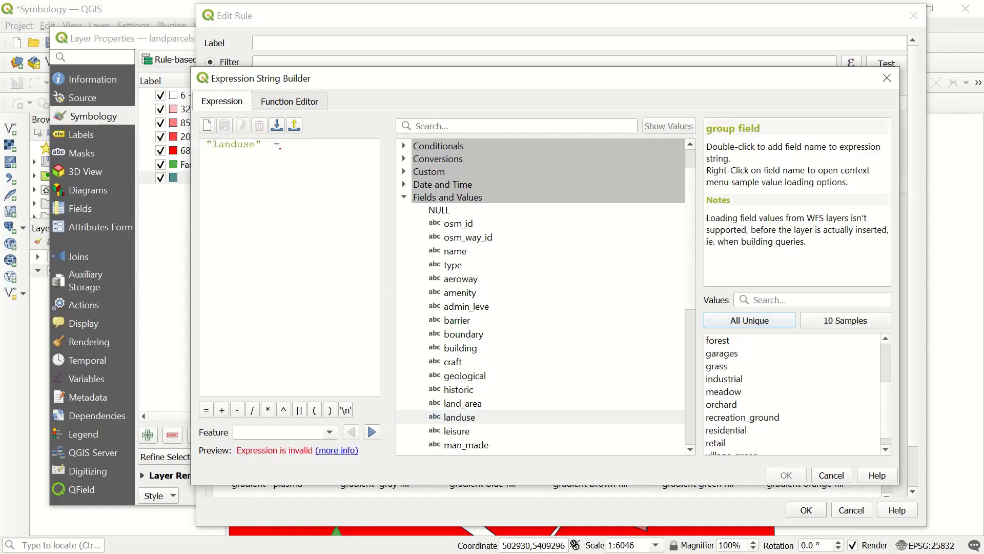
double_click(724, 378)
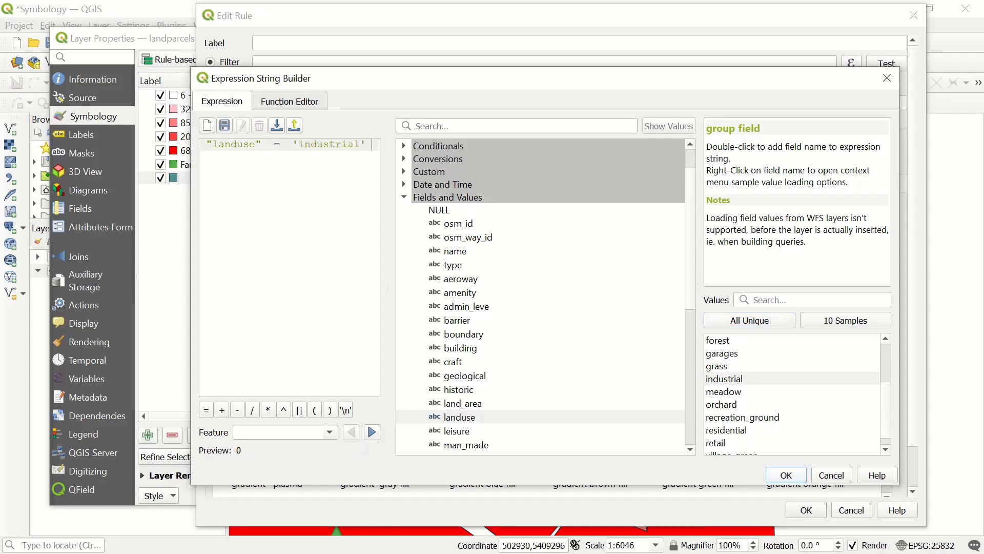
click(786, 475)
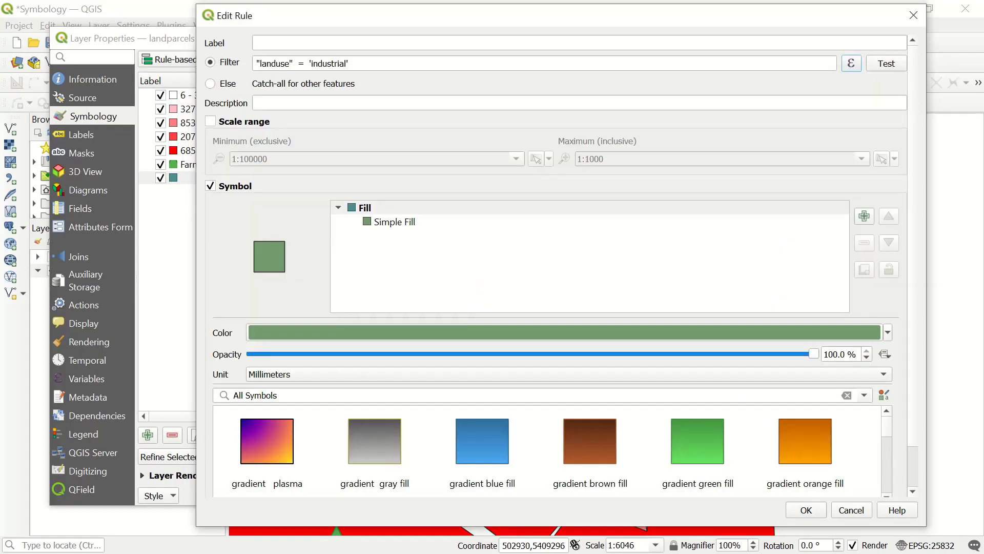
Step: Change the industrial rule's symbol layer type from Simple Fill to SVG Fill
click(394, 222)
click(579, 331)
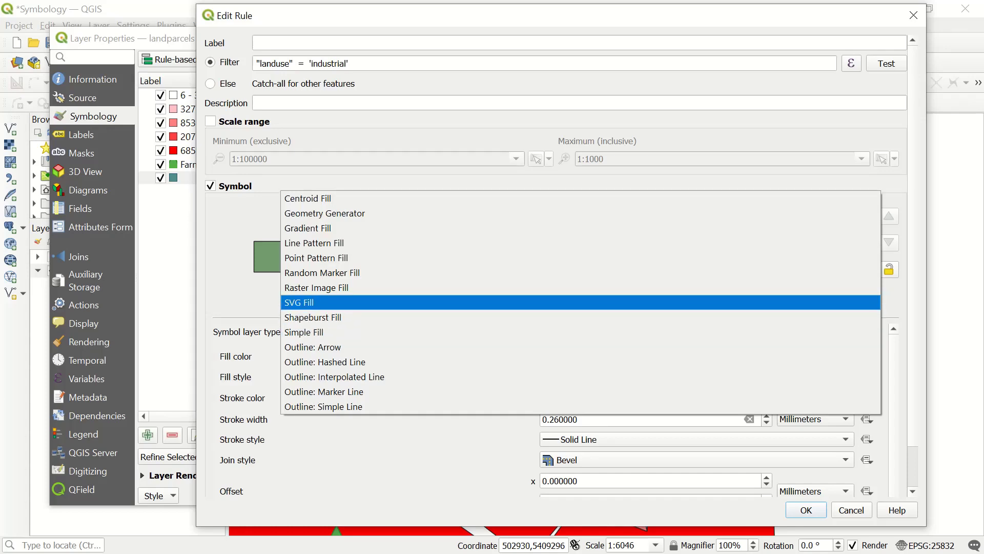
key(Escape)
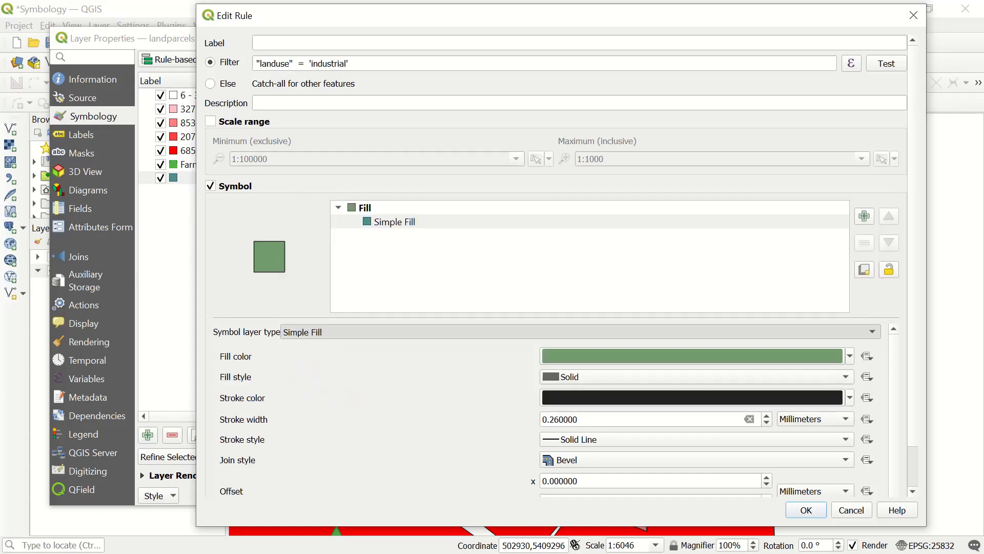
Step: Choose the solid black house image for the industrial rule's SVG fill and accept the rule
scroll(557, 410, down, 5)
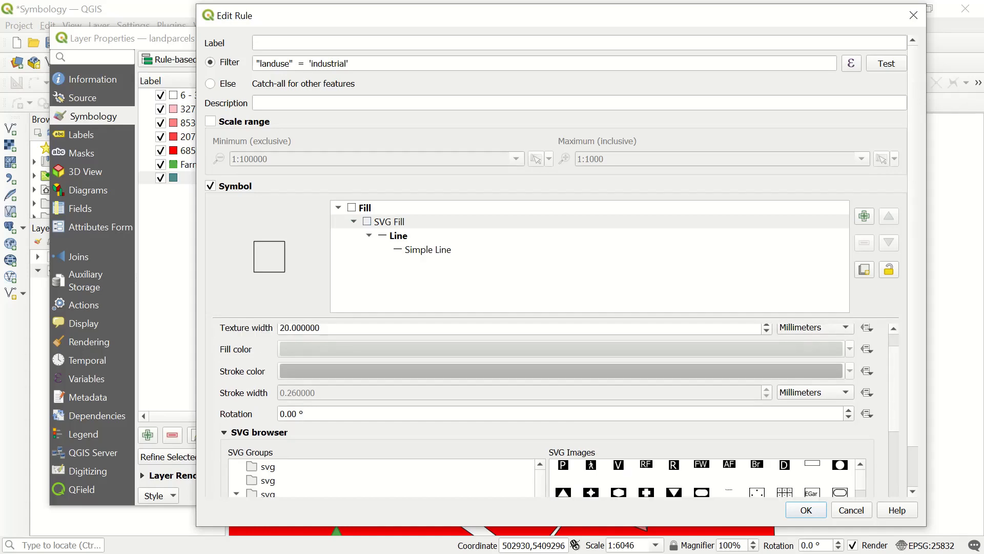
scroll(702, 372, down, 10)
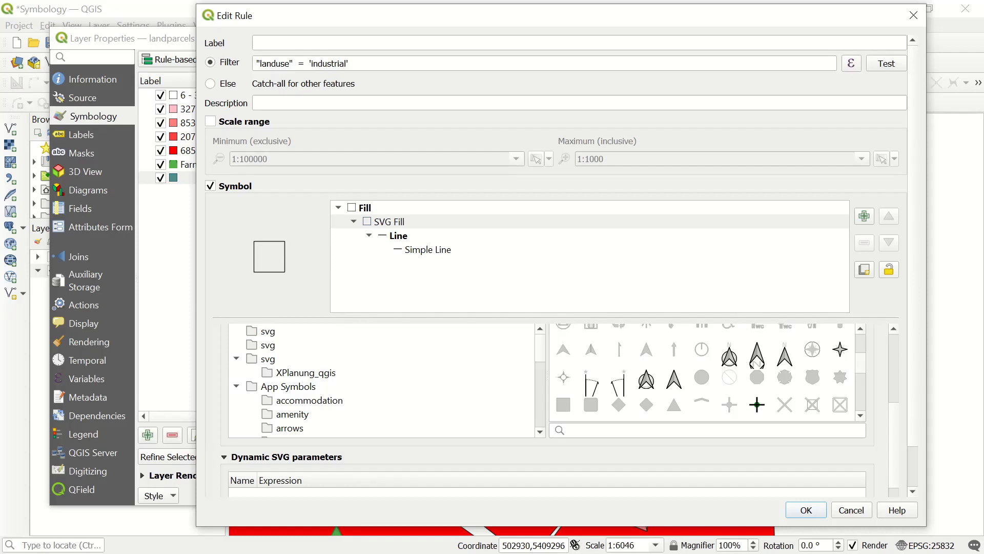
scroll(619, 375, down, 10)
scroll(619, 375, down, 5)
scroll(619, 370, down, 6)
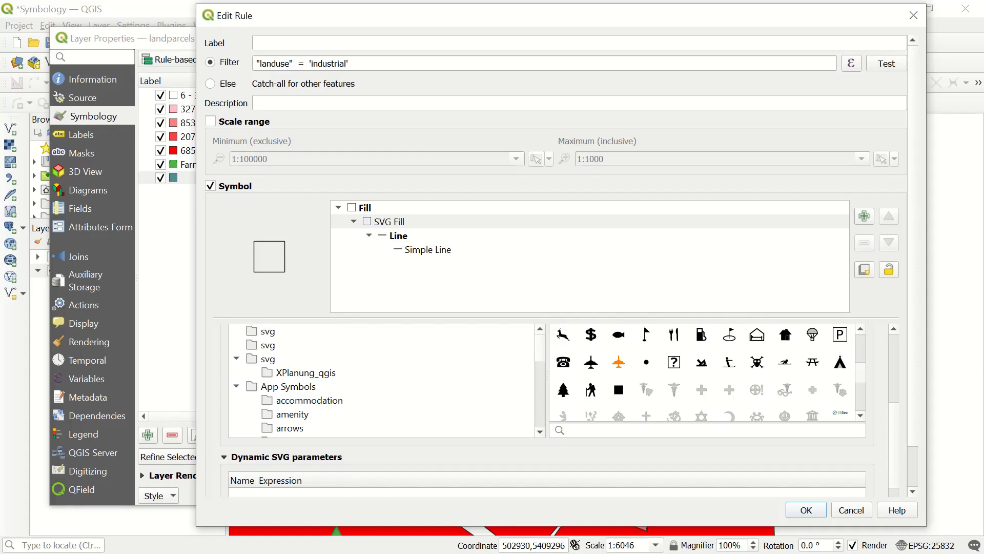
click(786, 334)
click(806, 510)
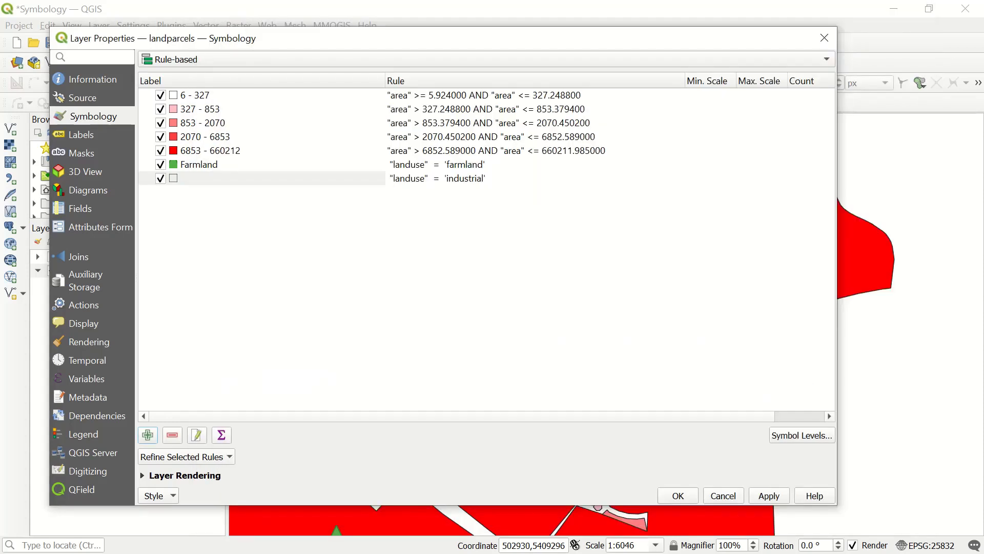
Step: Apply the symbology with the industrial rule to the landparcels layer and bring the house-patterned parcel into view
click(769, 496)
click(678, 495)
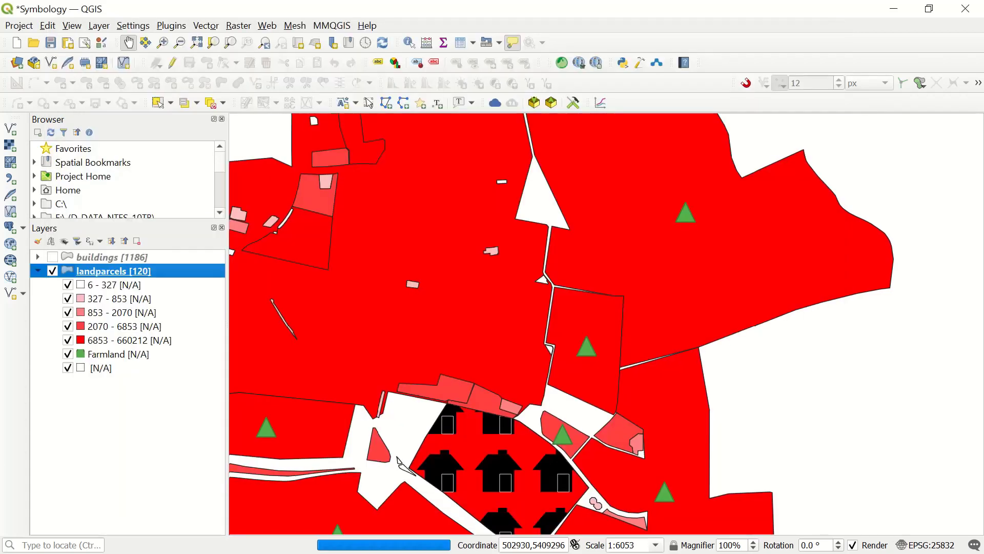
drag(503, 460, 536, 401)
drag(431, 400, 451, 368)
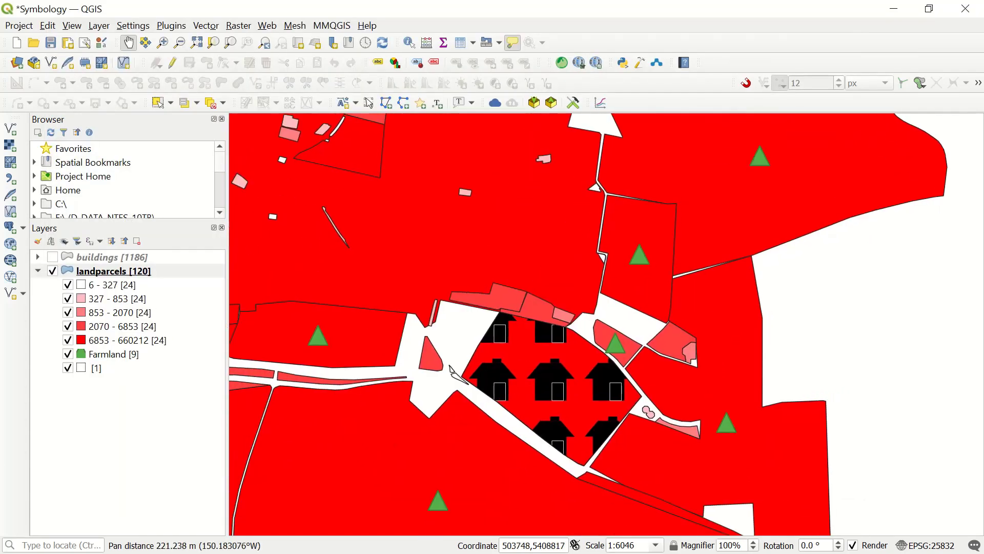
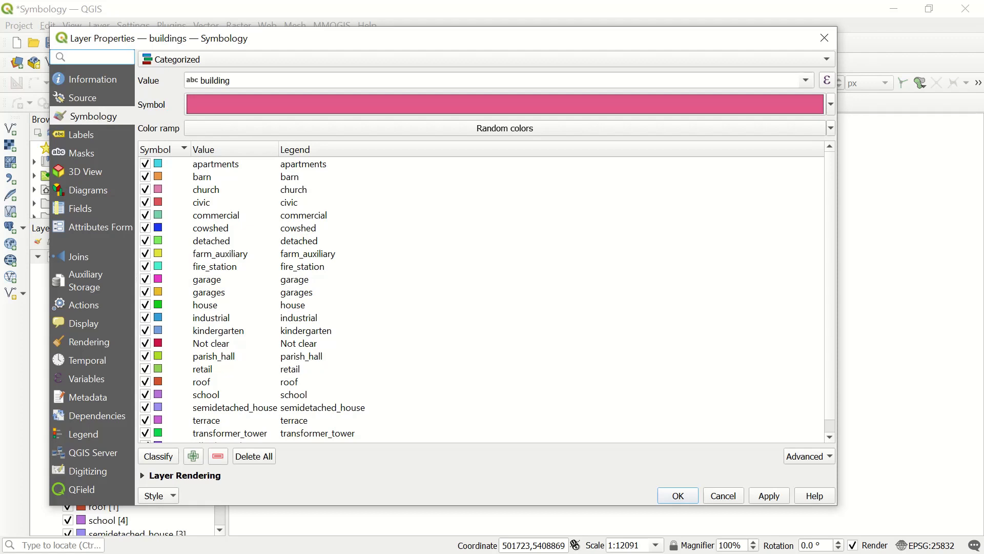
Step: Enable Single Labels for the buildings layer with the building field as the label value
click(84, 135)
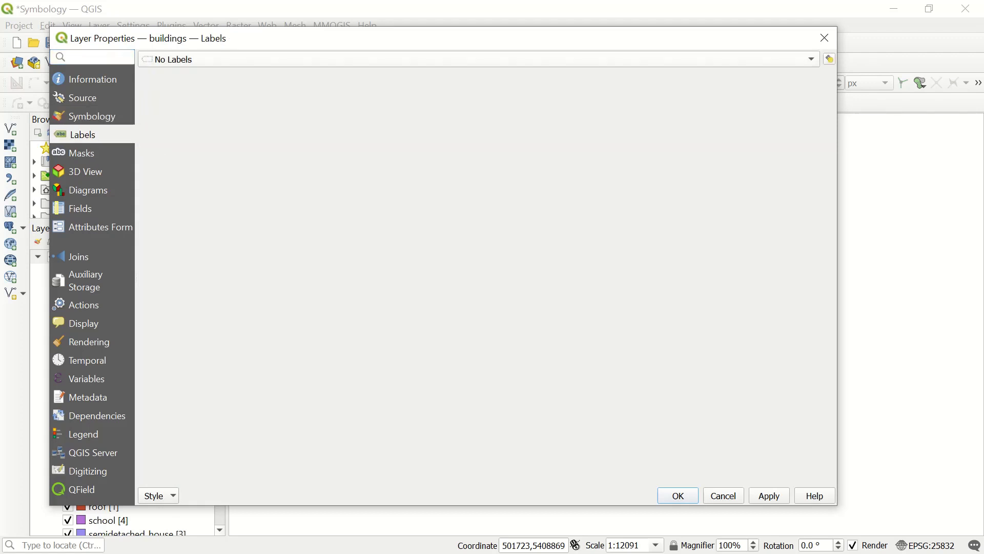
click(205, 59)
click(189, 74)
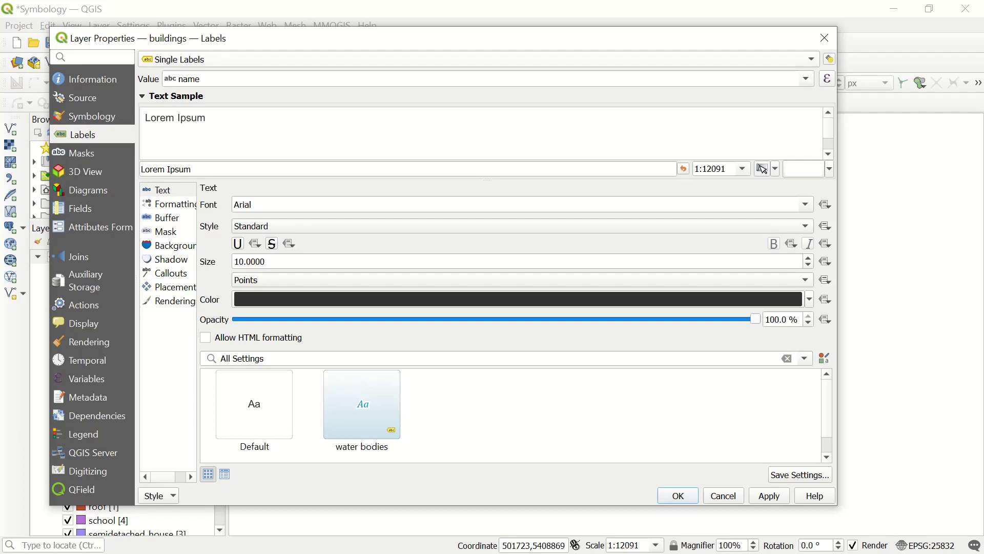
click(806, 79)
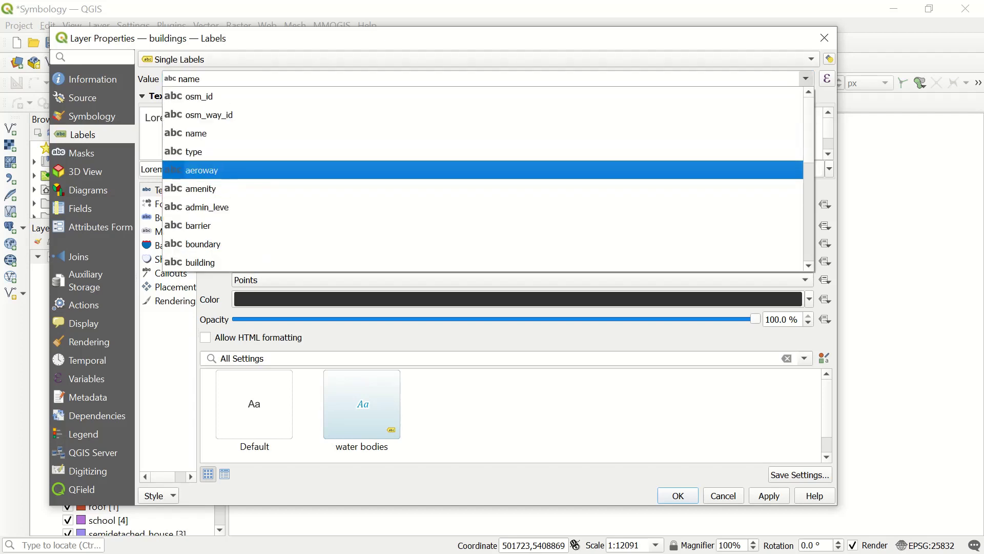
key(Return)
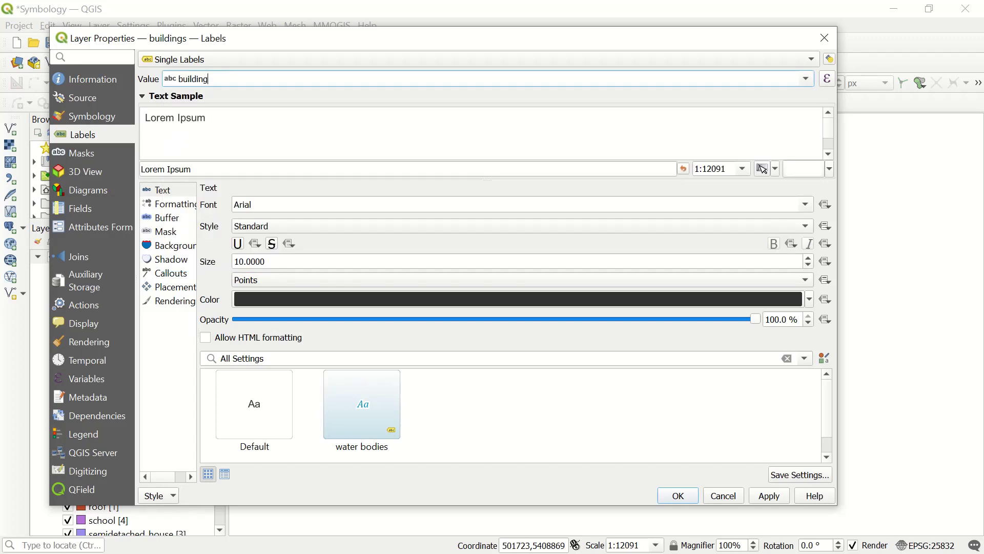
Step: Set the building label text size to 5 points and enable the text buffer
drag(266, 262, 232, 261)
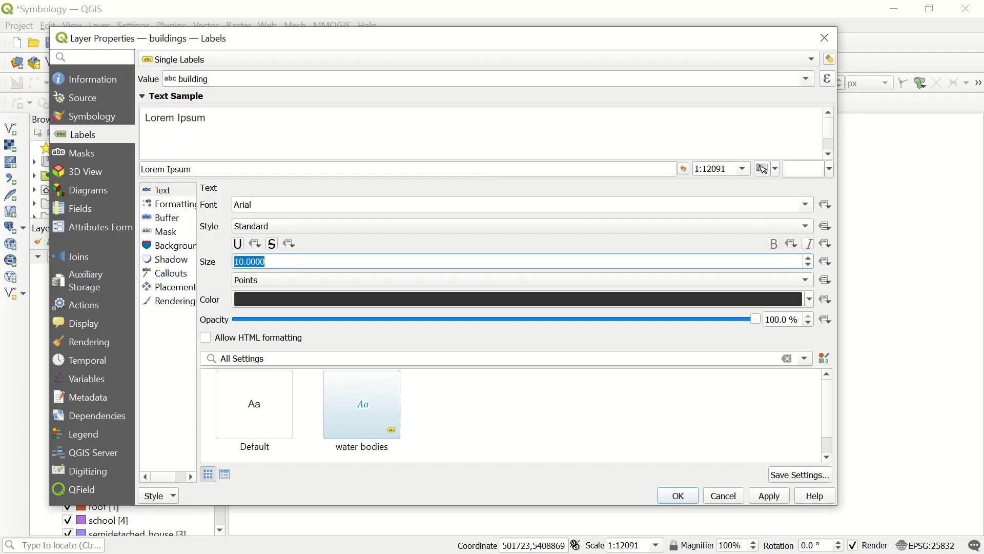
text(5)
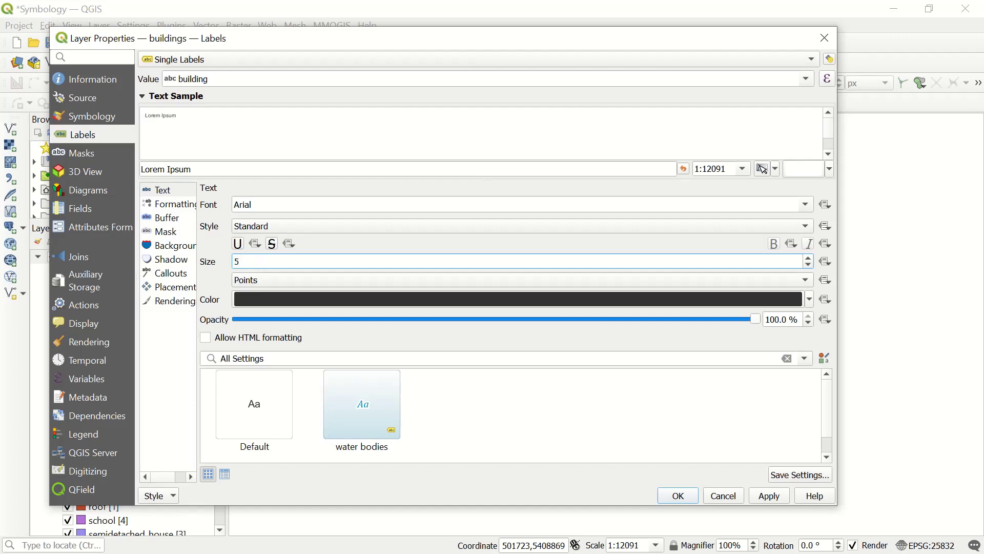
click(175, 204)
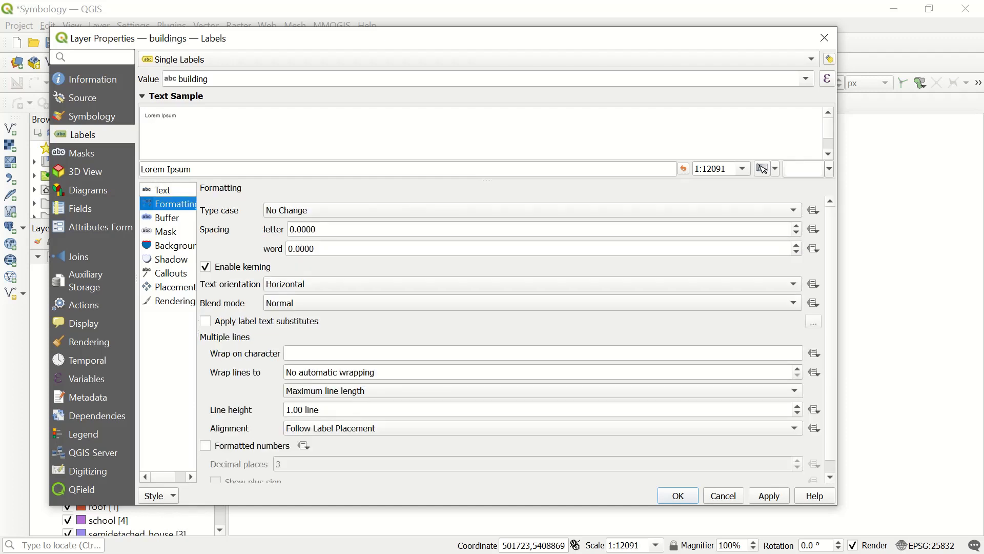
key(Down)
key(Tab)
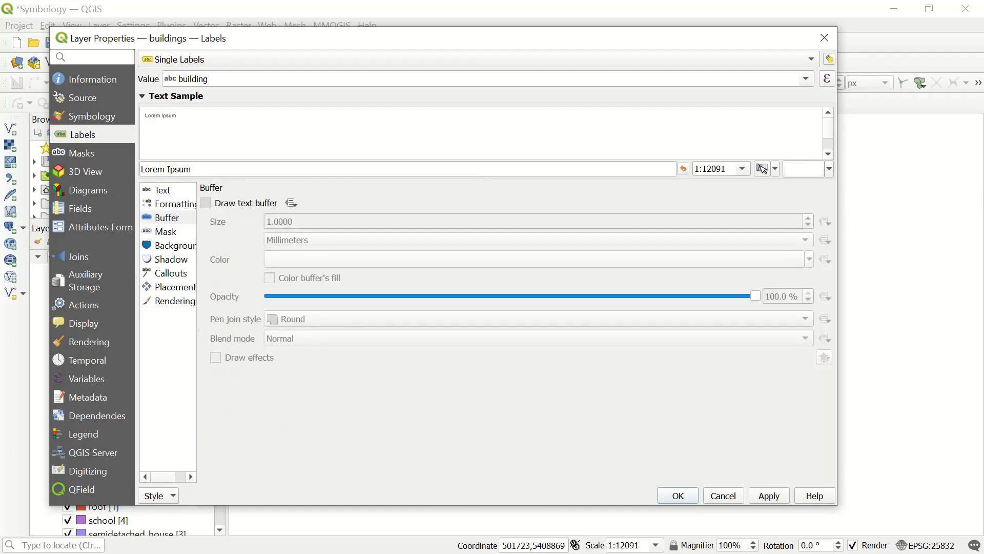
key(space)
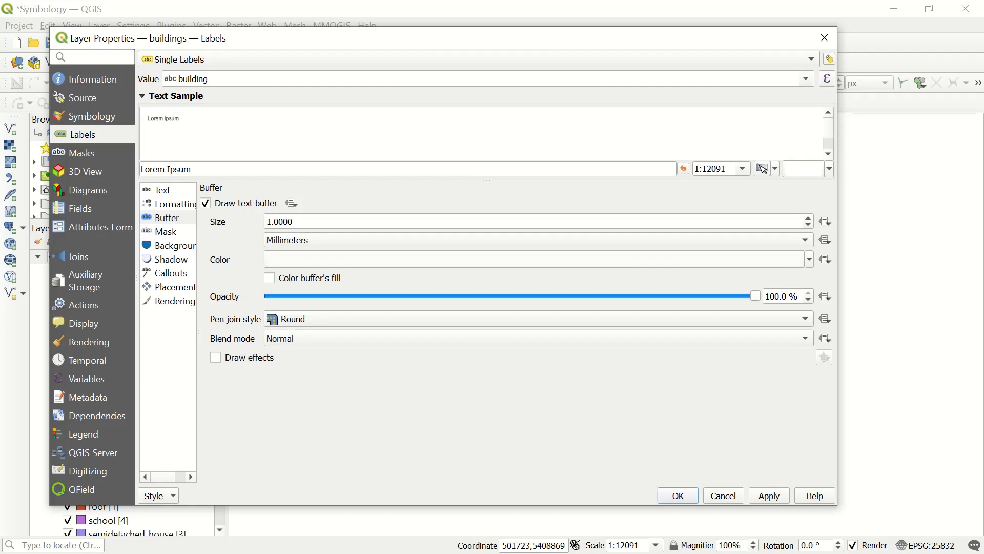
Step: Enable a background for the building labels and set its shape to Circle
click(175, 246)
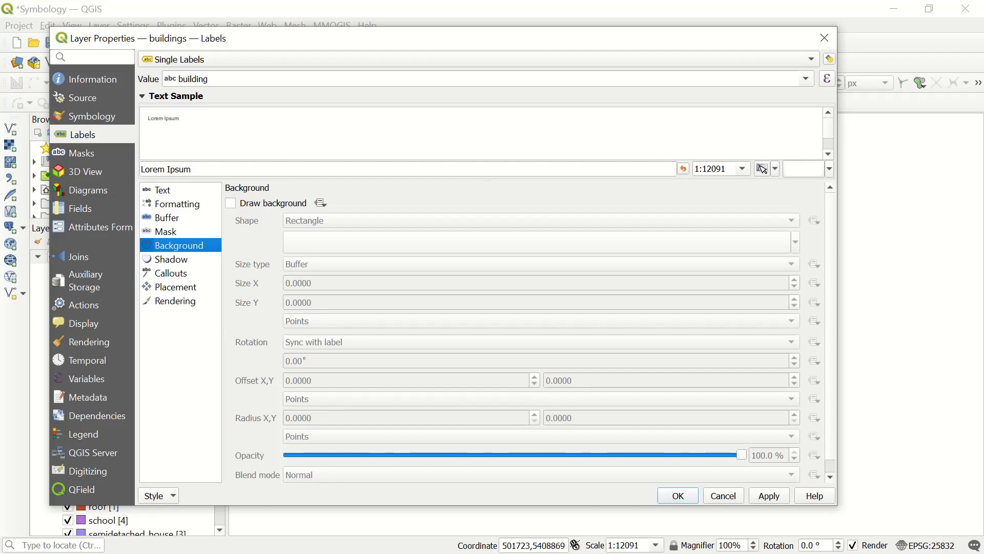
key(Tab)
key(space)
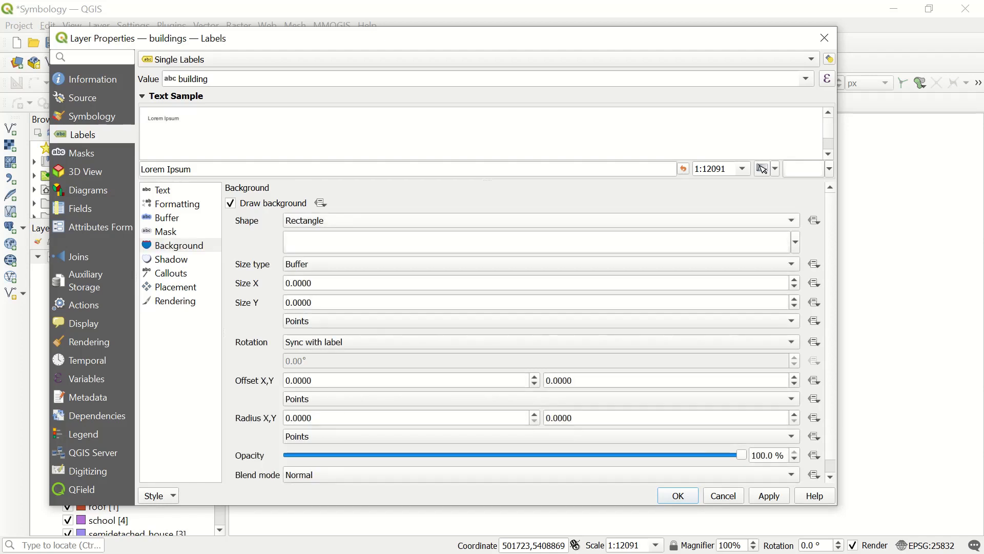
key(Tab)
key(Tab)
key(alt+Down)
key(Down)
key(Down)
key(Down)
key(Down)
key(Up)
key(Up)
key(Down)
key(Down)
key(Up)
key(Up)
key(Up)
key(Down)
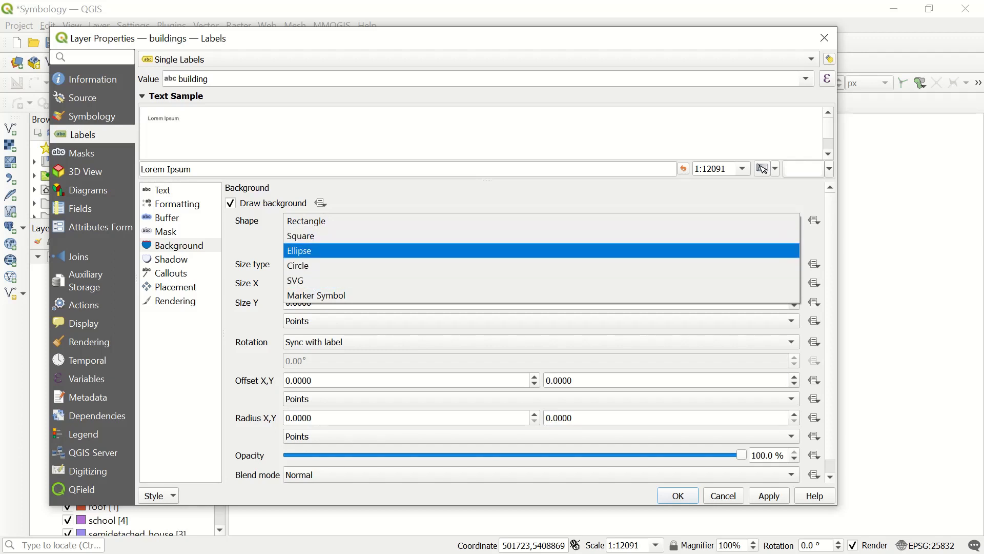
key(Down)
key(Return)
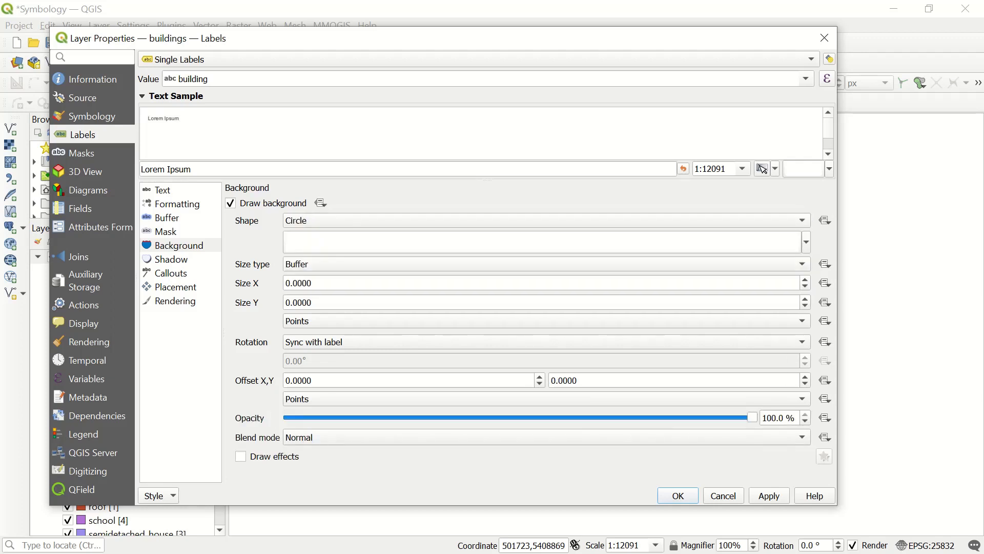
Step: Force the building labels' centroid placement point inside the polygon
click(171, 260)
key(Down)
key(Down)
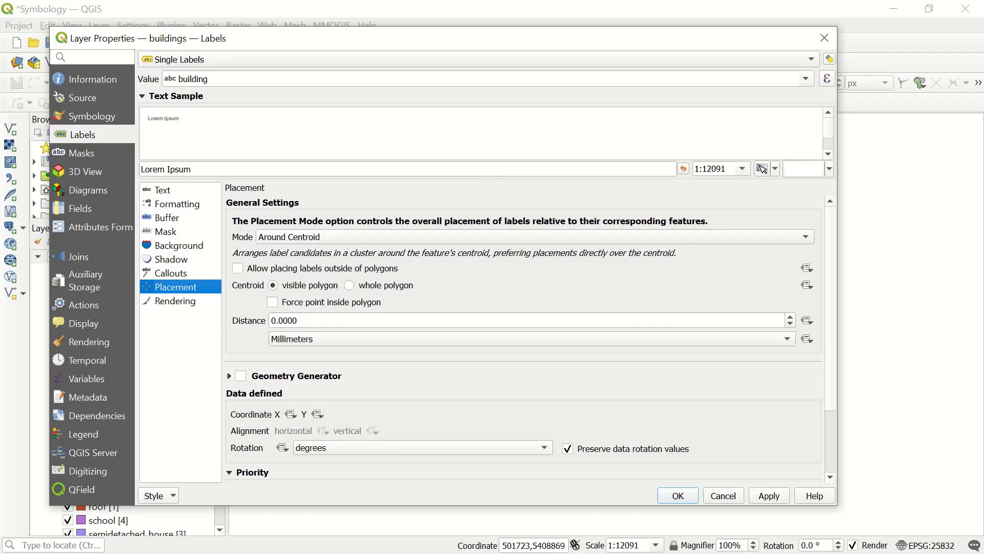
click(273, 302)
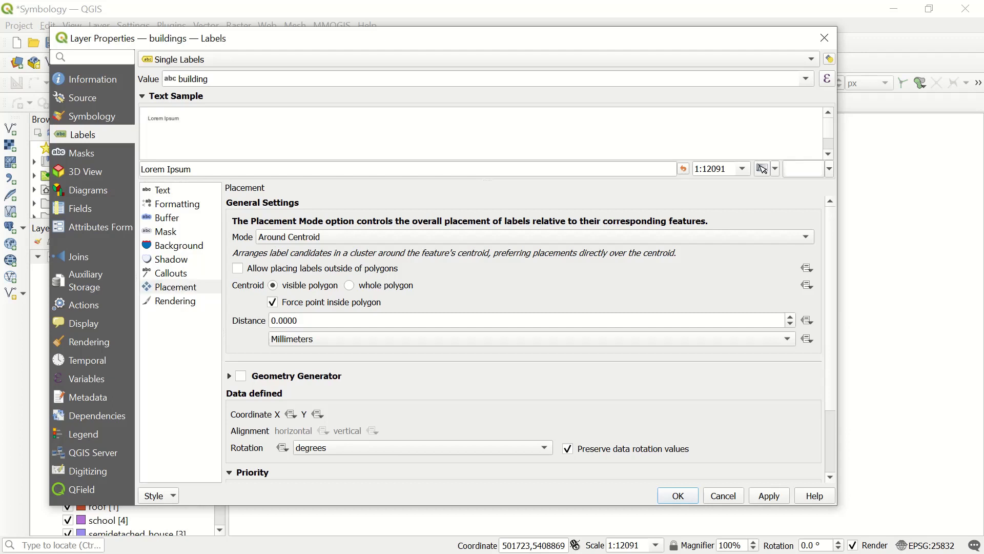
Step: Review the rendering options for the building labels, apply the label settings and check the labels on the map
click(176, 301)
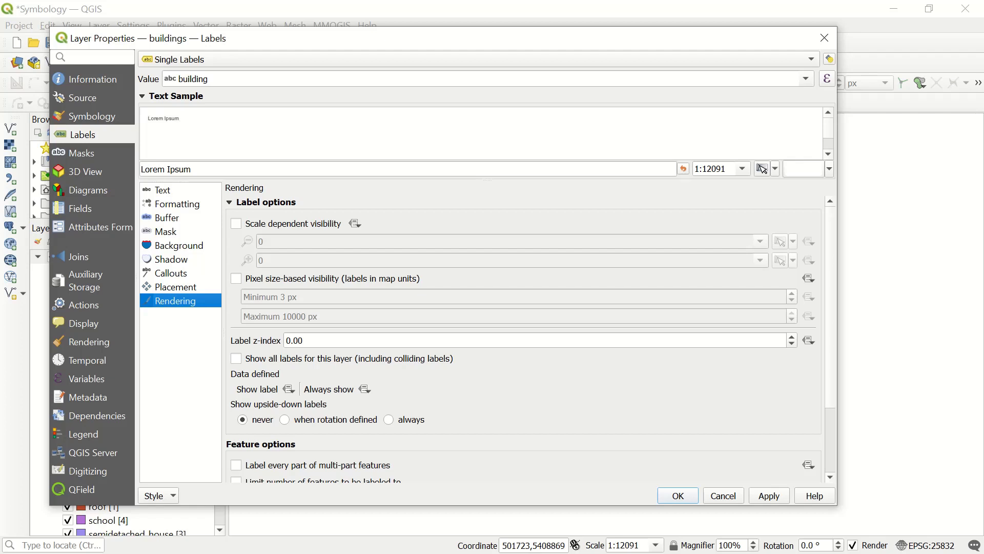
scroll(487, 338, down, 3)
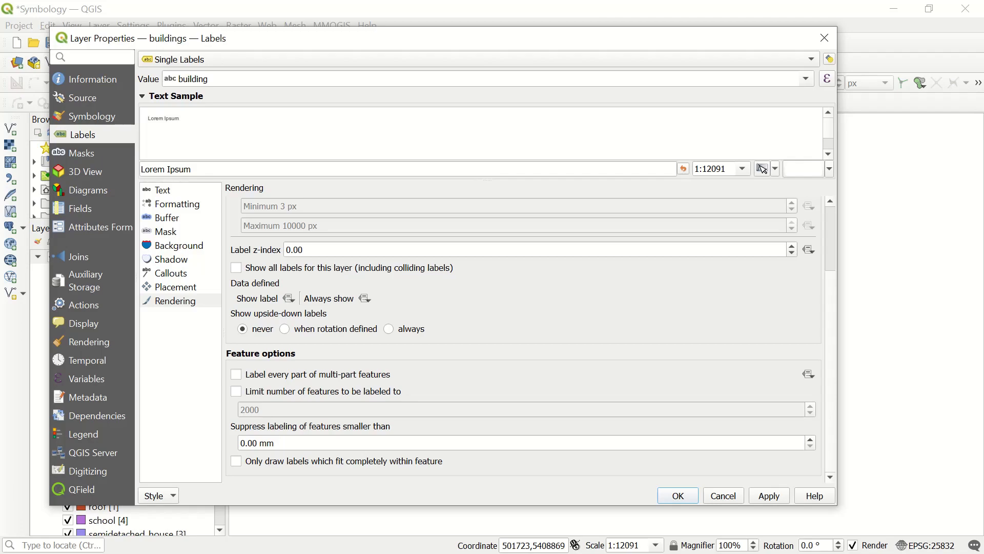
click(769, 495)
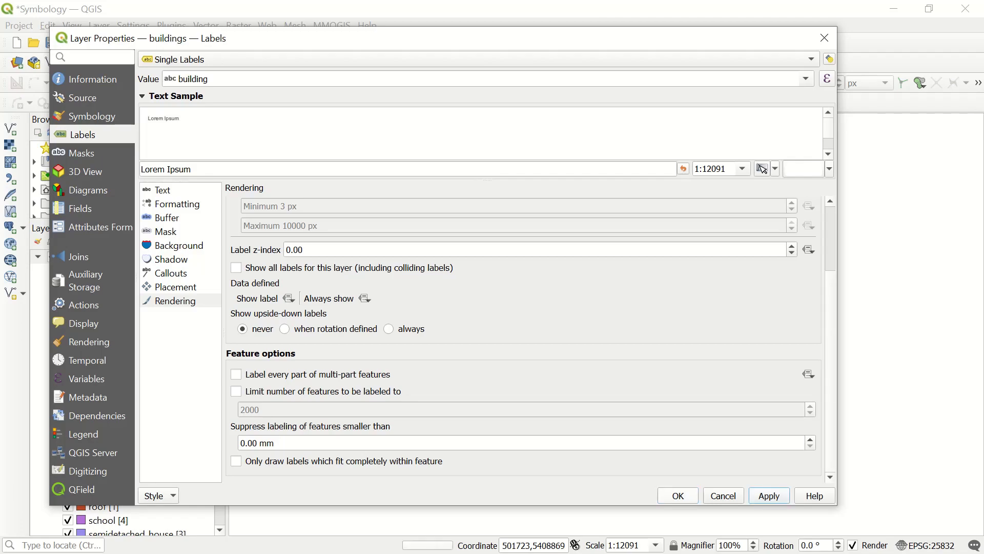
click(678, 495)
scroll(533, 292, up, 1)
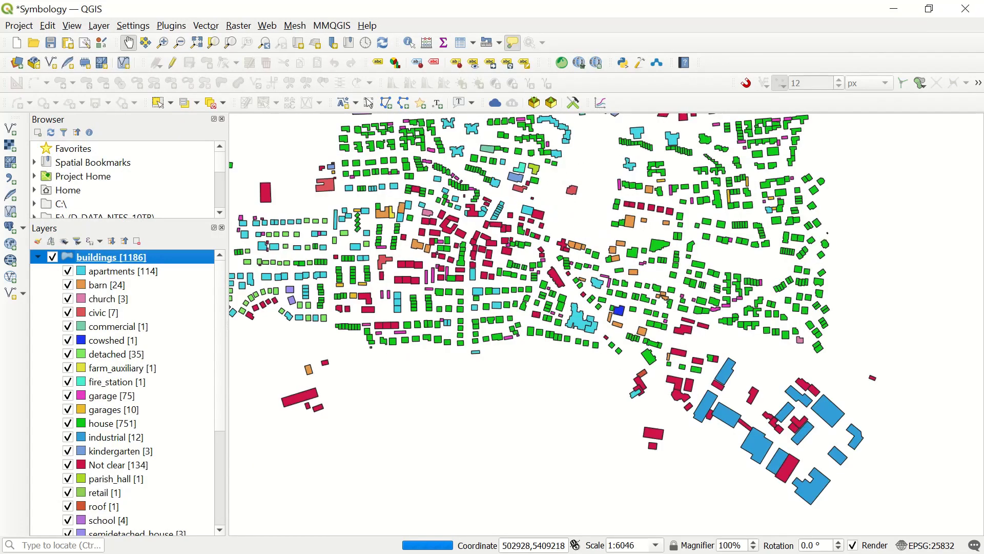
scroll(510, 296, up, 3)
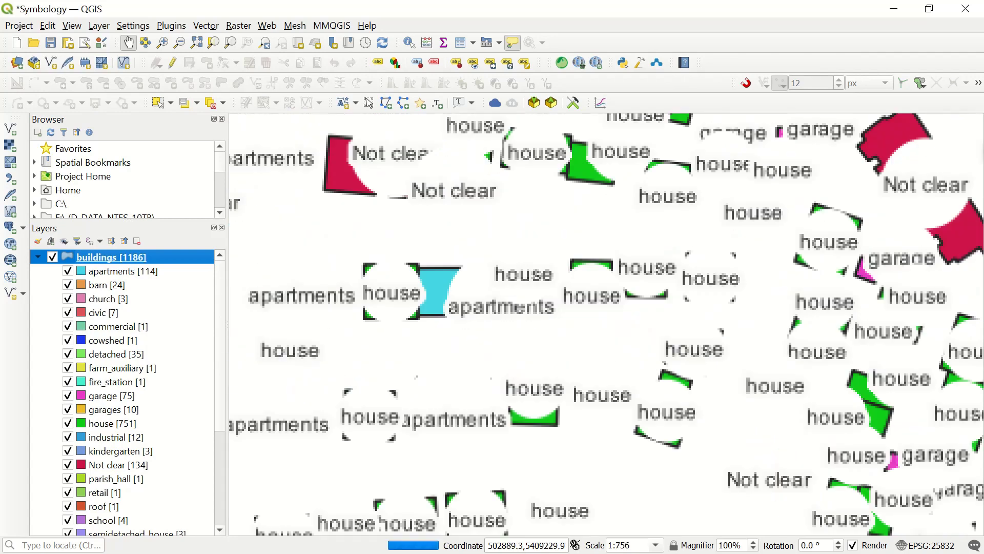
Step: Change the size unit of the buildings layer's label text to Map Units
right_click(124, 257)
click(165, 353)
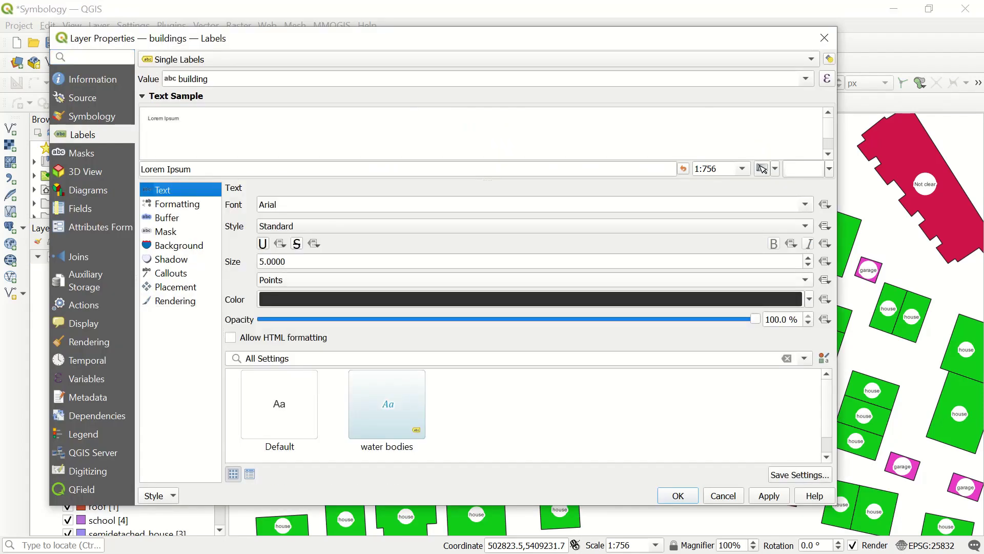
click(536, 280)
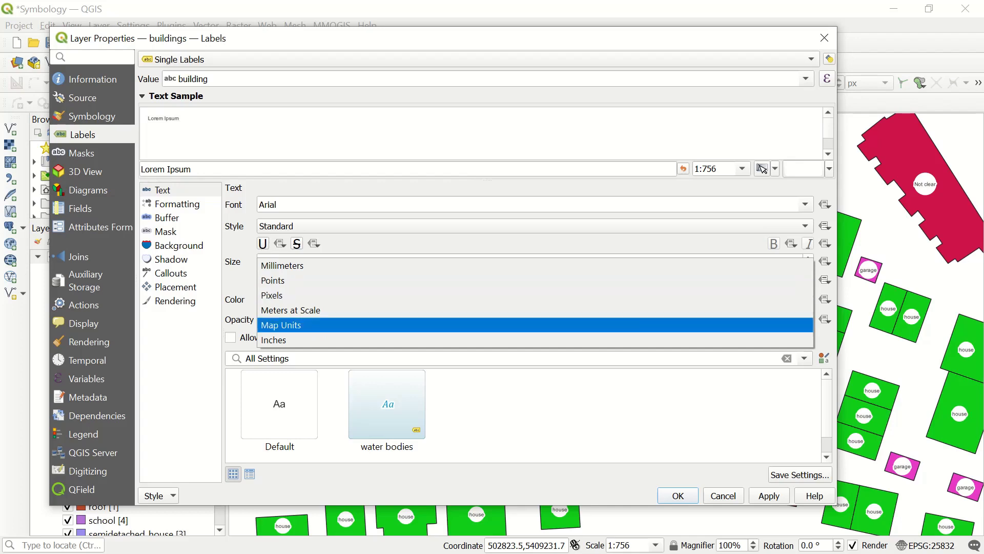
key(Return)
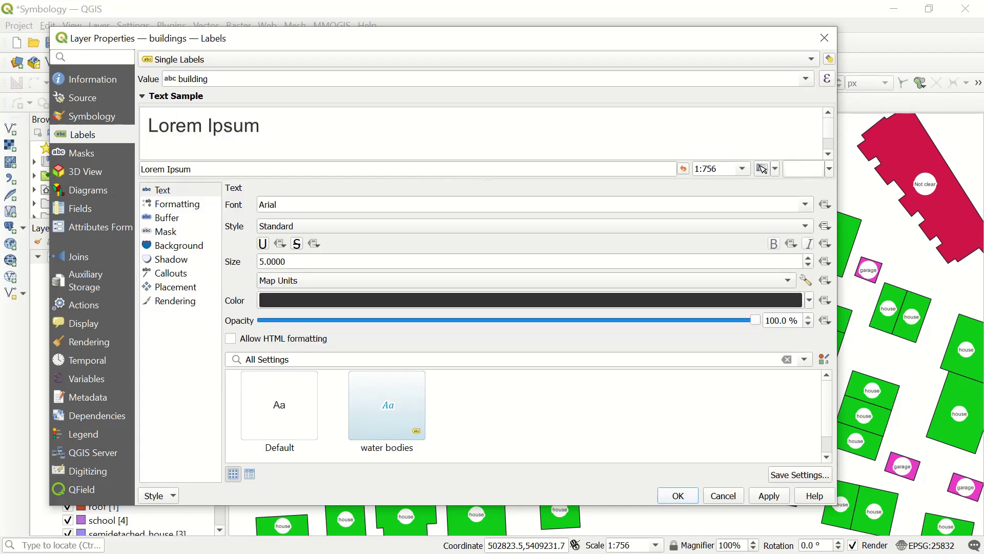
key(Return)
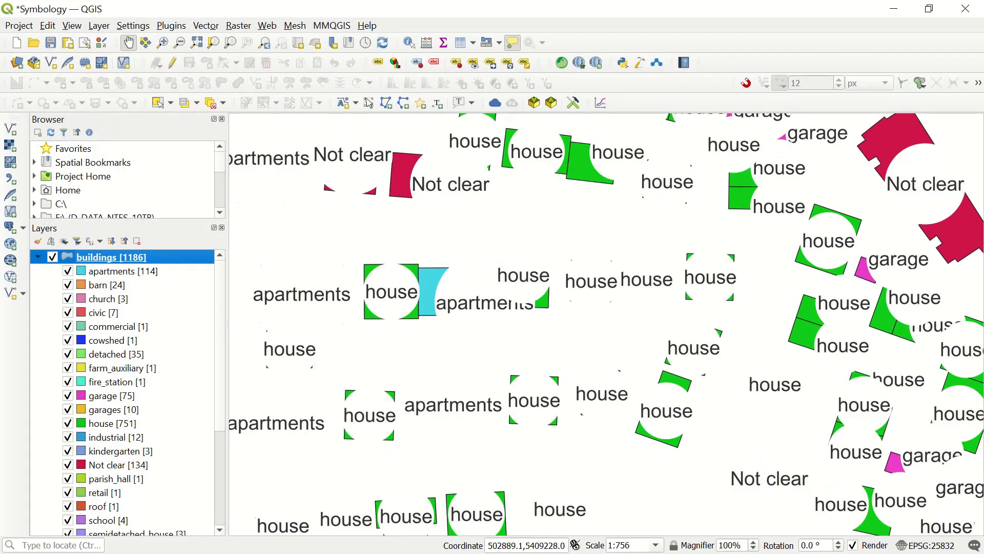
scroll(488, 373, down, 2)
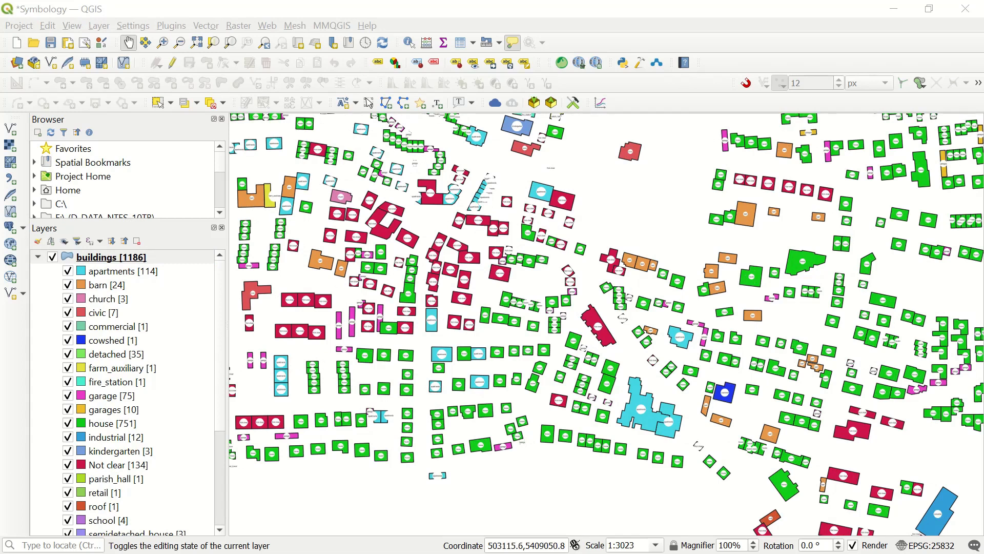
Step: Switch the labeling mode of the buildings layer to Rule-based Labeling
right_click(116, 257)
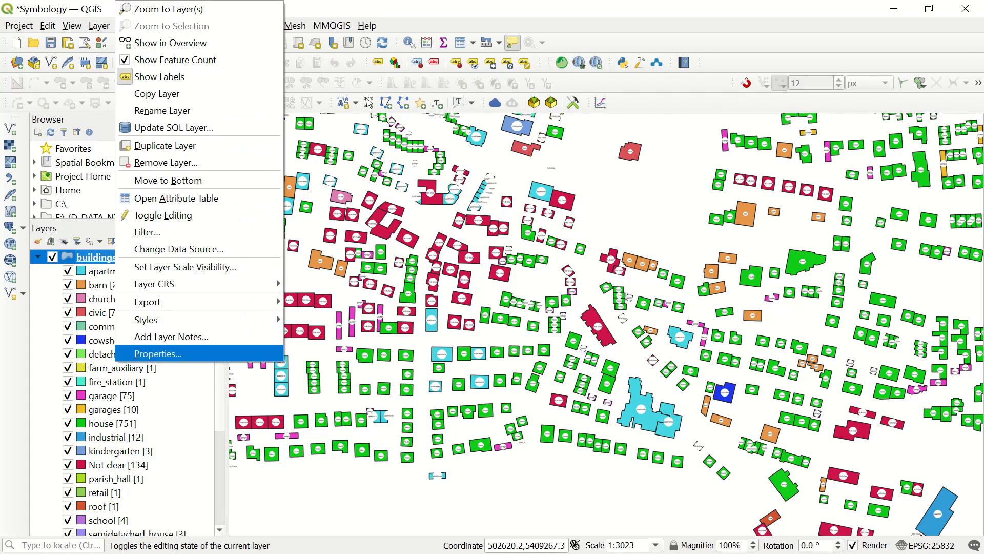
click(158, 353)
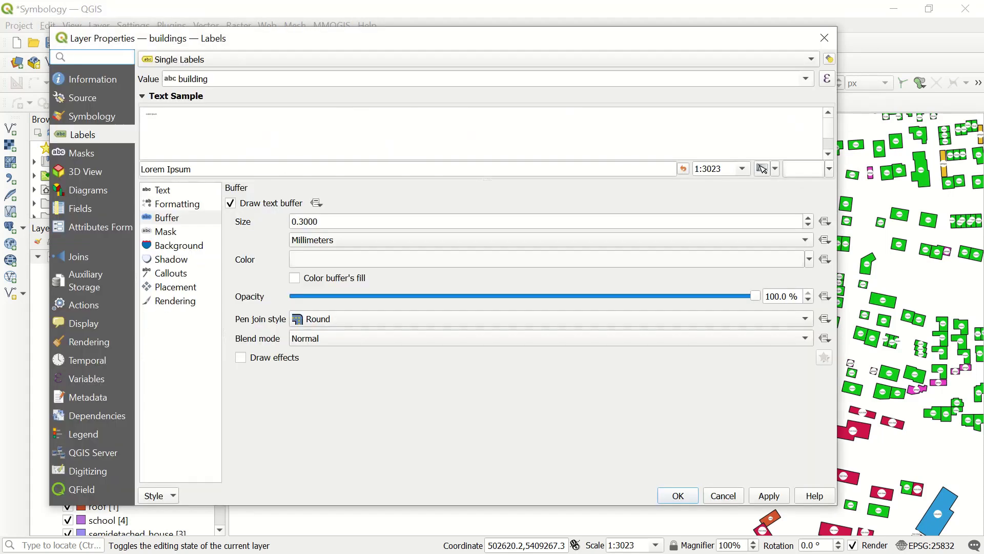
click(329, 59)
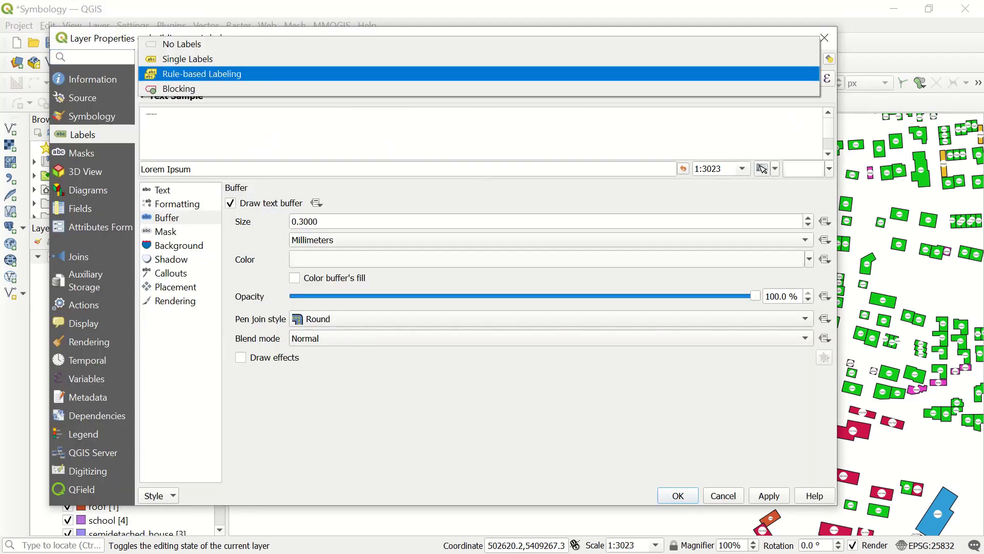
click(202, 73)
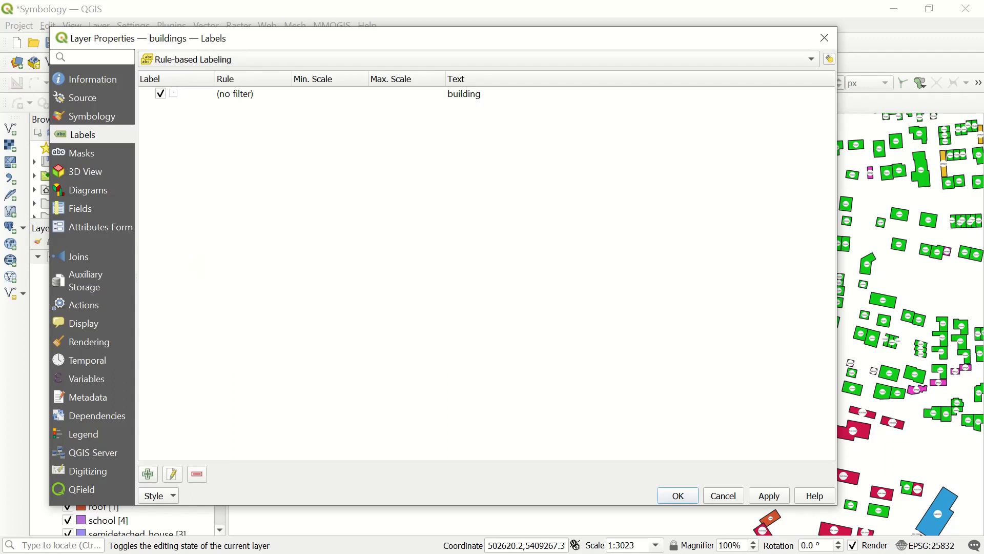
Step: Add a second label rule without a filter that uses the name field as its value, and apply the rules
click(148, 474)
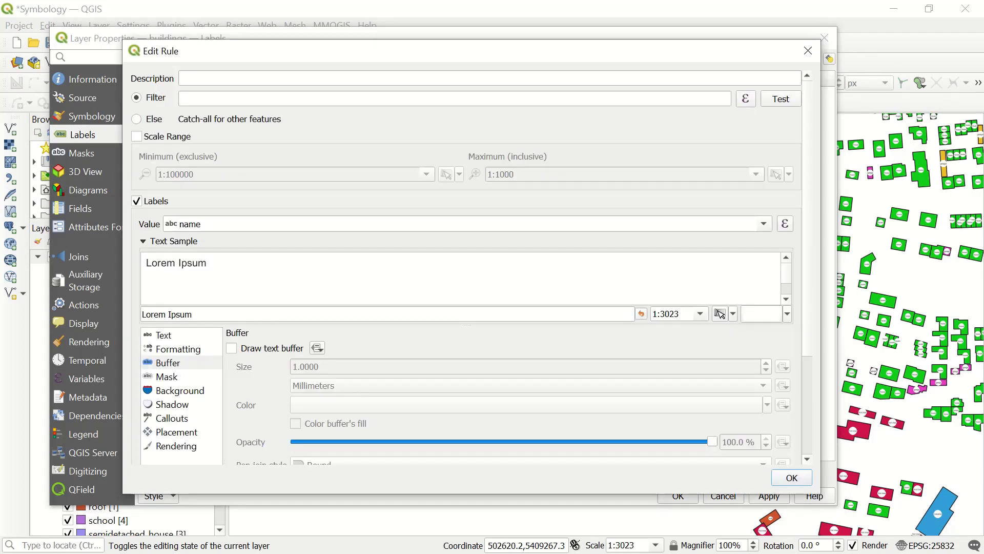
click(746, 99)
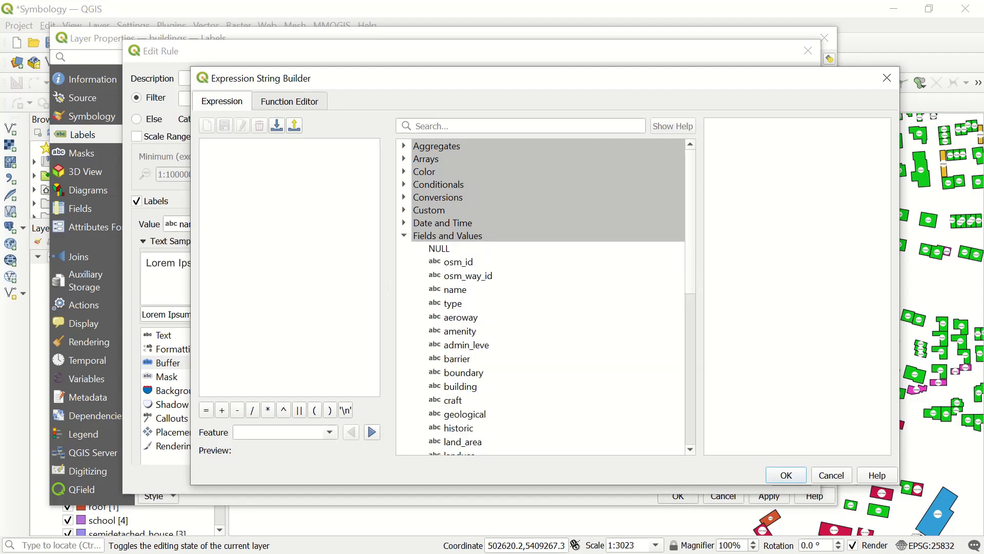
scroll(541, 296, down, 1)
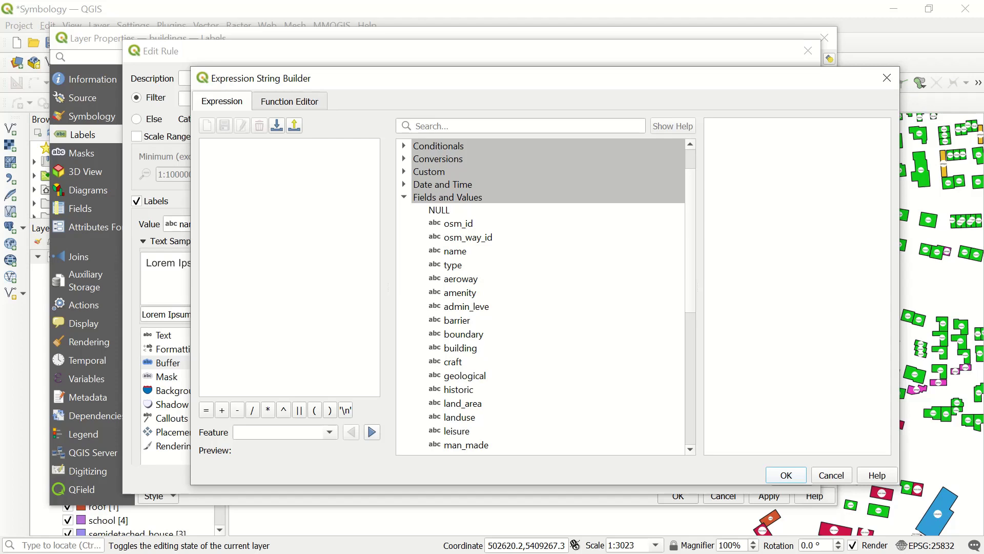
key(Return)
key(Return)
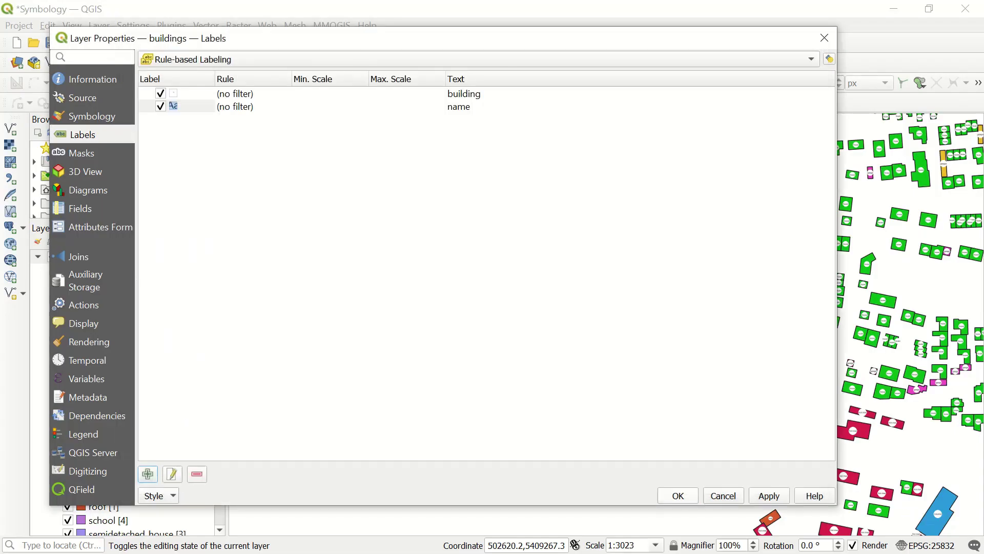
click(679, 496)
Step: Turn on the visibility of the landparcels layer beneath the buildings
scroll(659, 407, down, 1)
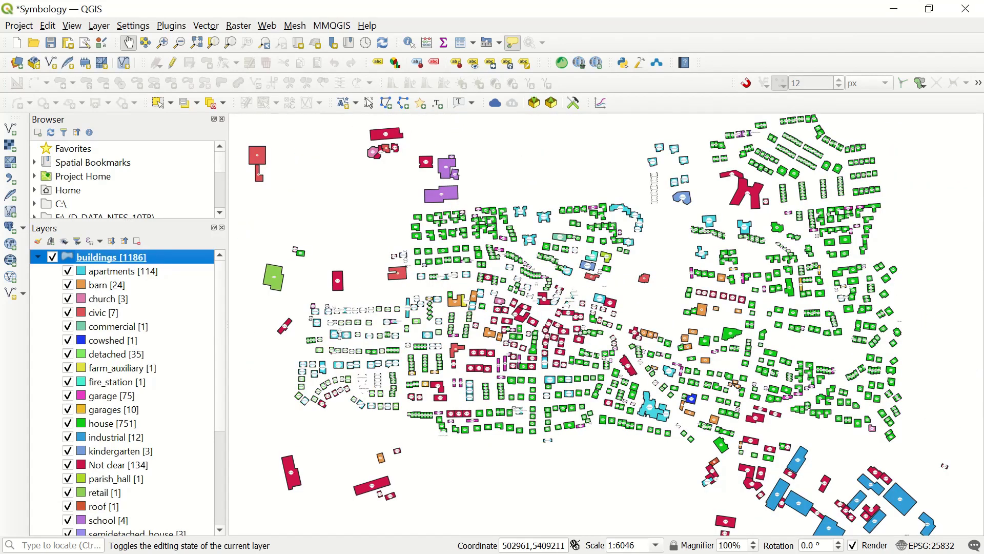
scroll(123, 390, down, 4)
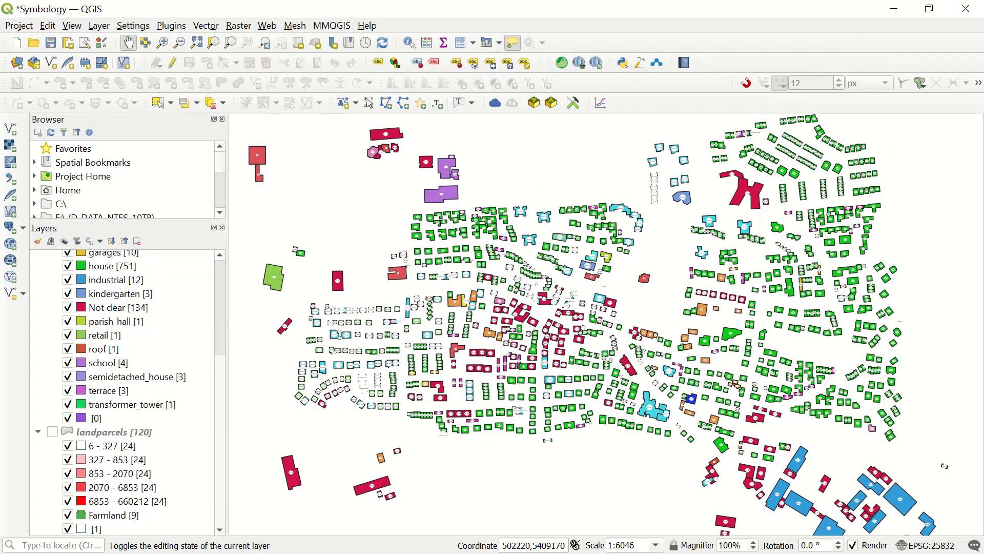
click(52, 432)
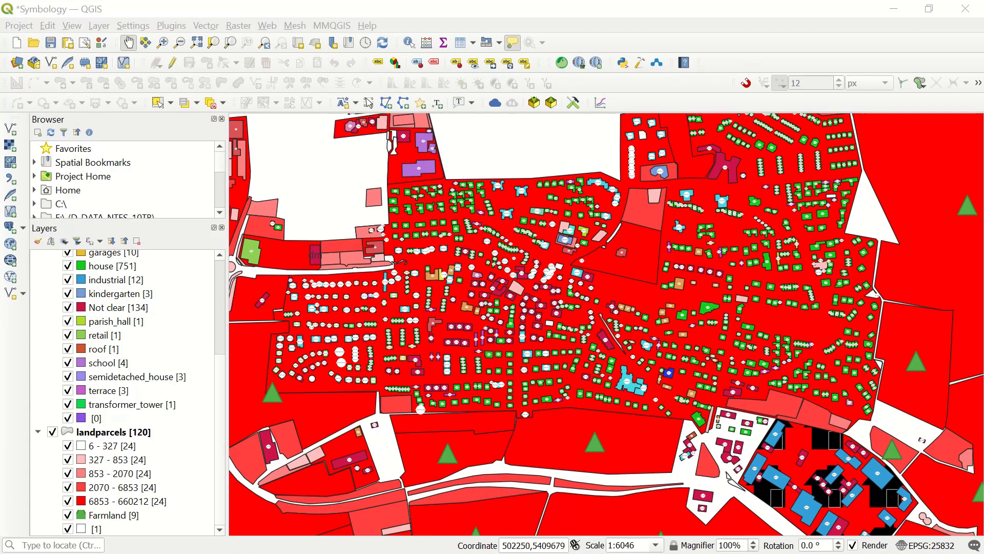
Step: Create a new print layout titled test1
click(19, 26)
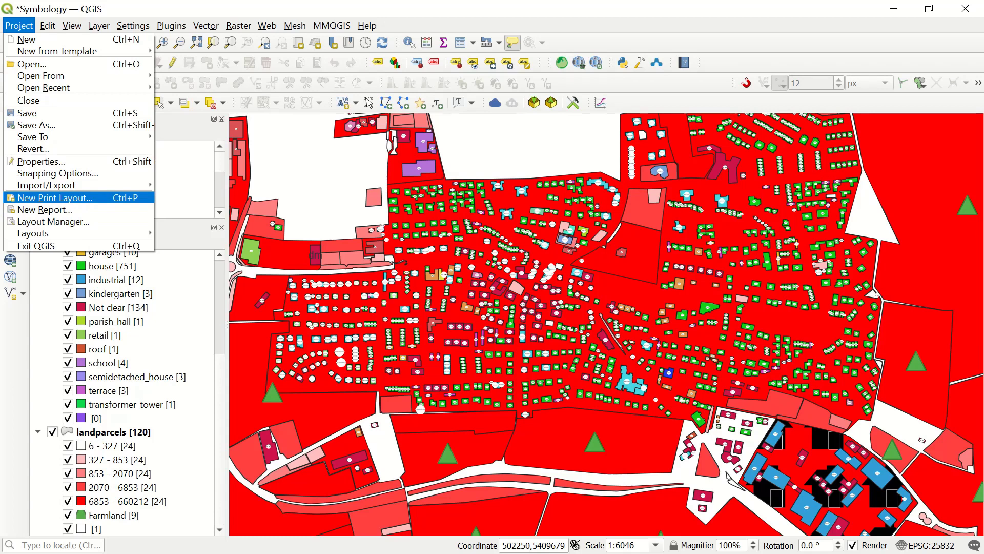
key(Return)
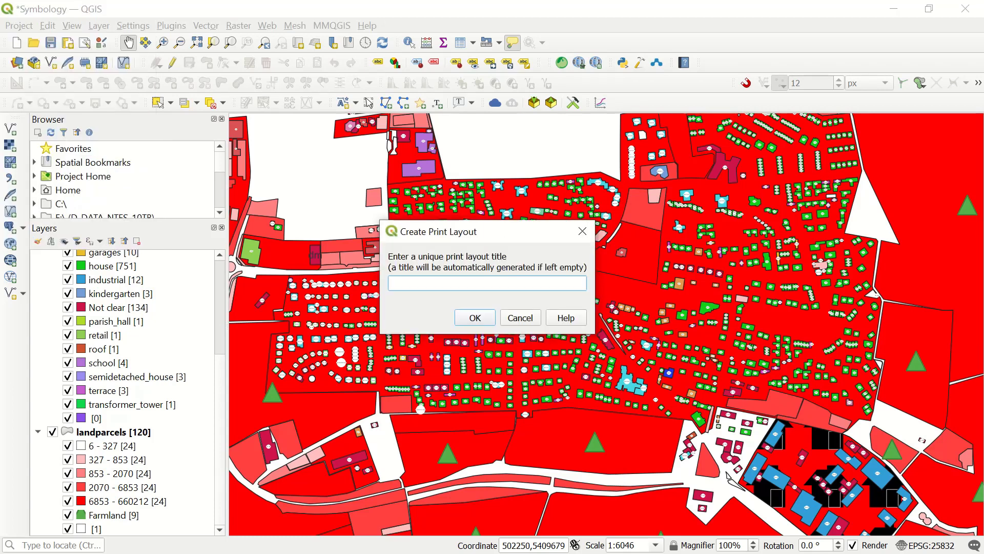
text(test1)
key(Return)
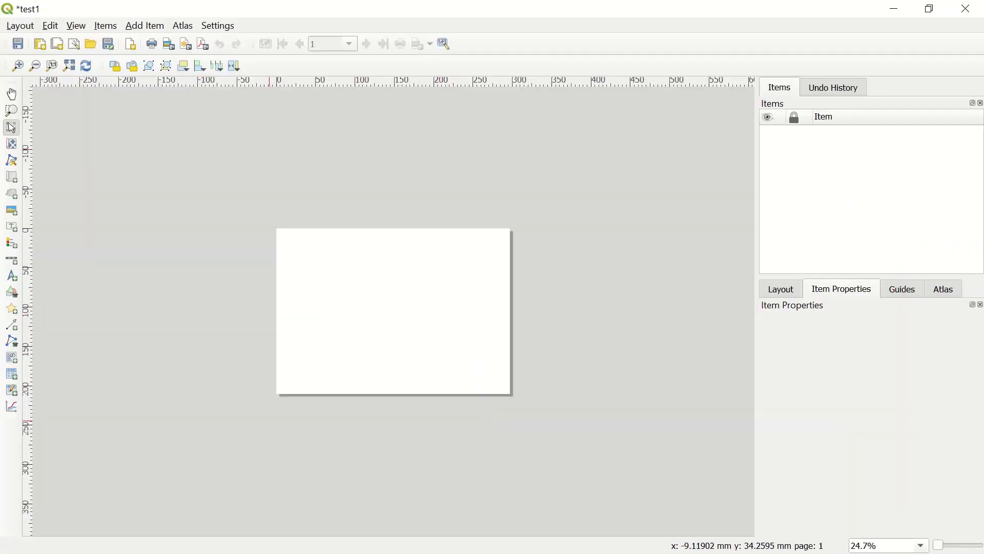
Step: Add a map about 227 mm wide and 194 mm high to the page, leaving a blank strip on its right side
scroll(392, 336, up, 1)
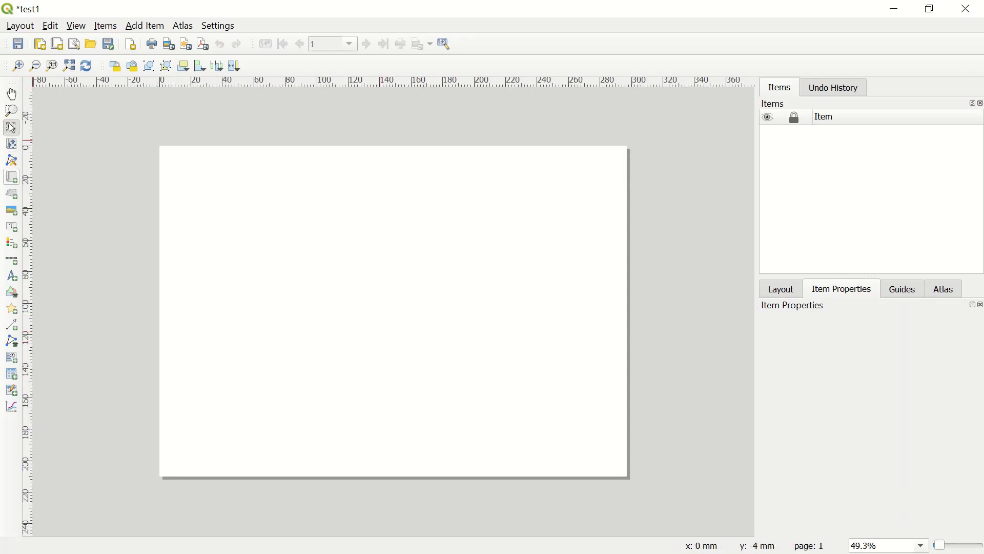
click(11, 177)
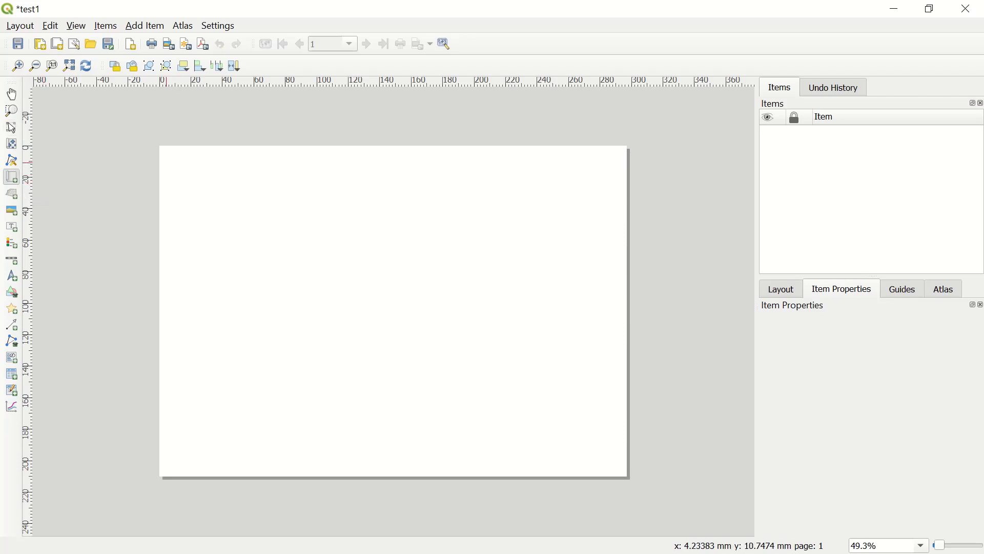
drag(170, 156, 528, 460)
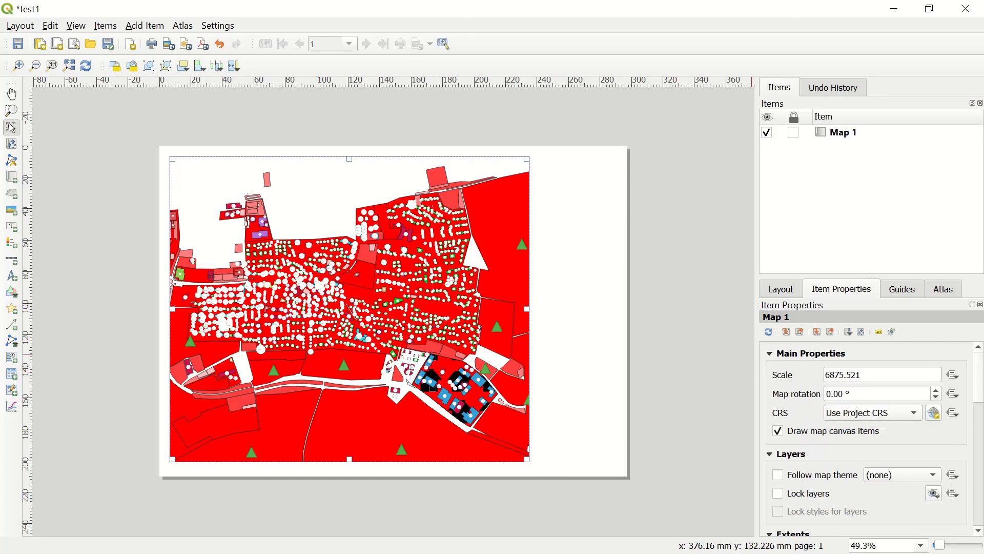
Step: Set the scale of the layout map to 10000
double_click(867, 375)
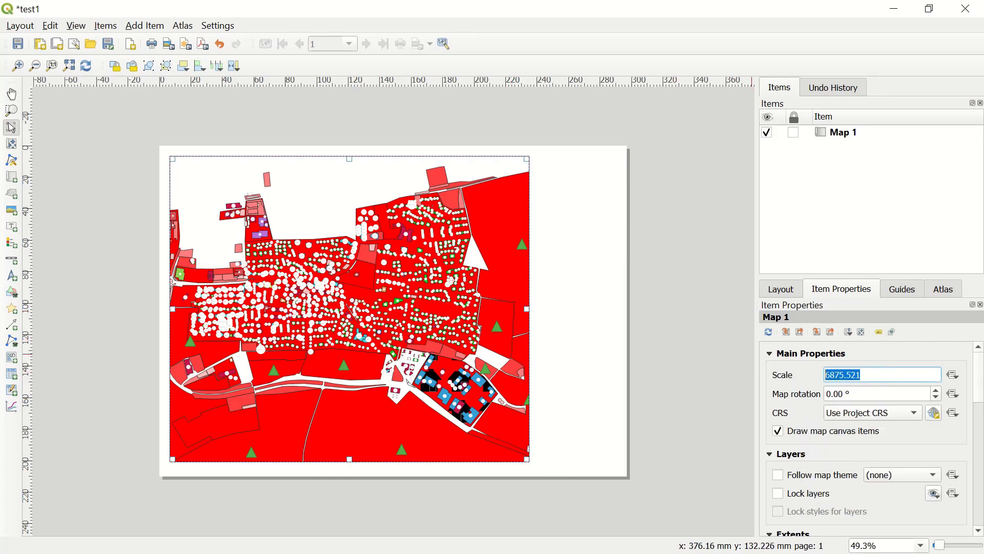
text(10000)
key(Return)
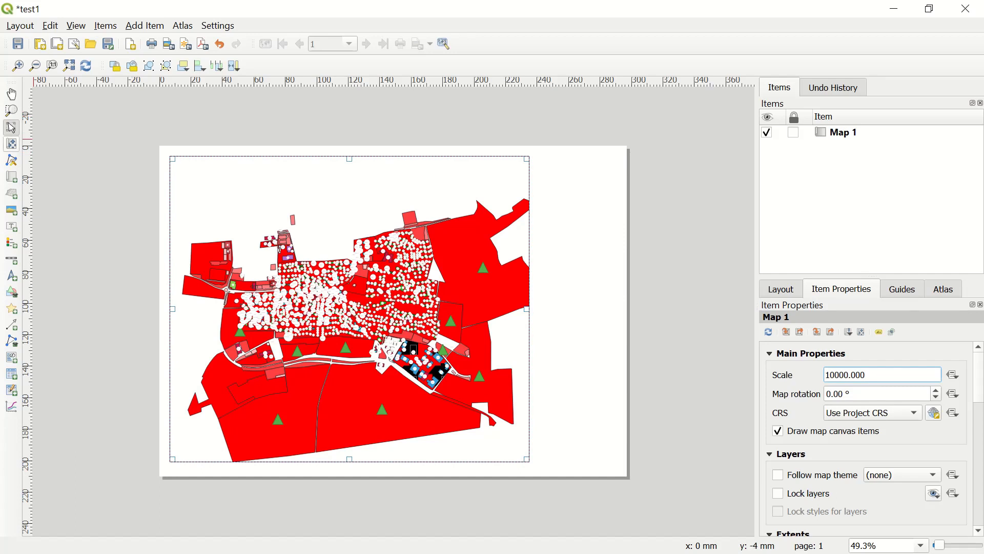
Step: Shift the map content slightly up and left within its frame, and narrow the frame to about 207 mm from its right edge
click(11, 144)
mouse_move(389, 340)
mouse_down()
mouse_move(381, 322)
mouse_move(383, 343)
mouse_move(369, 327)
mouse_move(382, 346)
mouse_move(397, 337)
mouse_move(387, 341)
mouse_up()
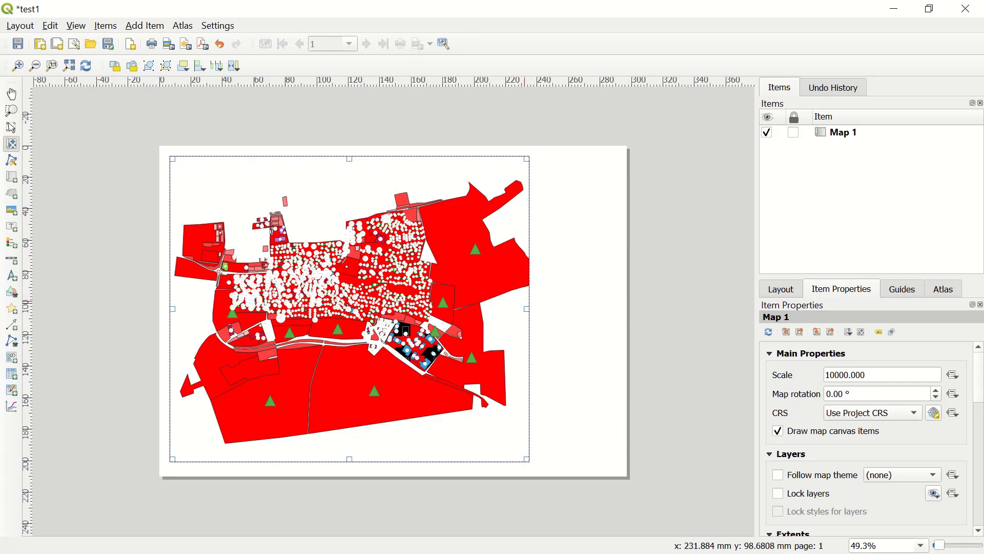
click(11, 127)
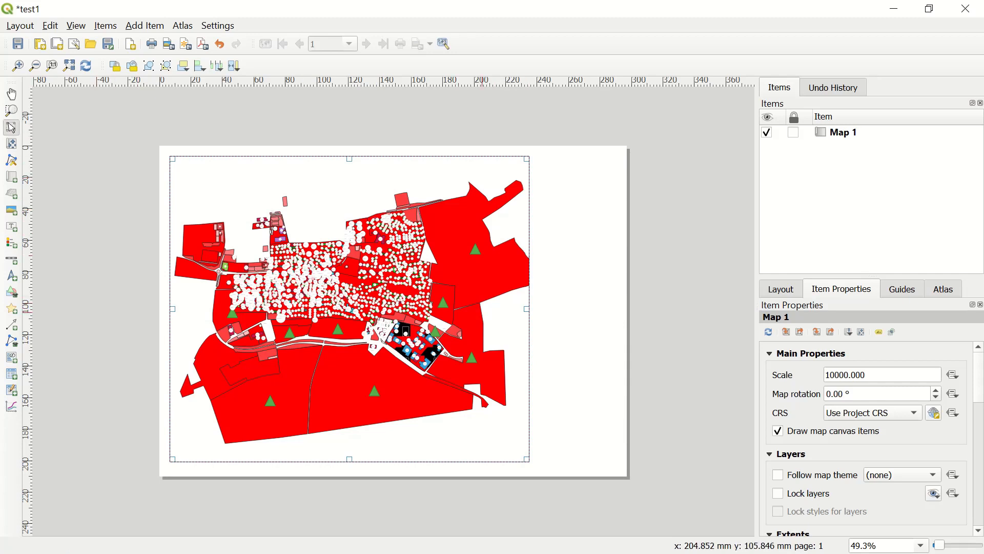
drag(528, 309, 495, 310)
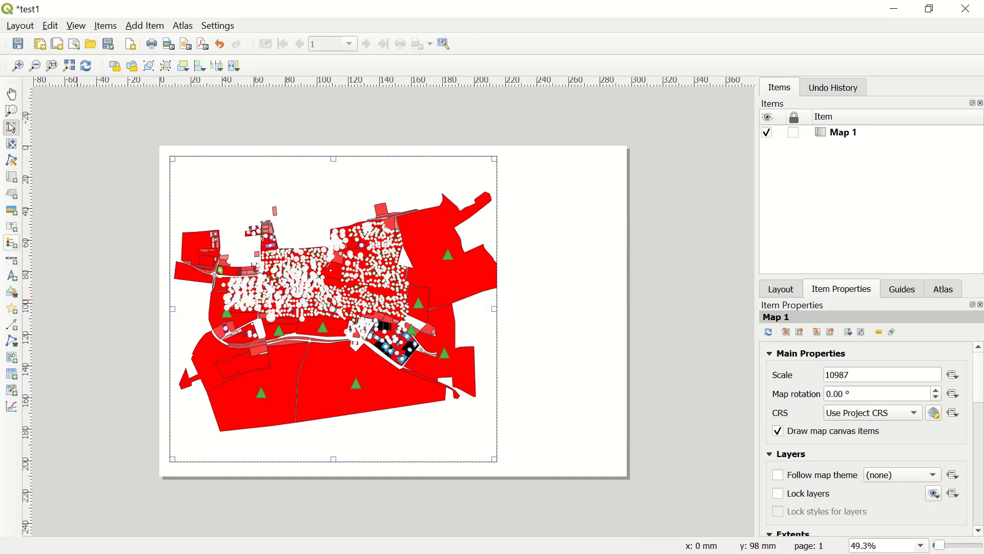
Step: Add a legend for the buildings and landparcels layers in the blank strip to the right of the map
click(11, 243)
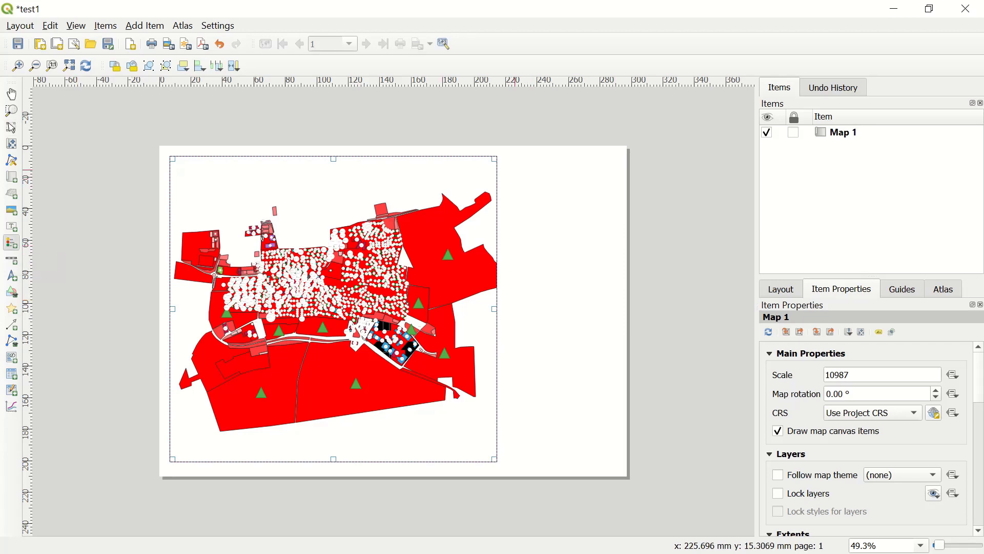
click(521, 173)
click(515, 389)
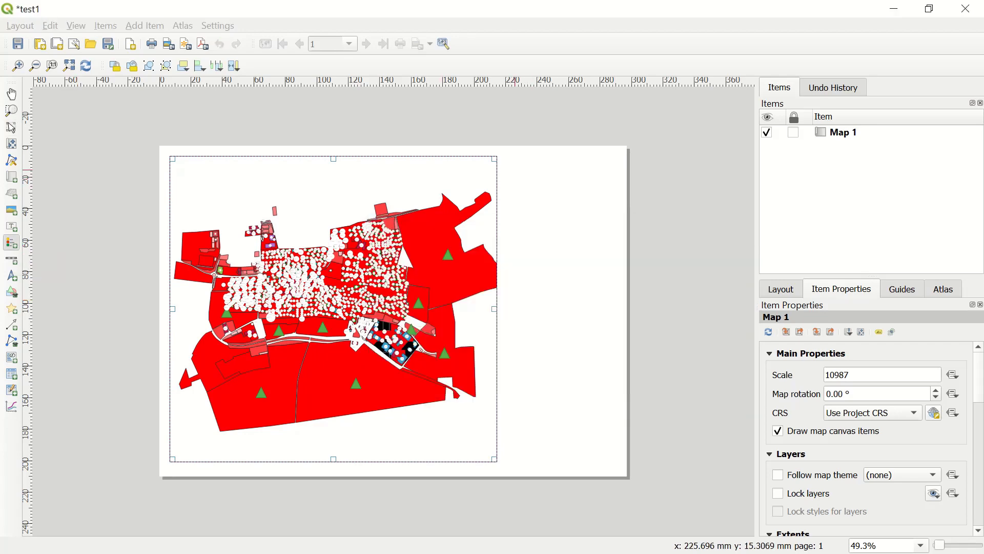
mouse_move(485, 394)
mouse_down()
mouse_move(500, 377)
mouse_move(488, 381)
mouse_up()
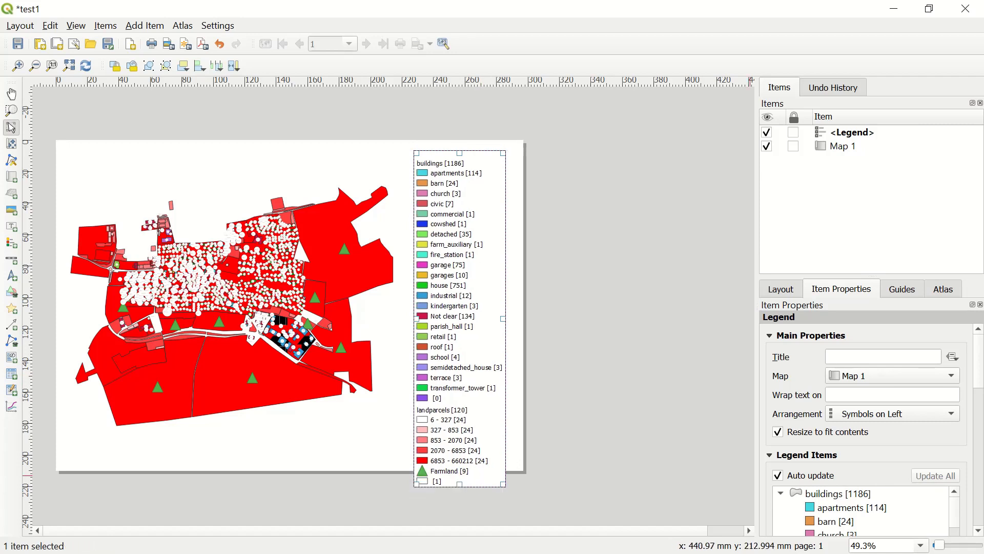
Step: Turn off auto update for the legend items and remove the landparcels layer from the legend
drag(873, 276, 872, 166)
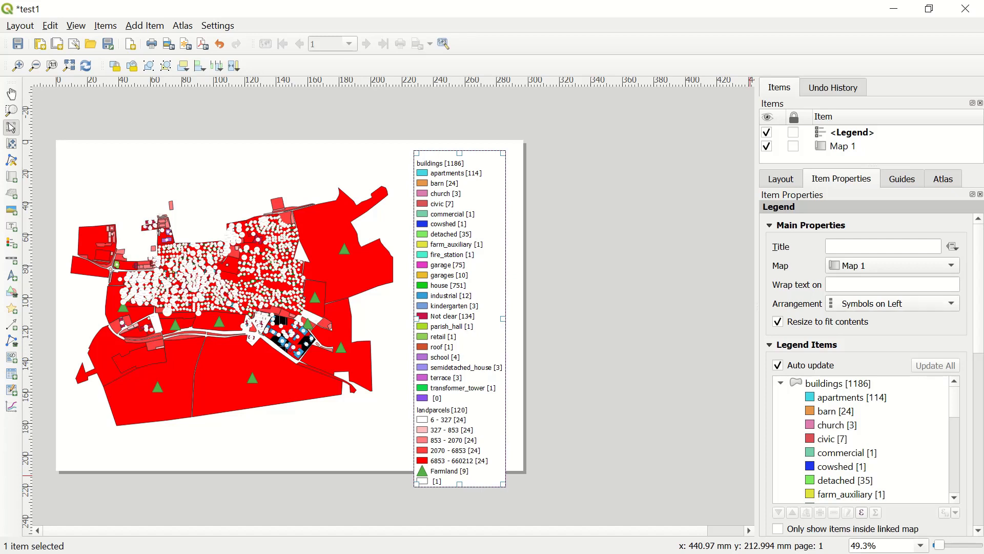
scroll(861, 411, down, 5)
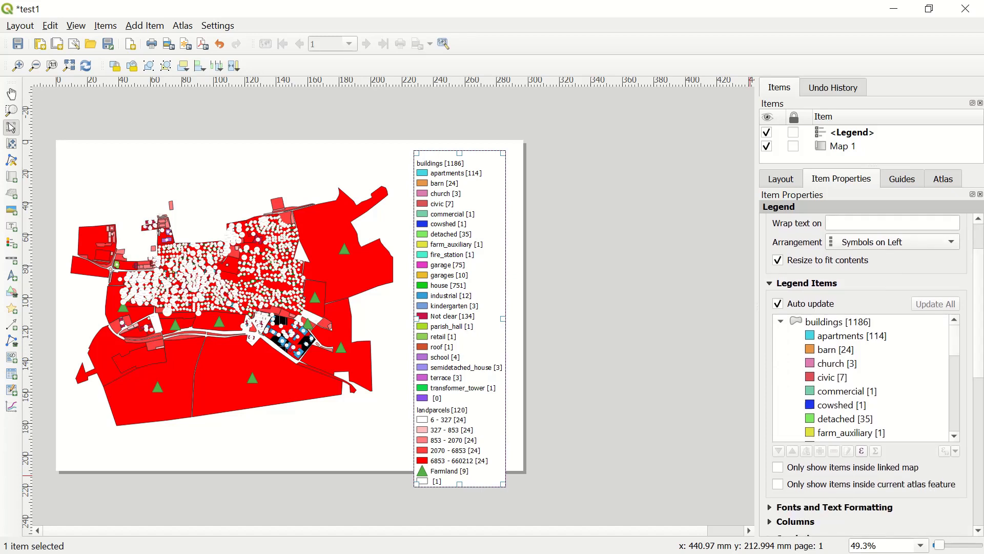
scroll(861, 380, up, 2)
click(777, 303)
scroll(861, 378, down, 7)
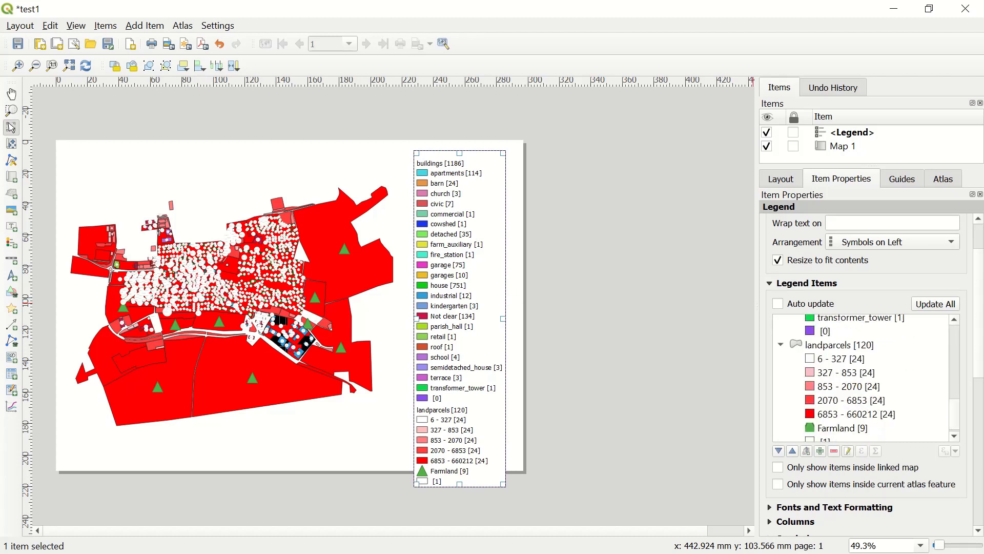
click(851, 345)
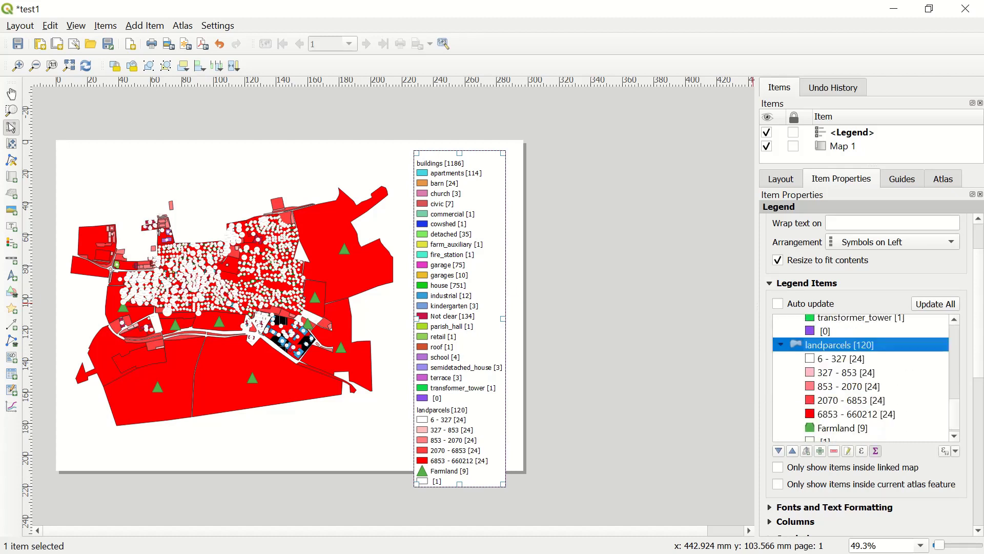
click(834, 450)
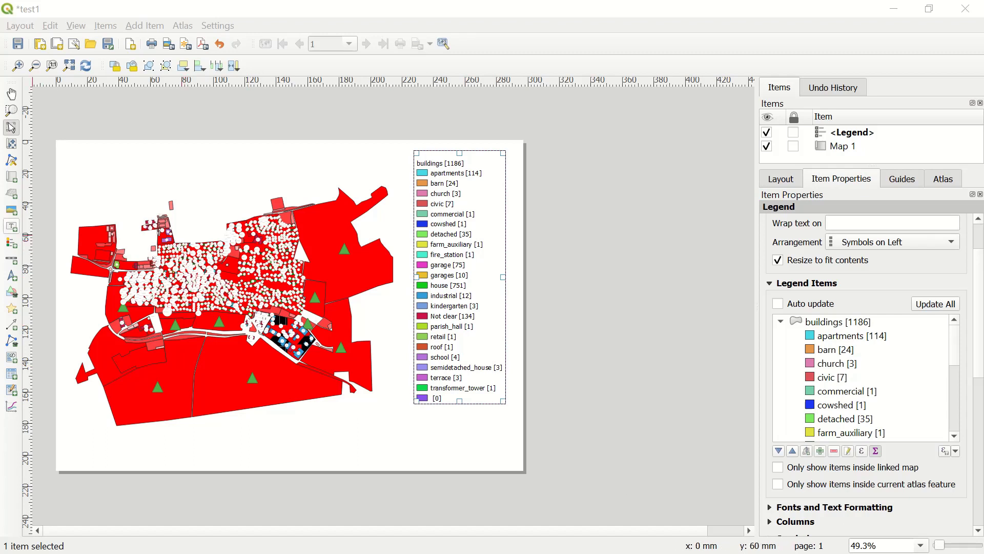
Step: Add a label reading "Map of Building", about 62 mm wide and 18 mm high, over the upper right part of the map
click(11, 227)
drag(290, 151, 388, 179)
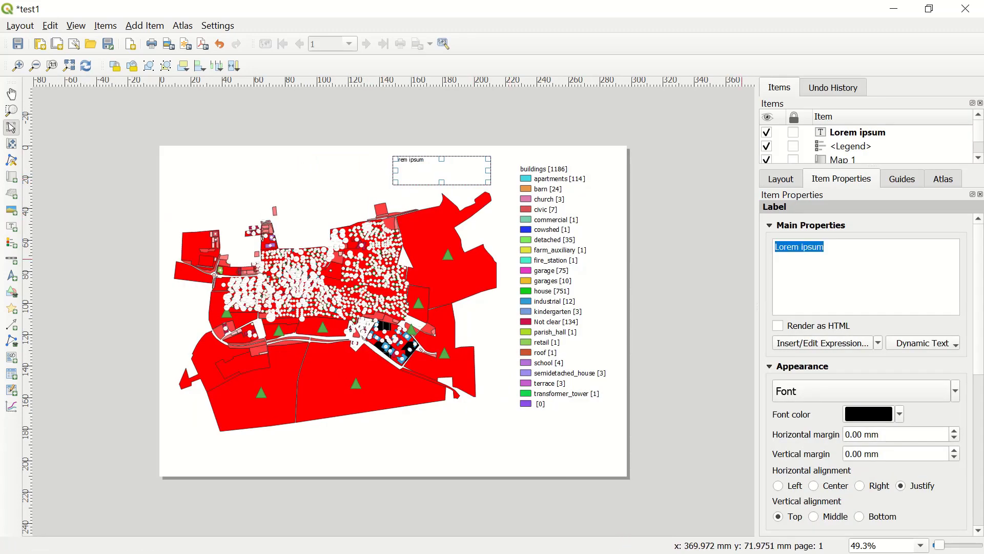
text(Map)
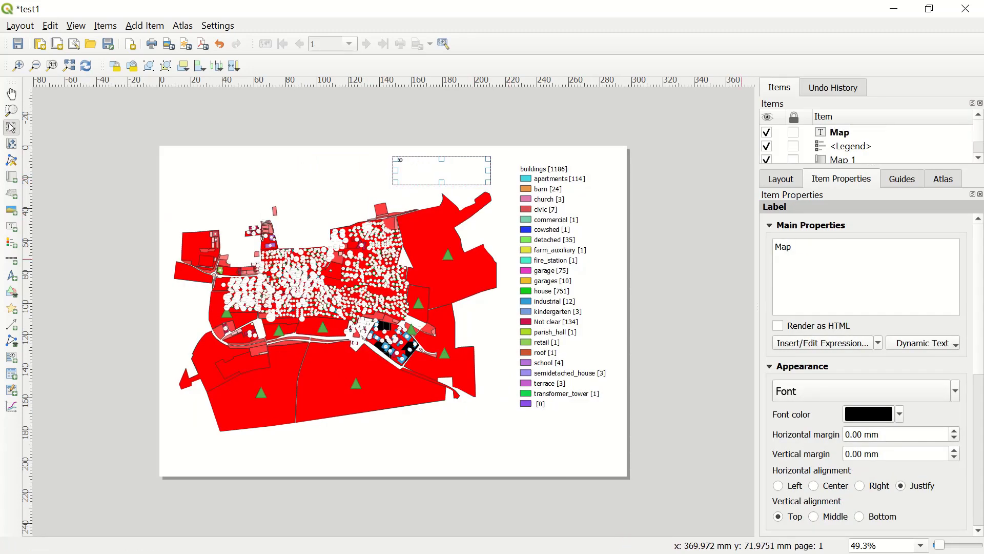
text( of Building)
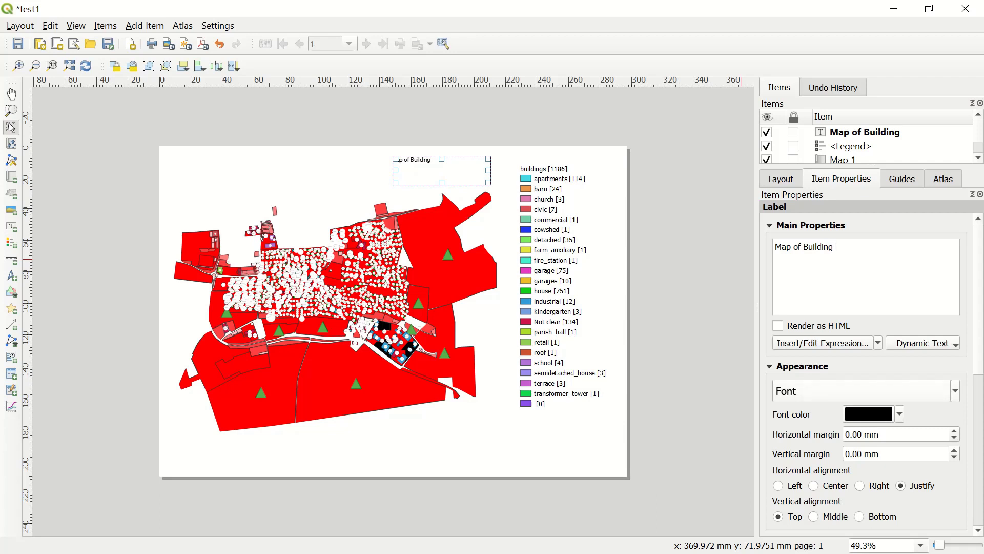
Step: Set the "Map of Building" label's font to style Fett and size 18
click(861, 391)
click(491, 226)
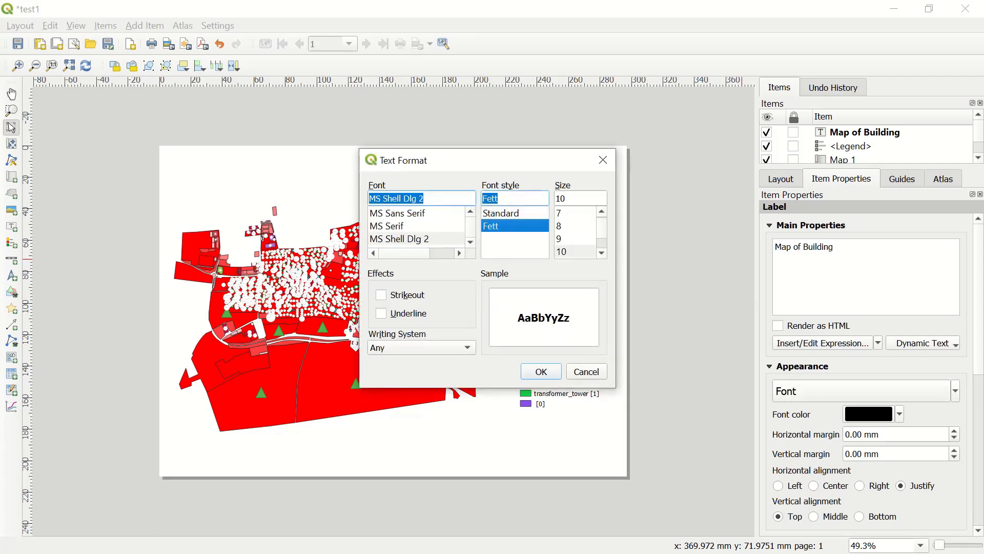
key(Tab)
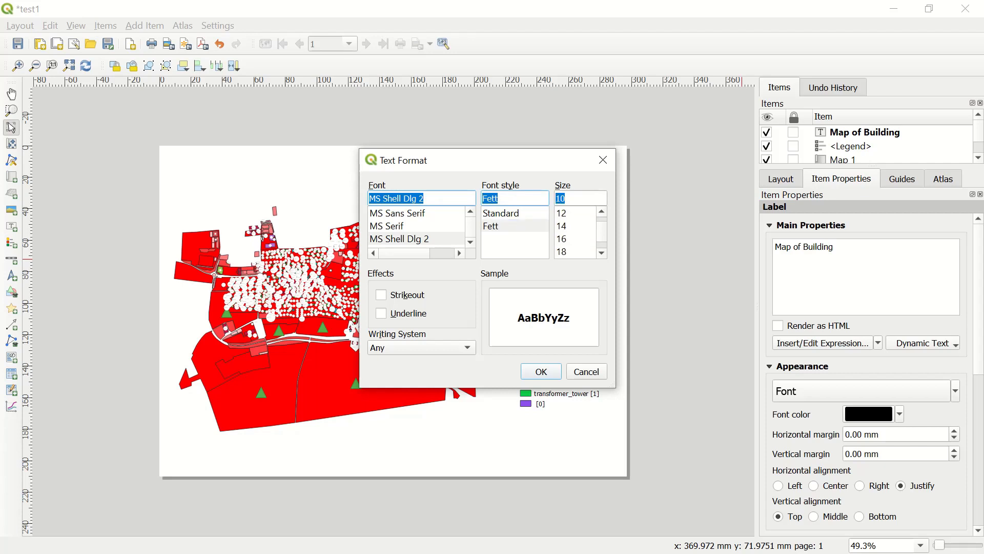
text(18)
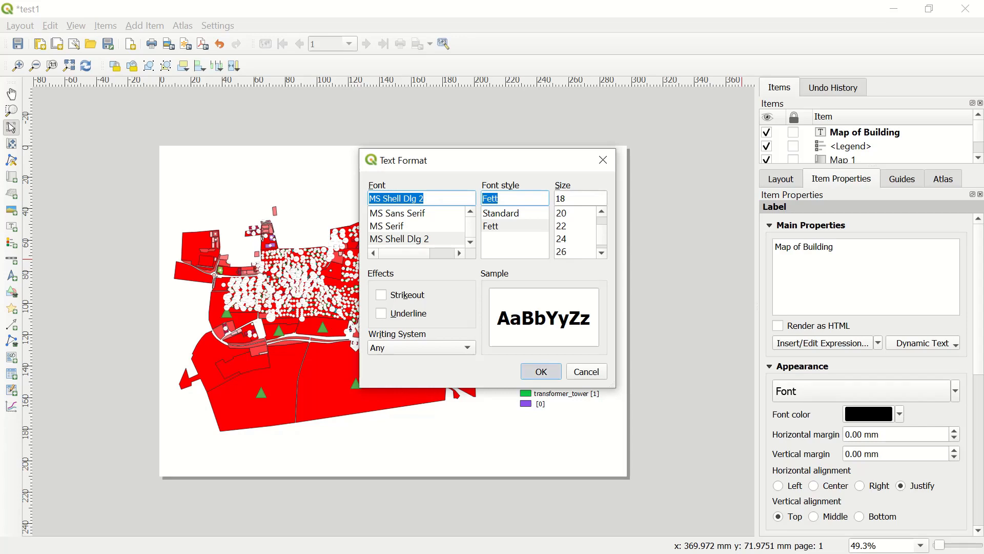
key(Return)
click(354, 180)
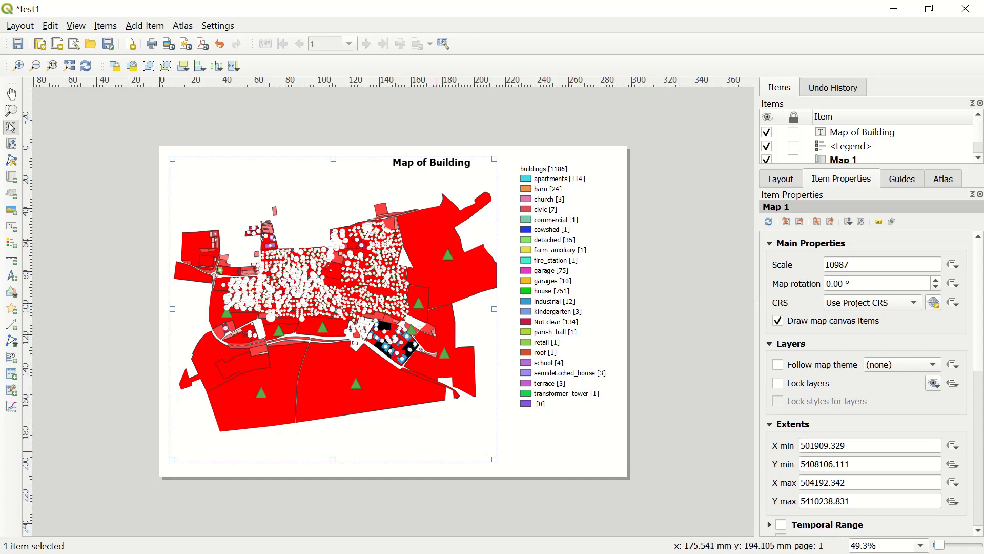
click(473, 463)
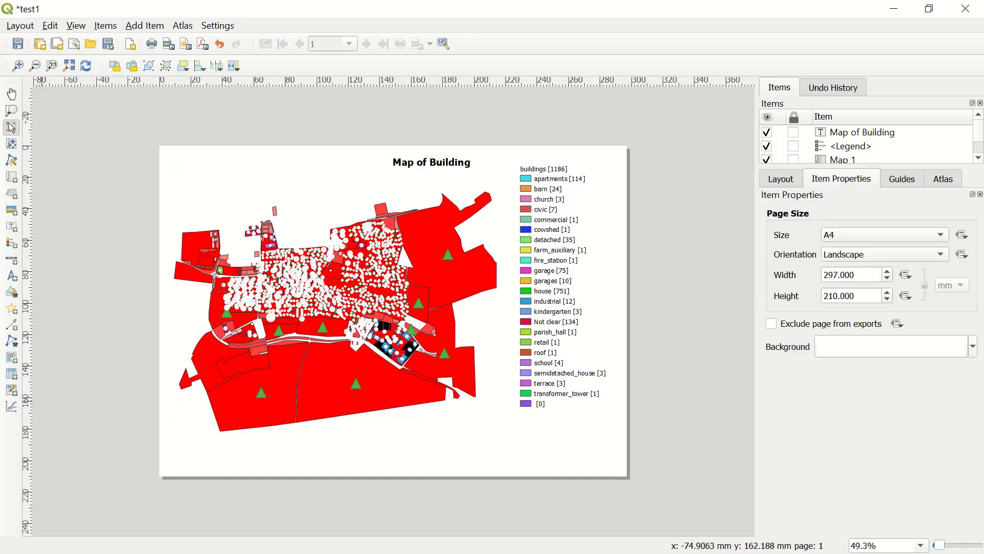
Step: Add a north arrow and fit it into the blank area at the map's upper left corner
click(11, 275)
click(207, 181)
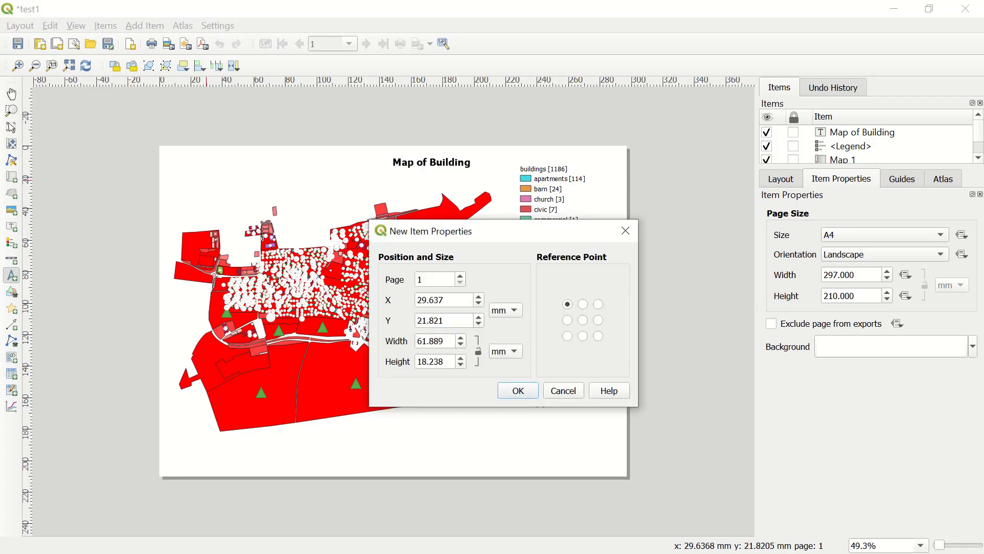
click(518, 390)
drag(307, 195, 194, 180)
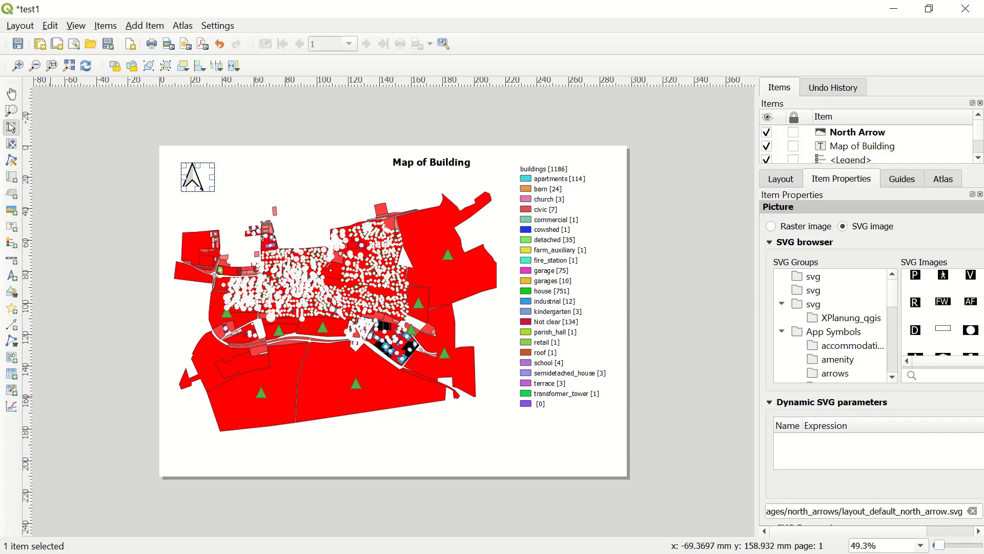
Step: Add a scale bar in meters for Map 1 and place it under the middle of the map content
click(11, 259)
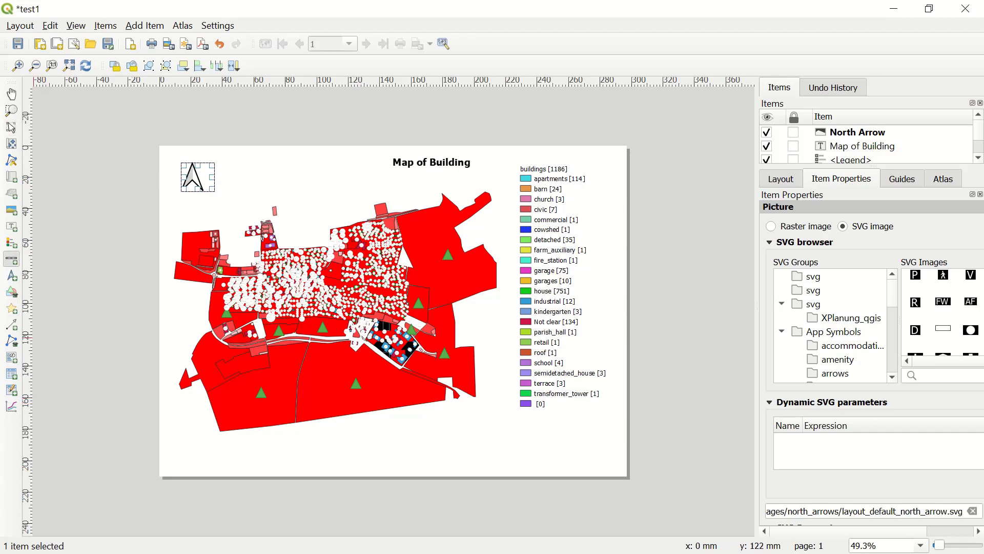
click(175, 449)
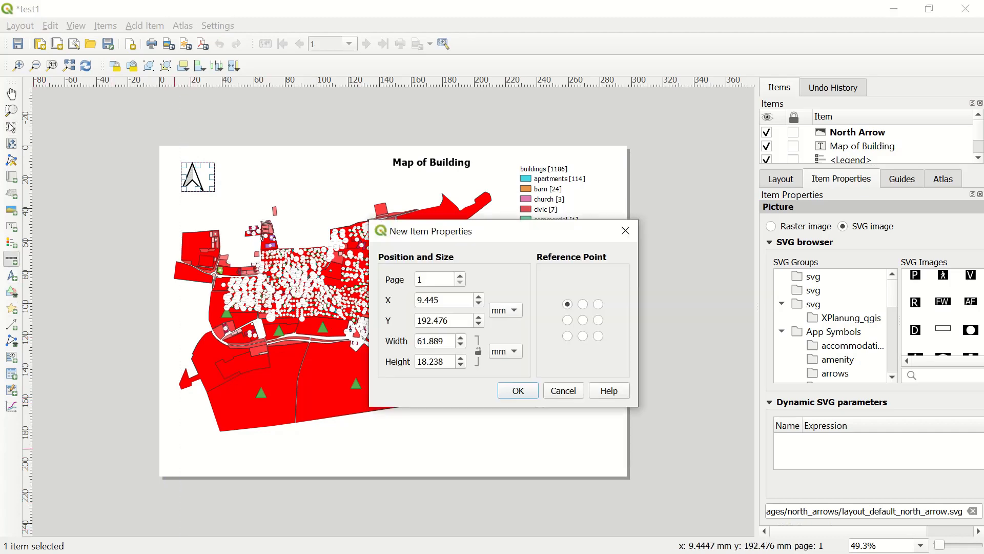
click(518, 390)
drag(207, 470, 311, 450)
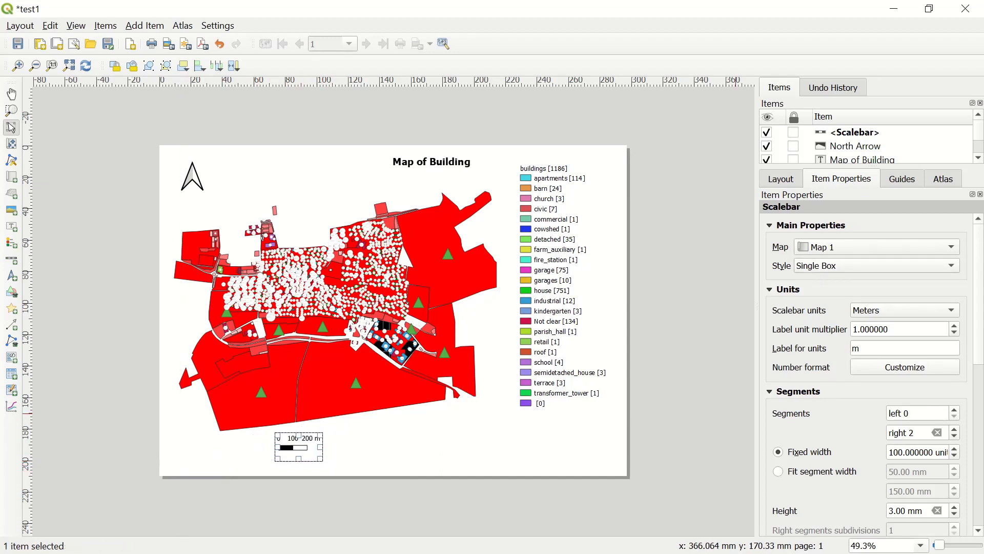
Step: Give the scale bar 2 left and 4 right segments, and move it below the map's lower right part
scroll(866, 374, down, 3)
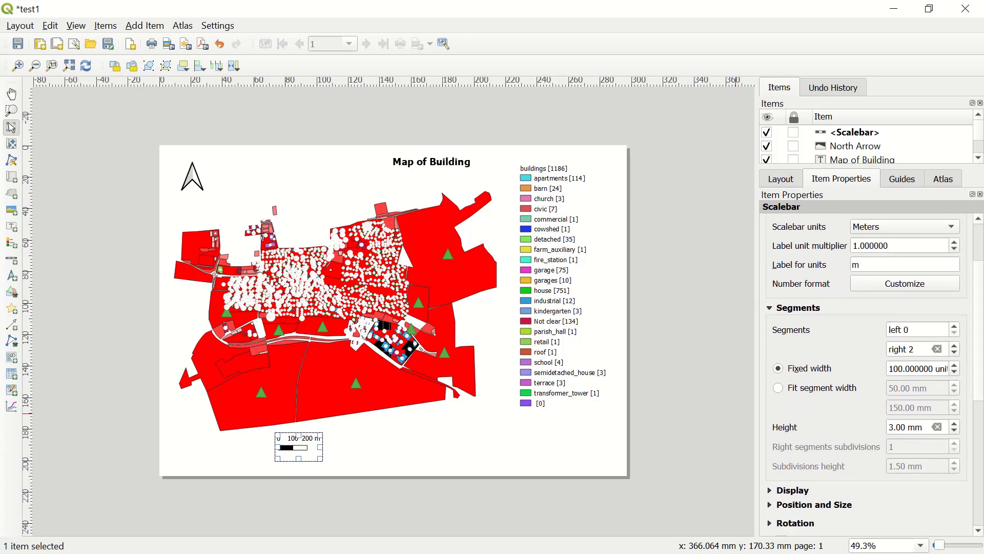
click(954, 326)
click(954, 326)
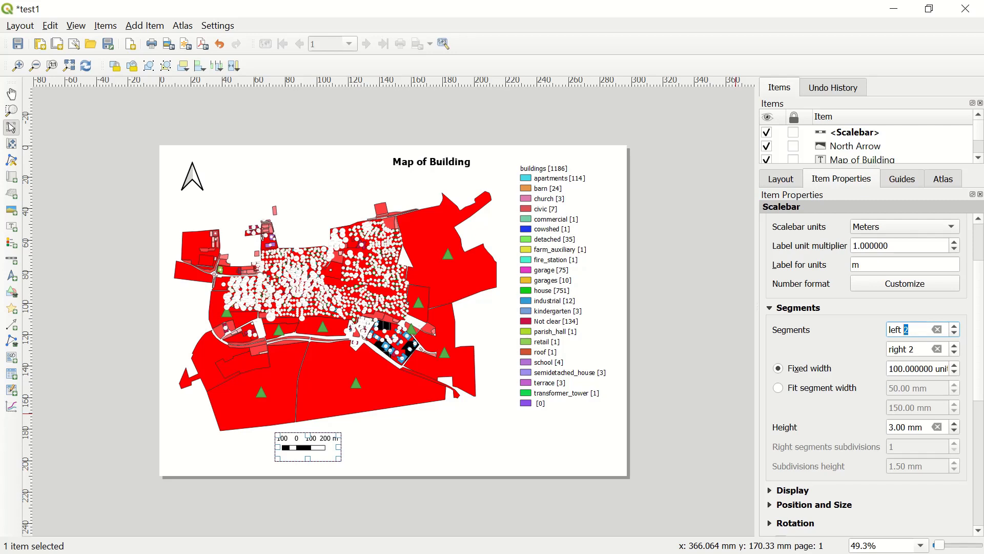
click(955, 346)
click(955, 346)
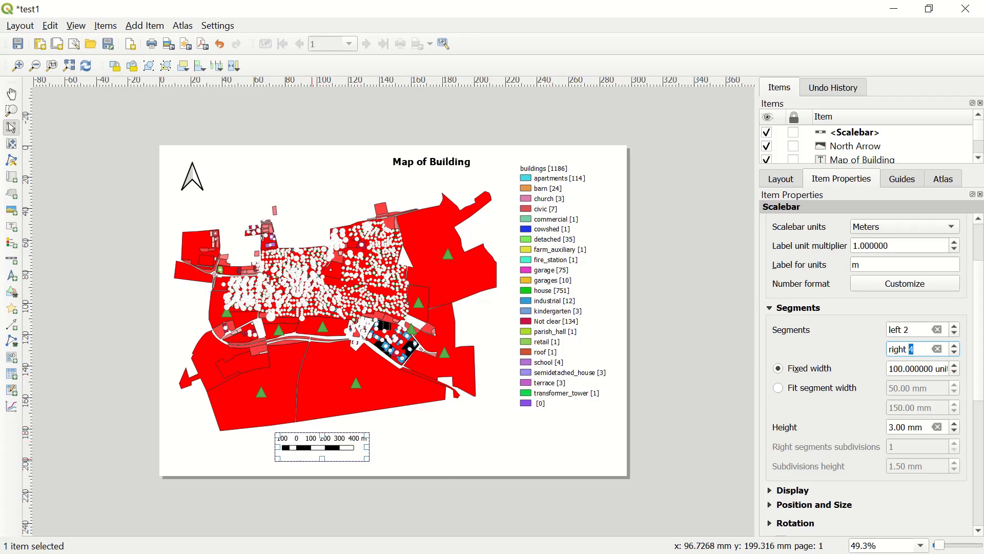
drag(333, 452, 460, 451)
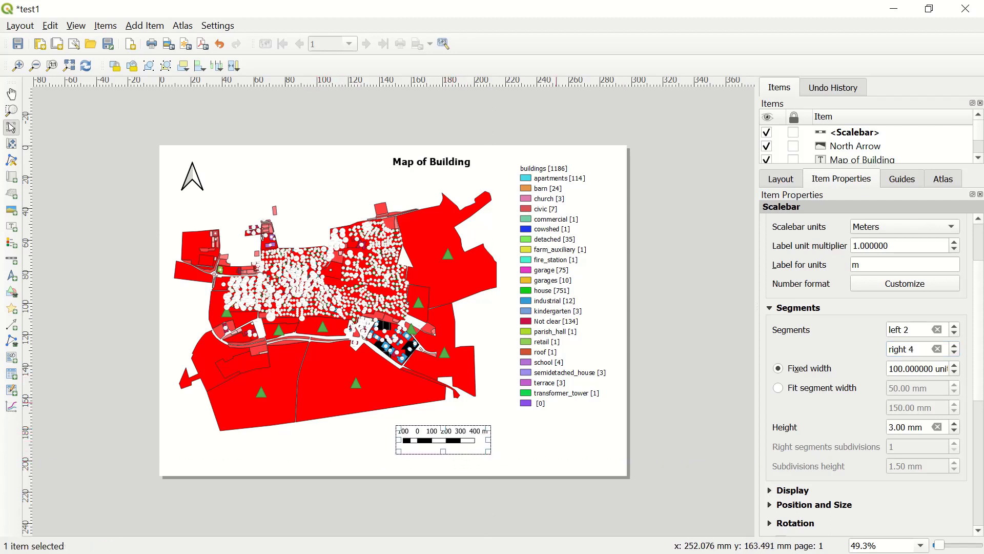
Step: Set the legend's subgroup heading font to style Fett and size 16
click(573, 264)
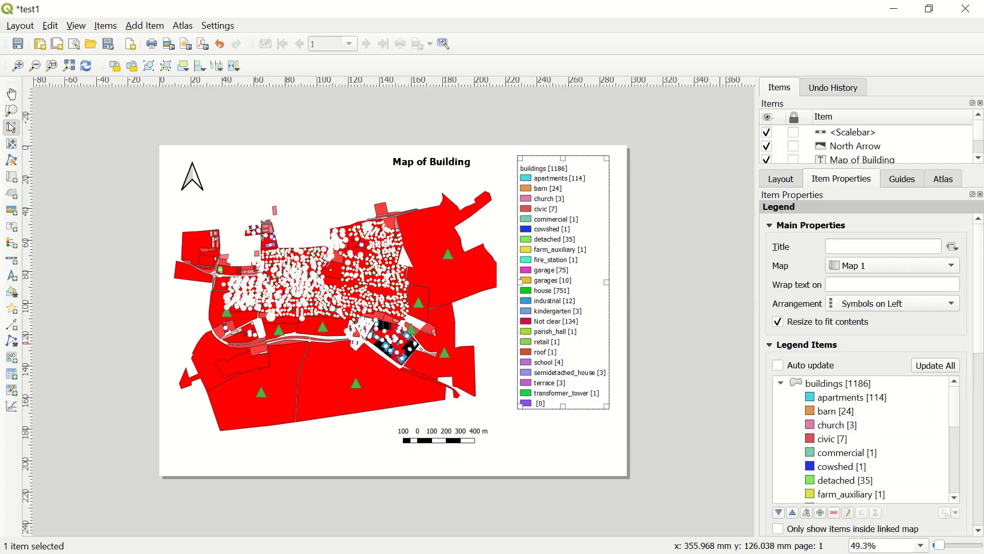
scroll(866, 374, down, 5)
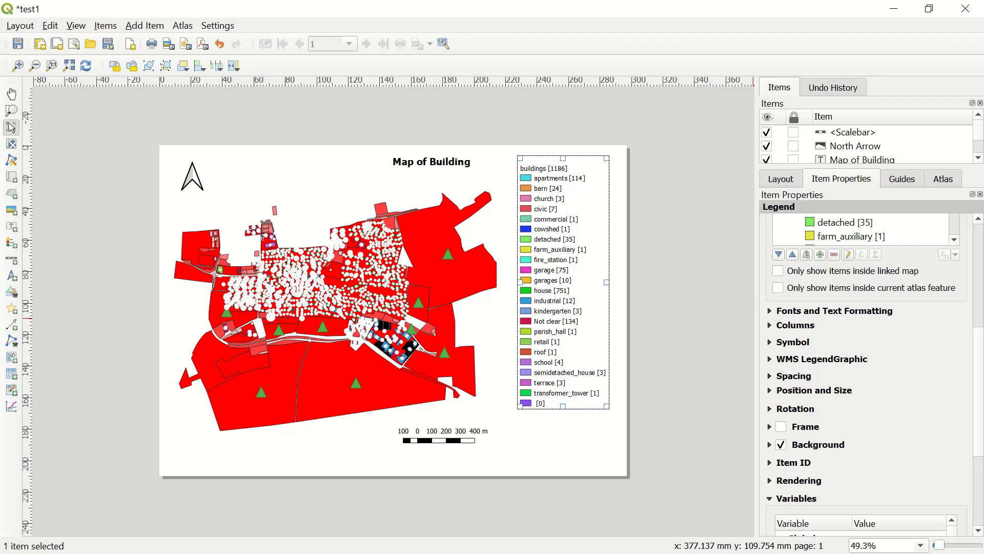
click(771, 311)
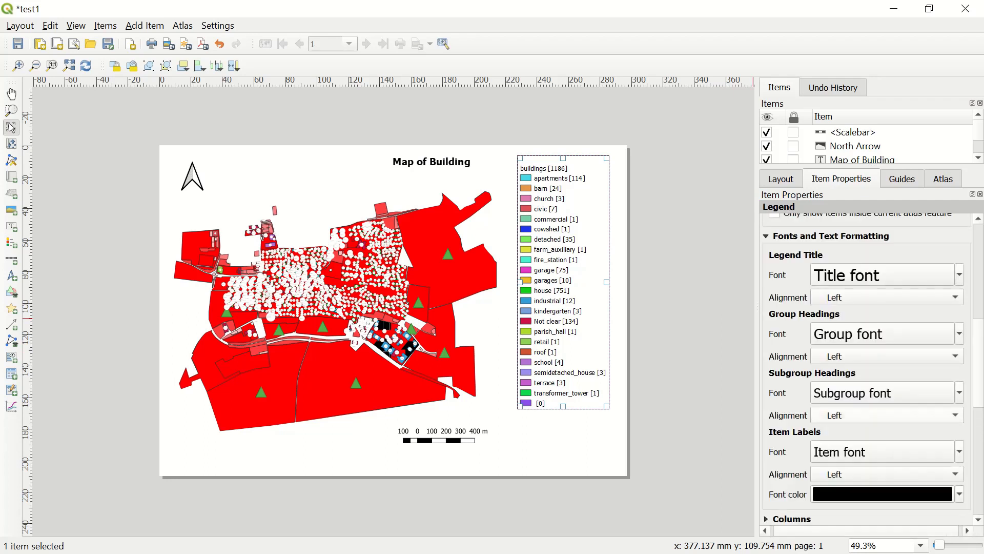
scroll(866, 369, down, 4)
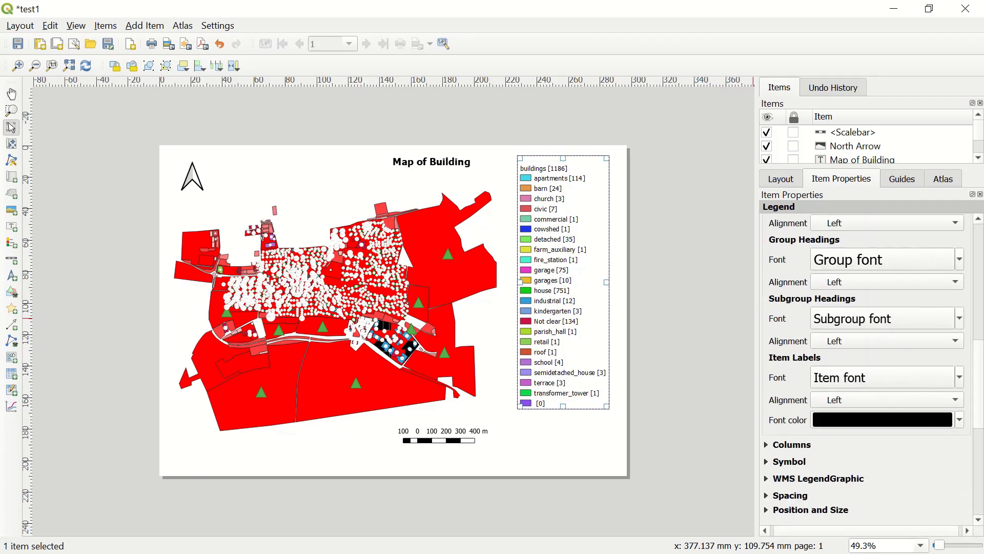
click(882, 318)
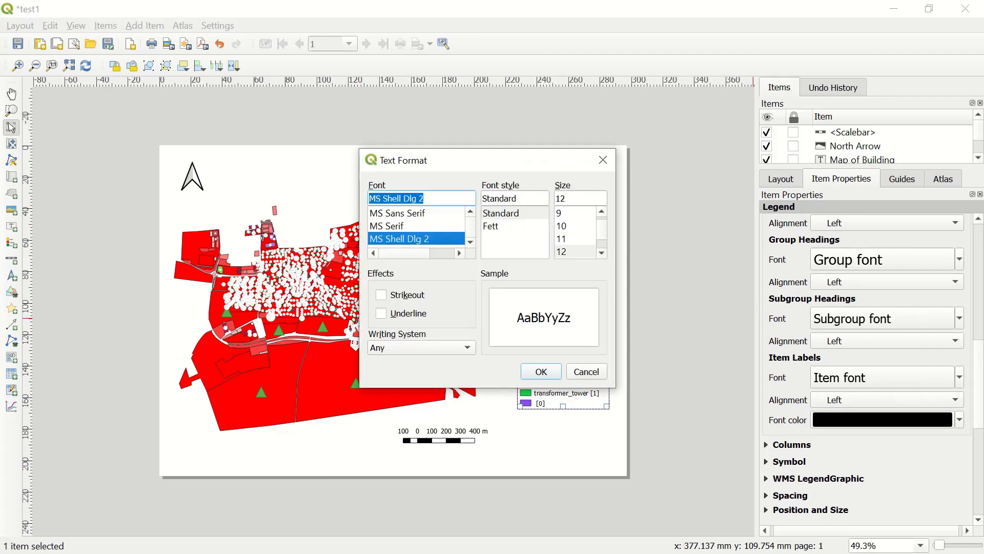
click(514, 226)
click(601, 253)
click(601, 252)
click(575, 252)
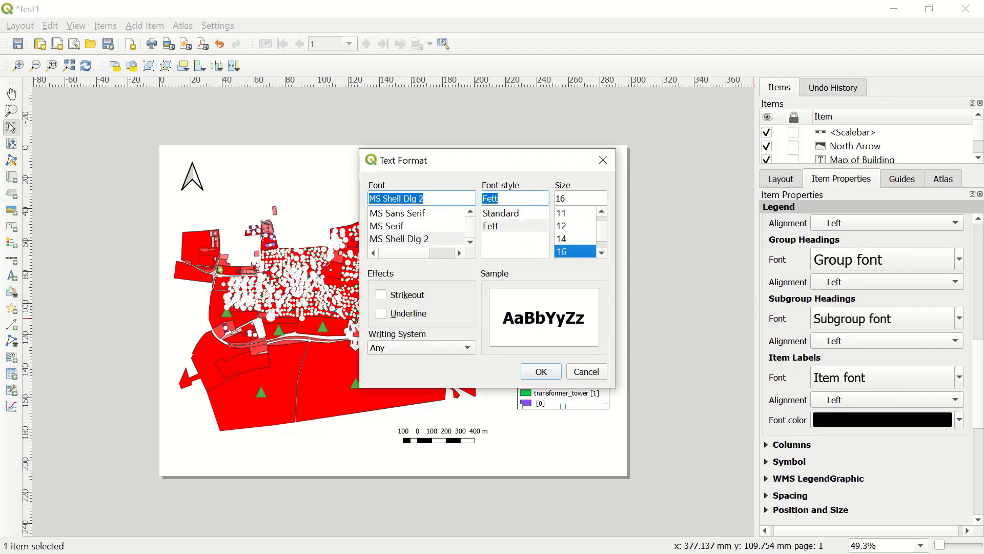
key(Return)
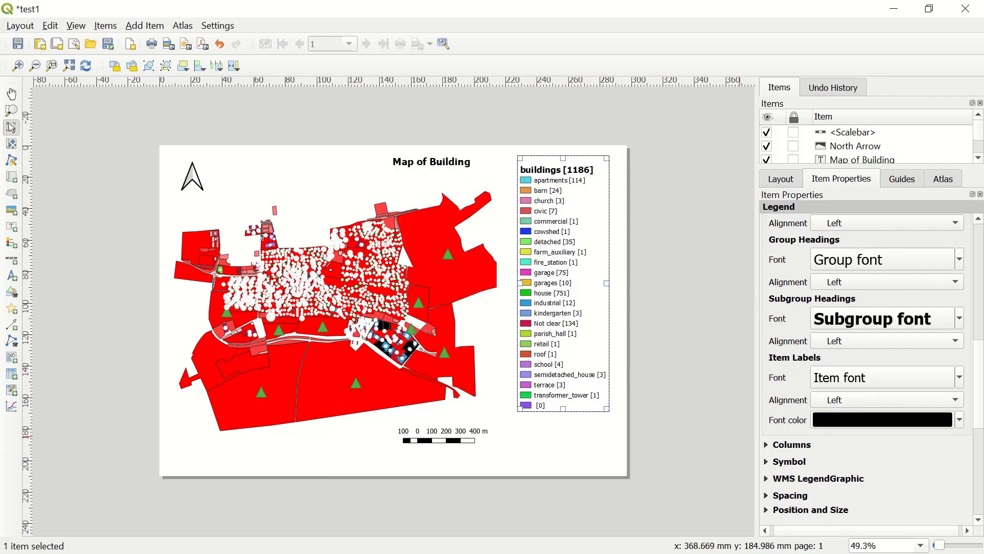
Step: Set the space between symbols of the legend items to 3.50 mm
scroll(866, 369, down, 4)
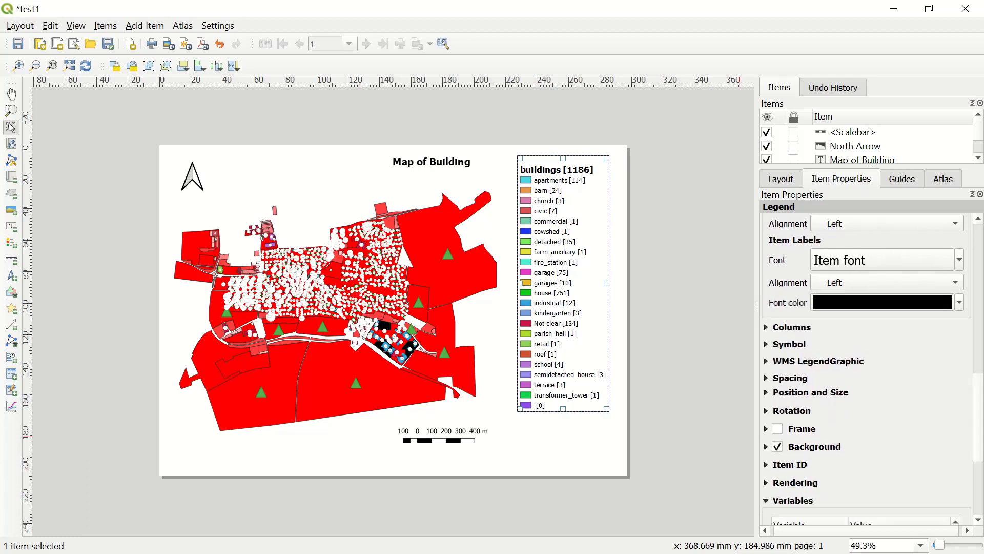
click(766, 327)
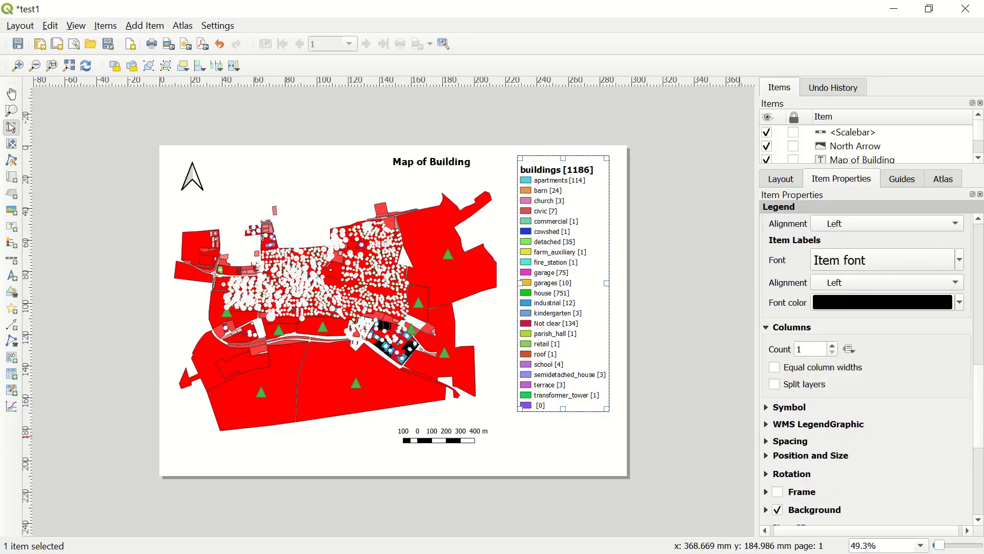
click(767, 407)
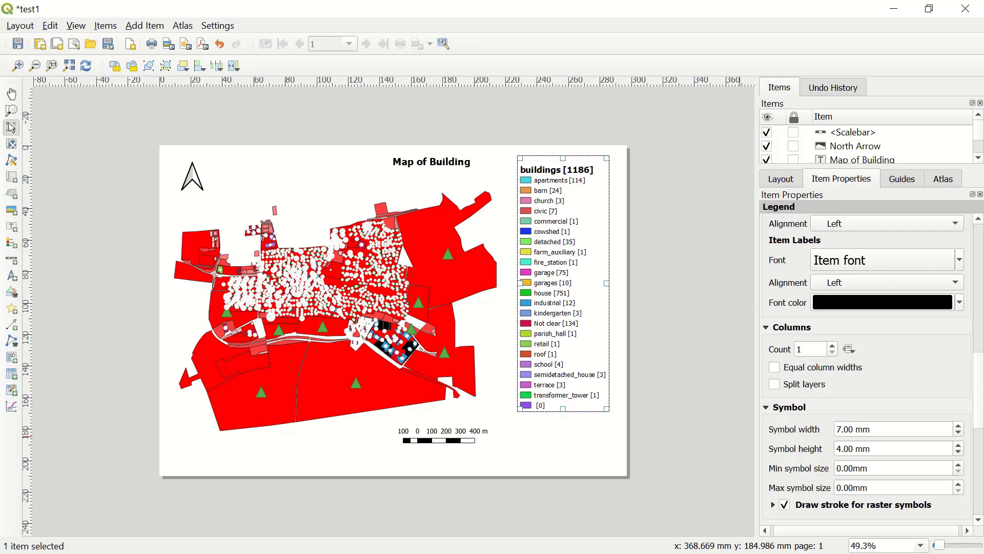
scroll(866, 369, down, 4)
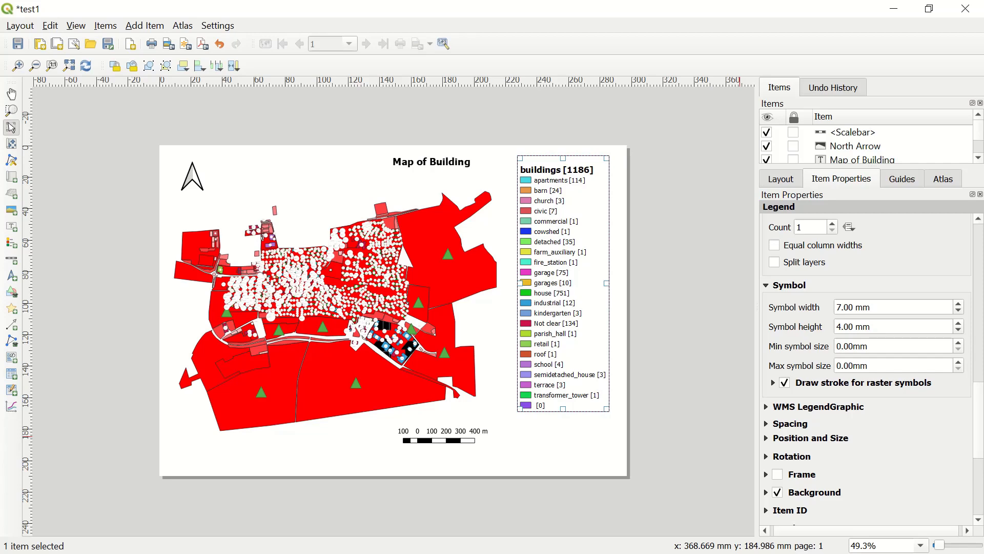
click(766, 424)
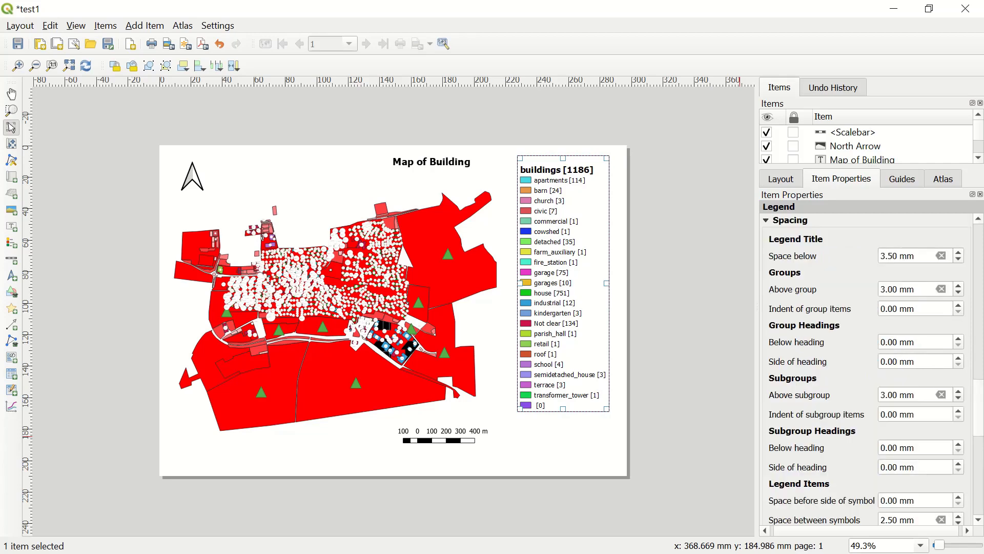
scroll(867, 369, down, 6)
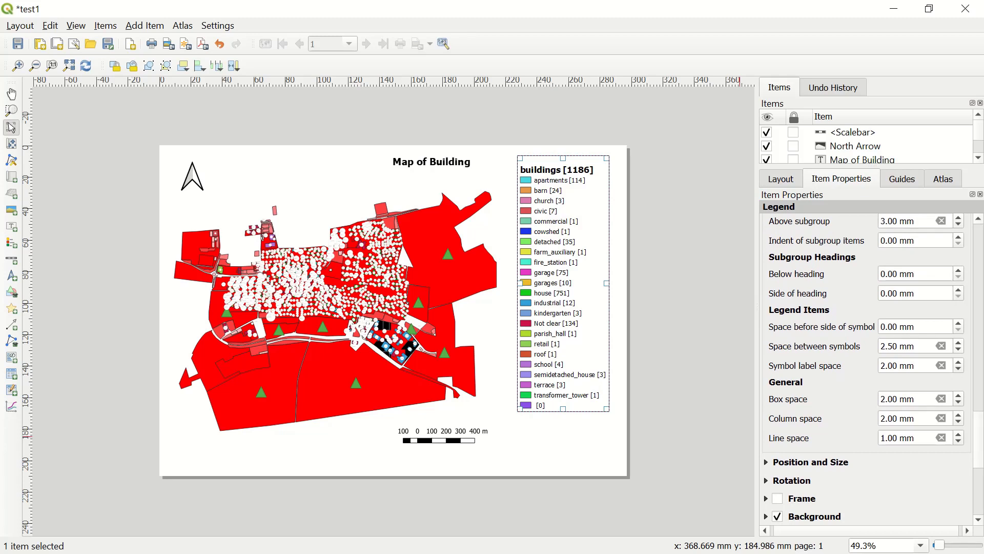
click(958, 343)
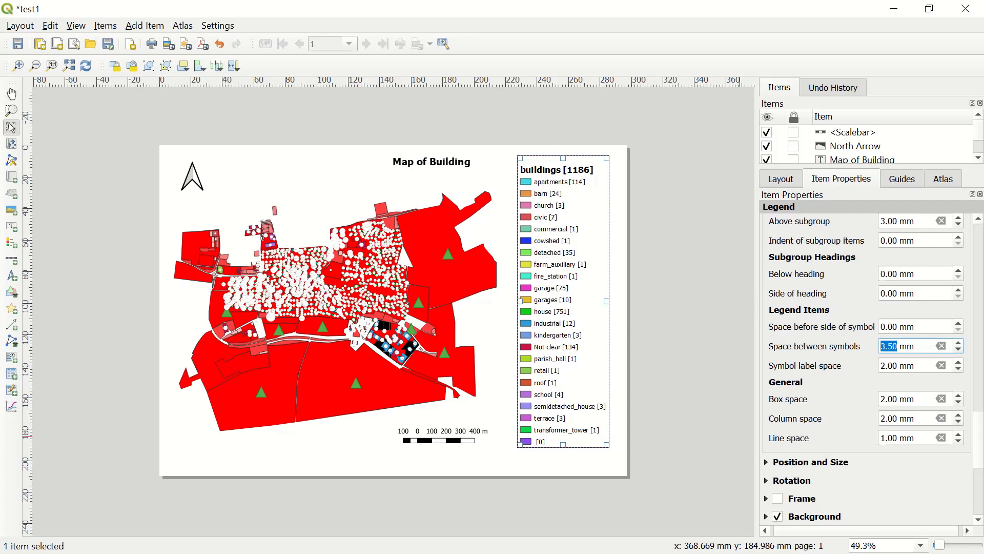
key(alt+Tab)
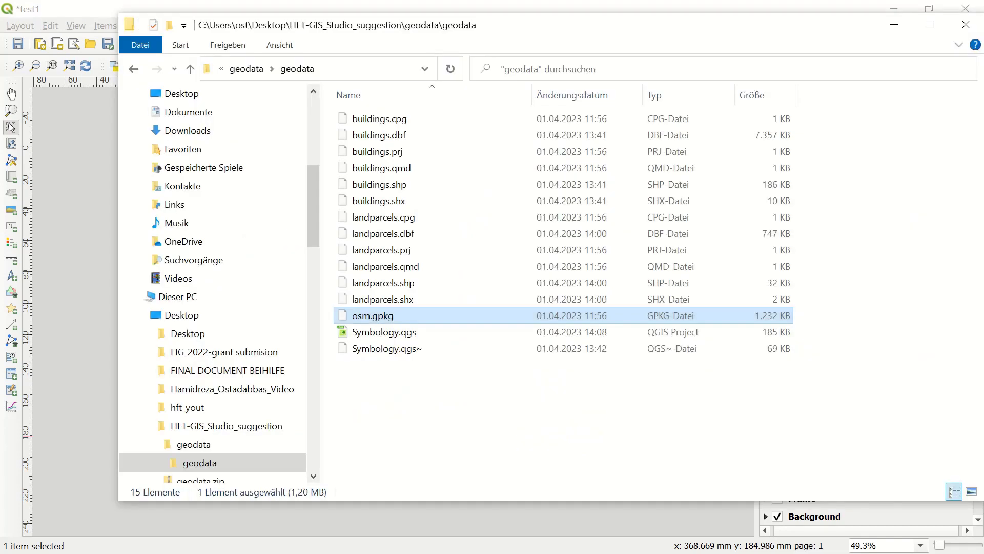
click(966, 24)
scroll(867, 359, down, 5)
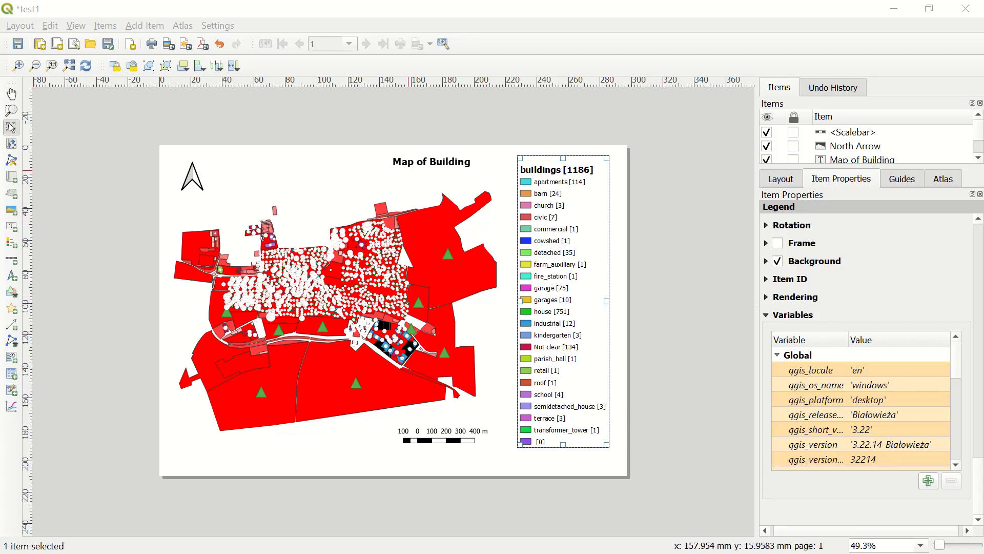
click(395, 163)
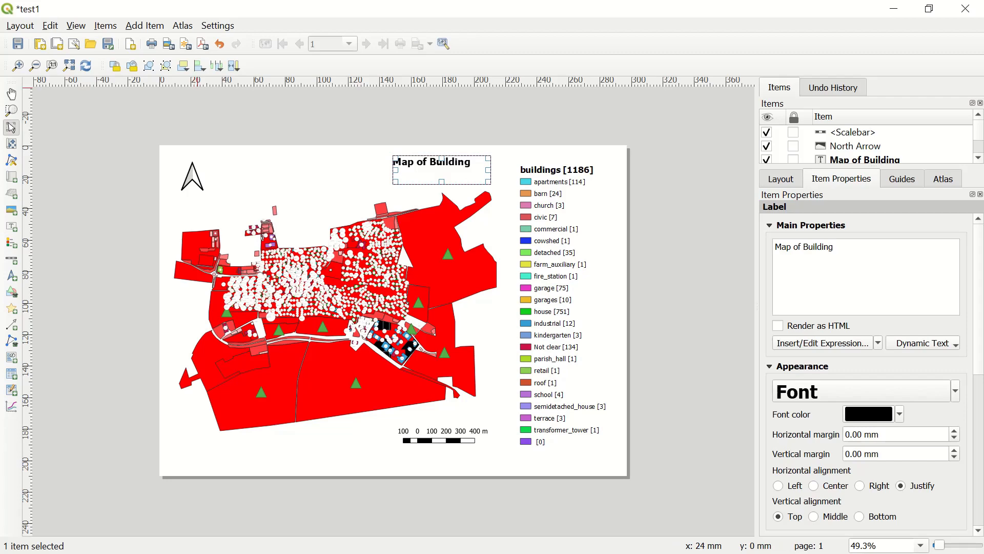
Step: Export the layout as test1.pdf into the inner geodata folder, accepting the default PDF export options
click(202, 44)
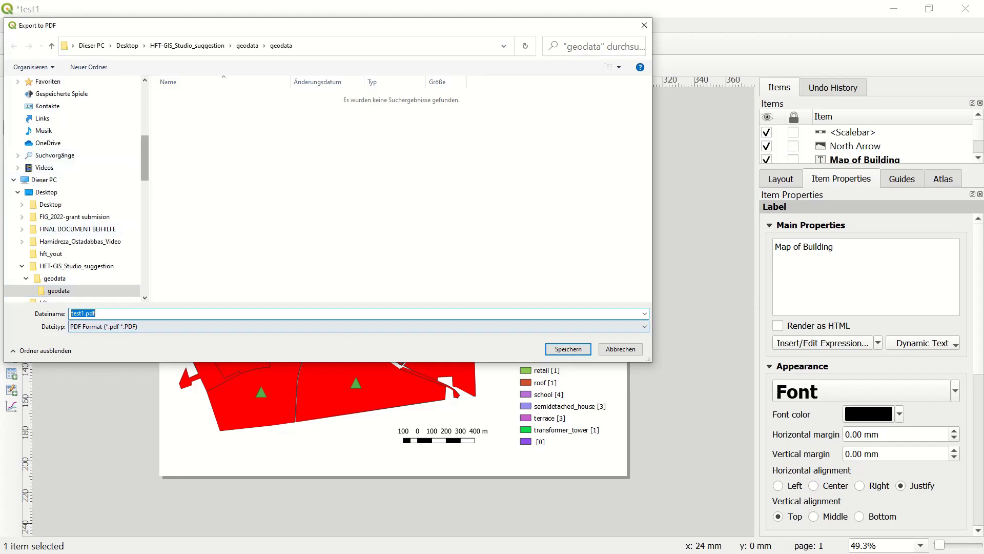
drag(149, 190, 64, 189)
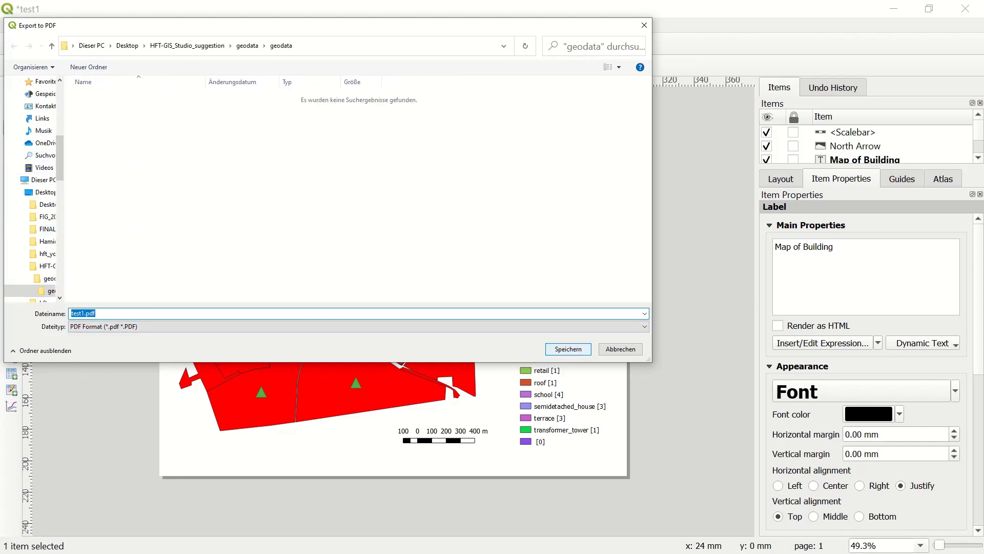
key(Return)
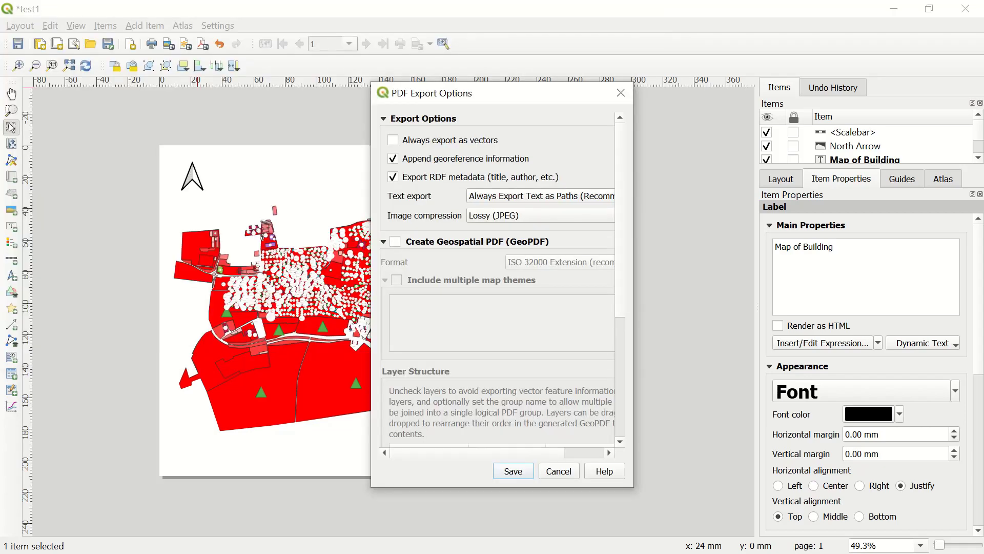
scroll(497, 277, down, 5)
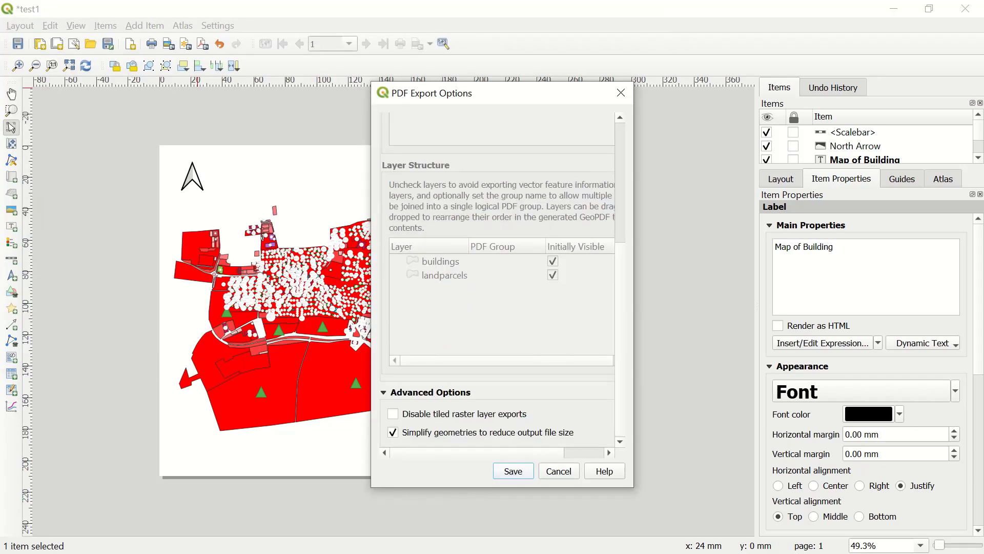
key(Return)
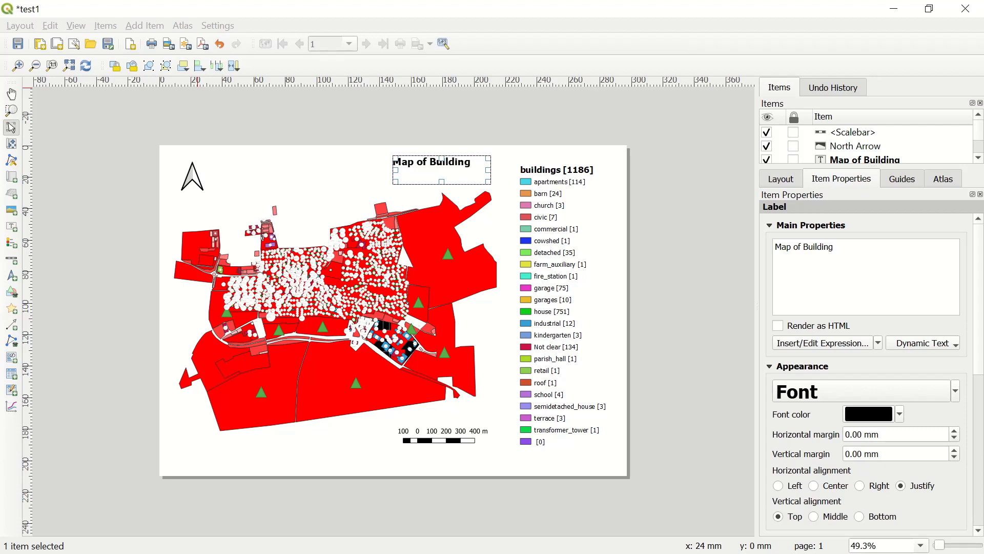